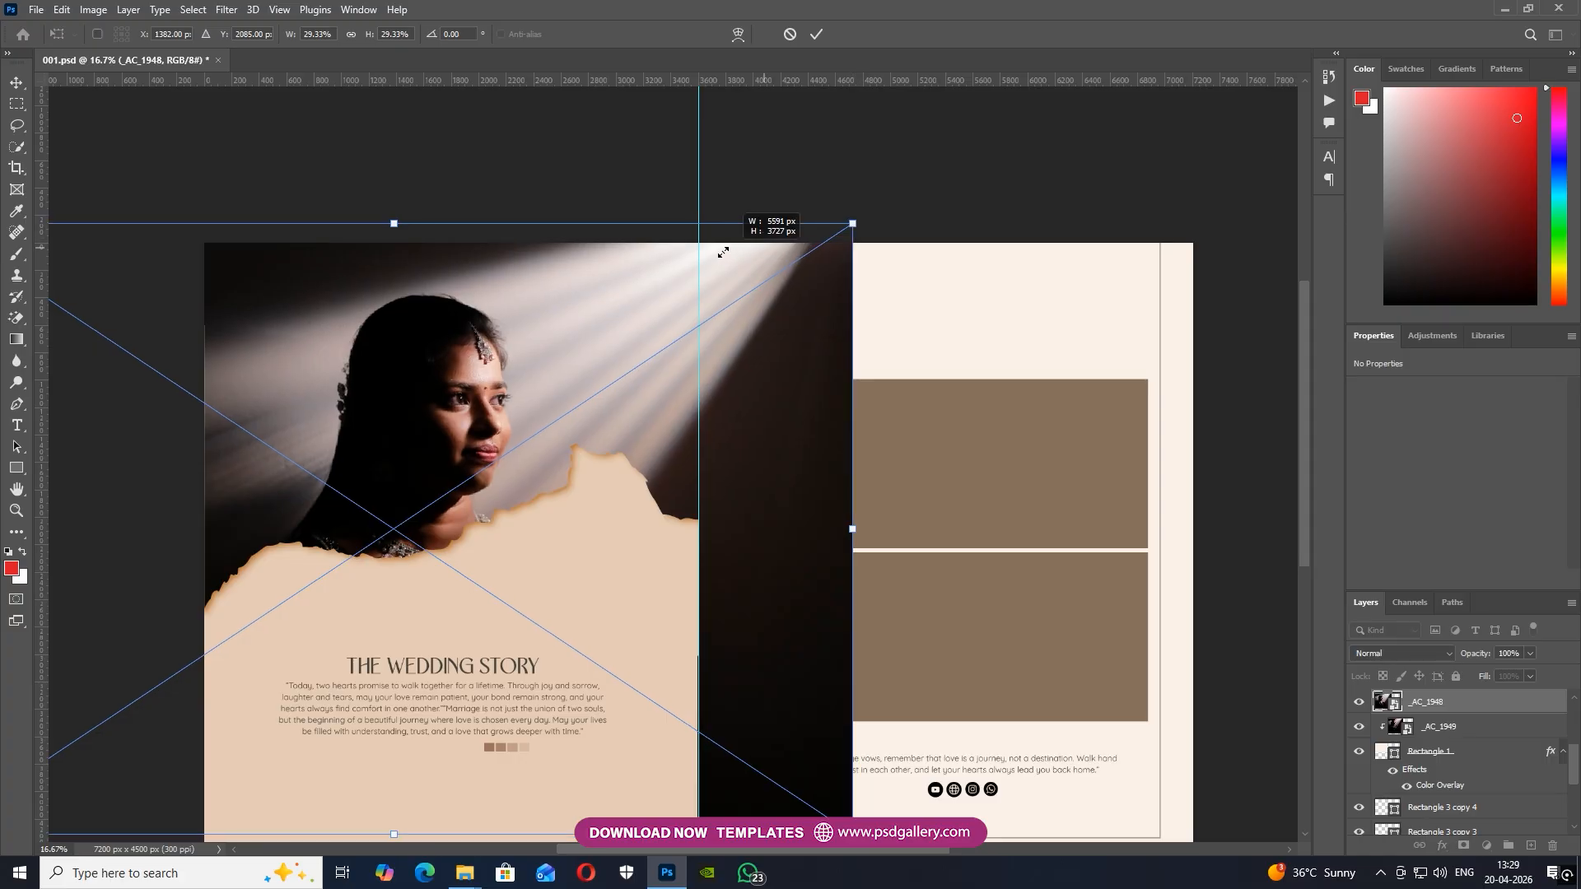
Scale the _AC_1948 photo down to about 3860 by 2574 px and position it behind the torn-paper edge on the left page
{"action": "left_click_drag", "start_coordinate": [491, 455], "coordinate": [523, 339]}
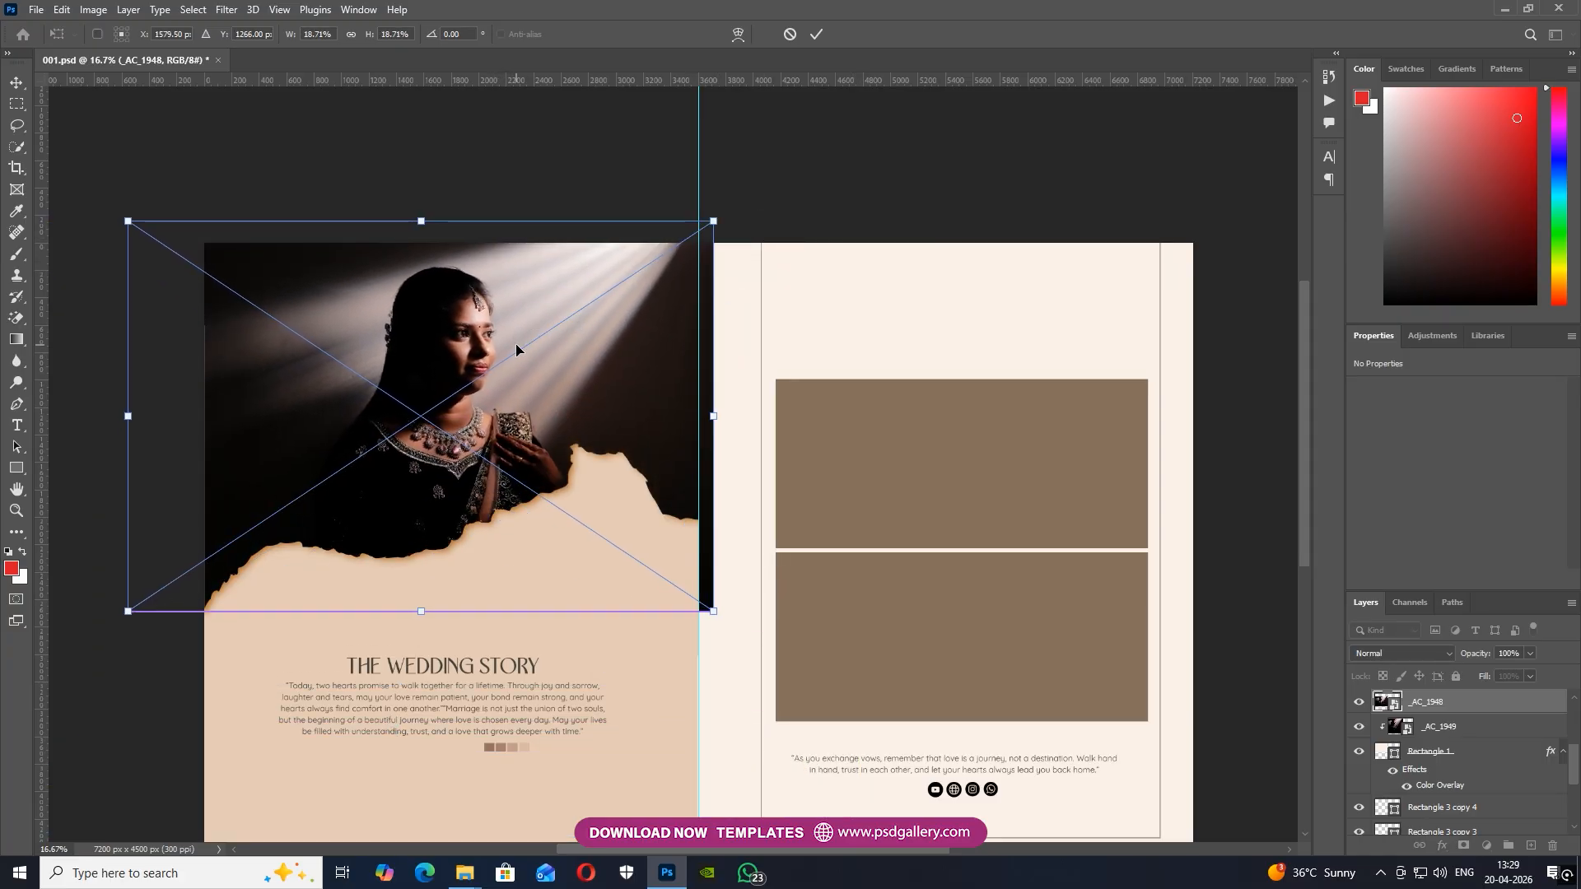
{"action": "left_click_drag", "start_coordinate": [704, 224], "coordinate": [691, 237]}
{"action": "left_click_drag", "start_coordinate": [130, 239], "coordinate": [162, 252]}
{"action": "left_click_drag", "start_coordinate": [417, 378], "coordinate": [423, 366]}
{"action": "key", "text": "Return"}
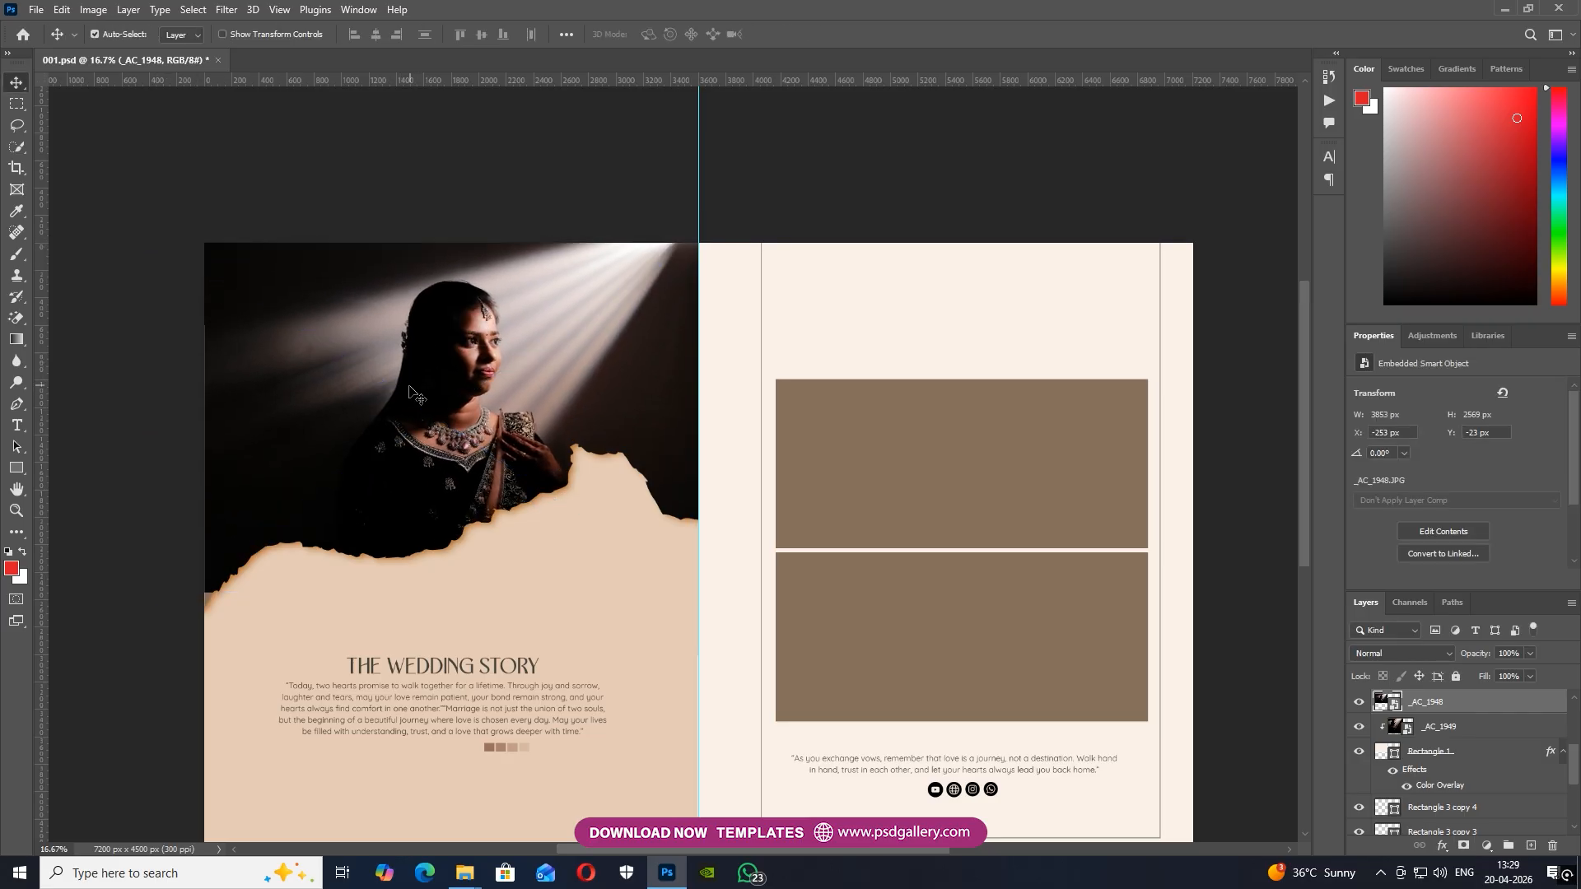
{"action": "key", "text": "ctrl+t"}
{"action": "left_click_drag", "start_coordinate": [605, 316], "coordinate": [605, 291]}
{"action": "mouse_move", "coordinate": [697, 593]}
{"action": "left_mouse_down"}
{"action": "mouse_move", "coordinate": [705, 608]}
{"action": "mouse_move", "coordinate": [697, 592]}
{"action": "left_mouse_up"}
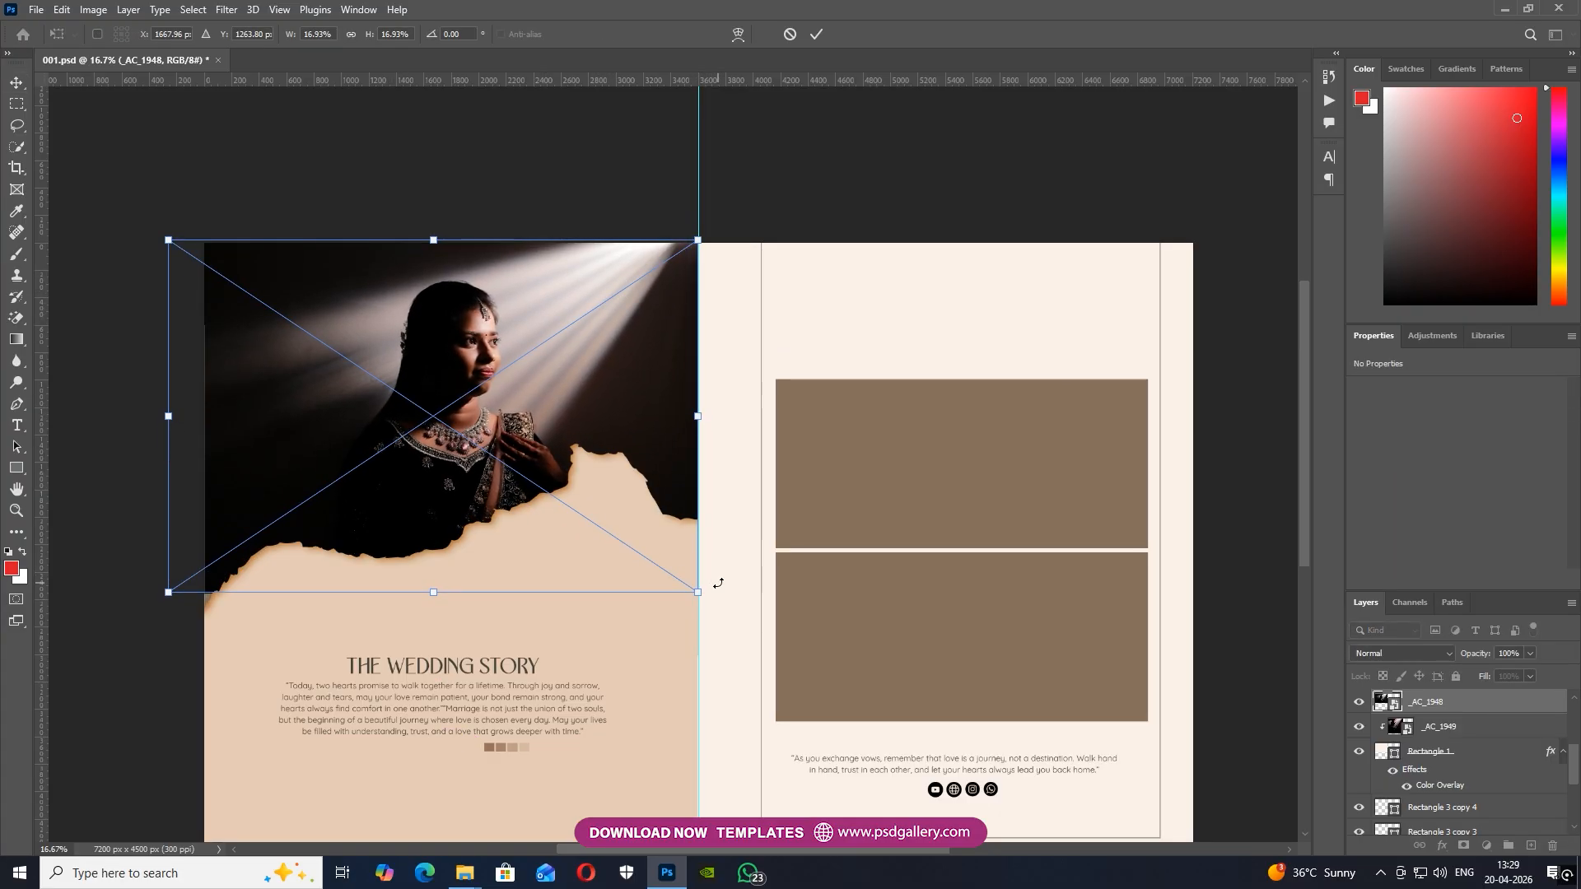
{"action": "key", "text": "Return"}
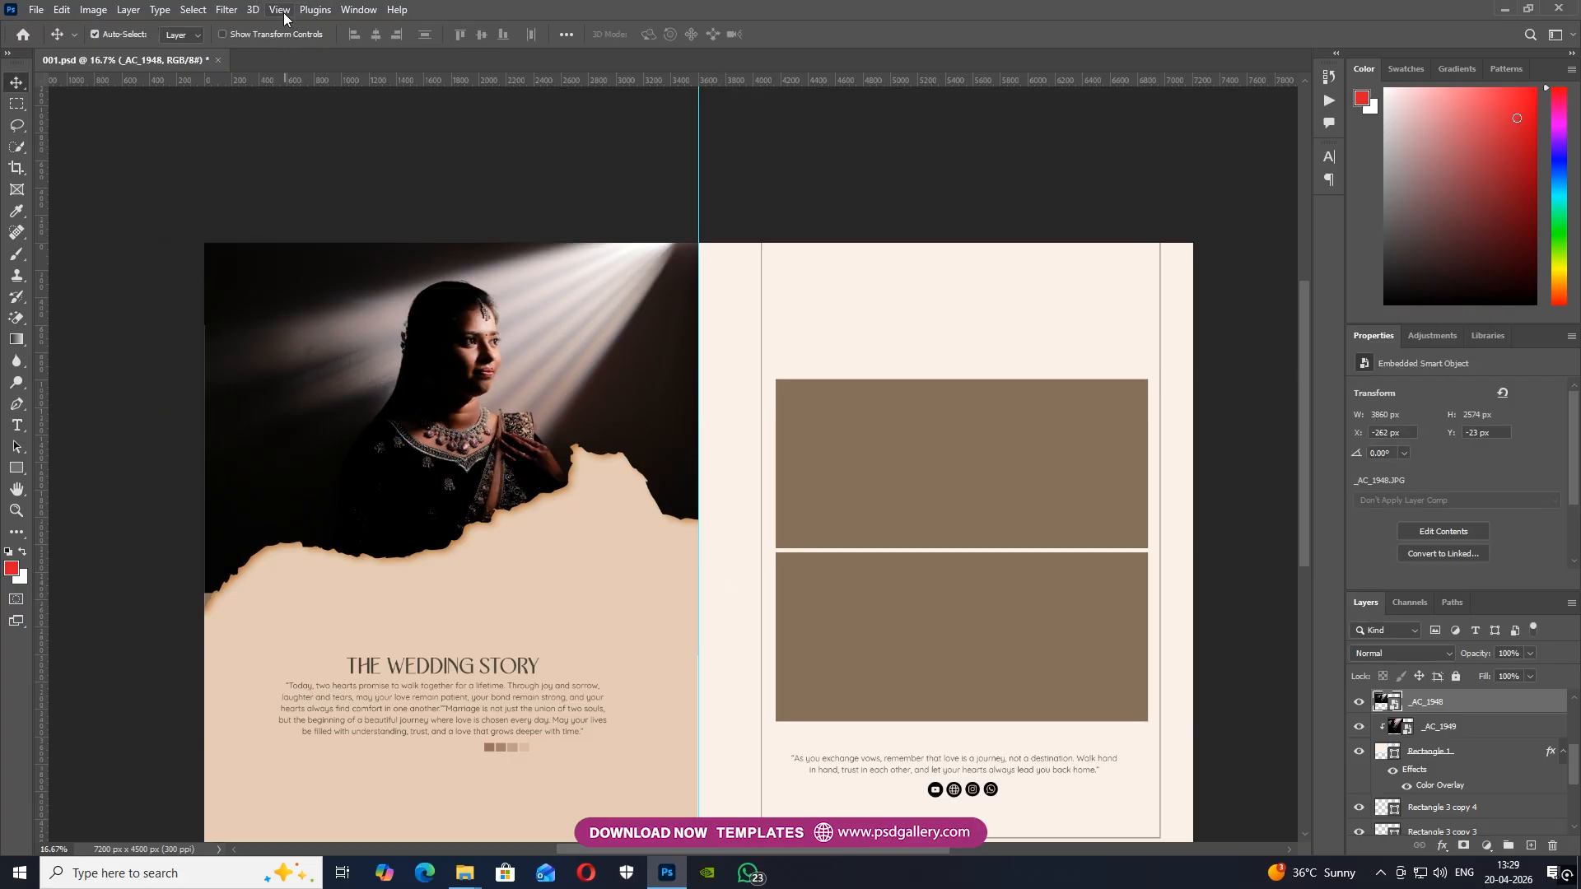
Clear the guides from the document
{"action": "left_click", "coordinate": [280, 10]}
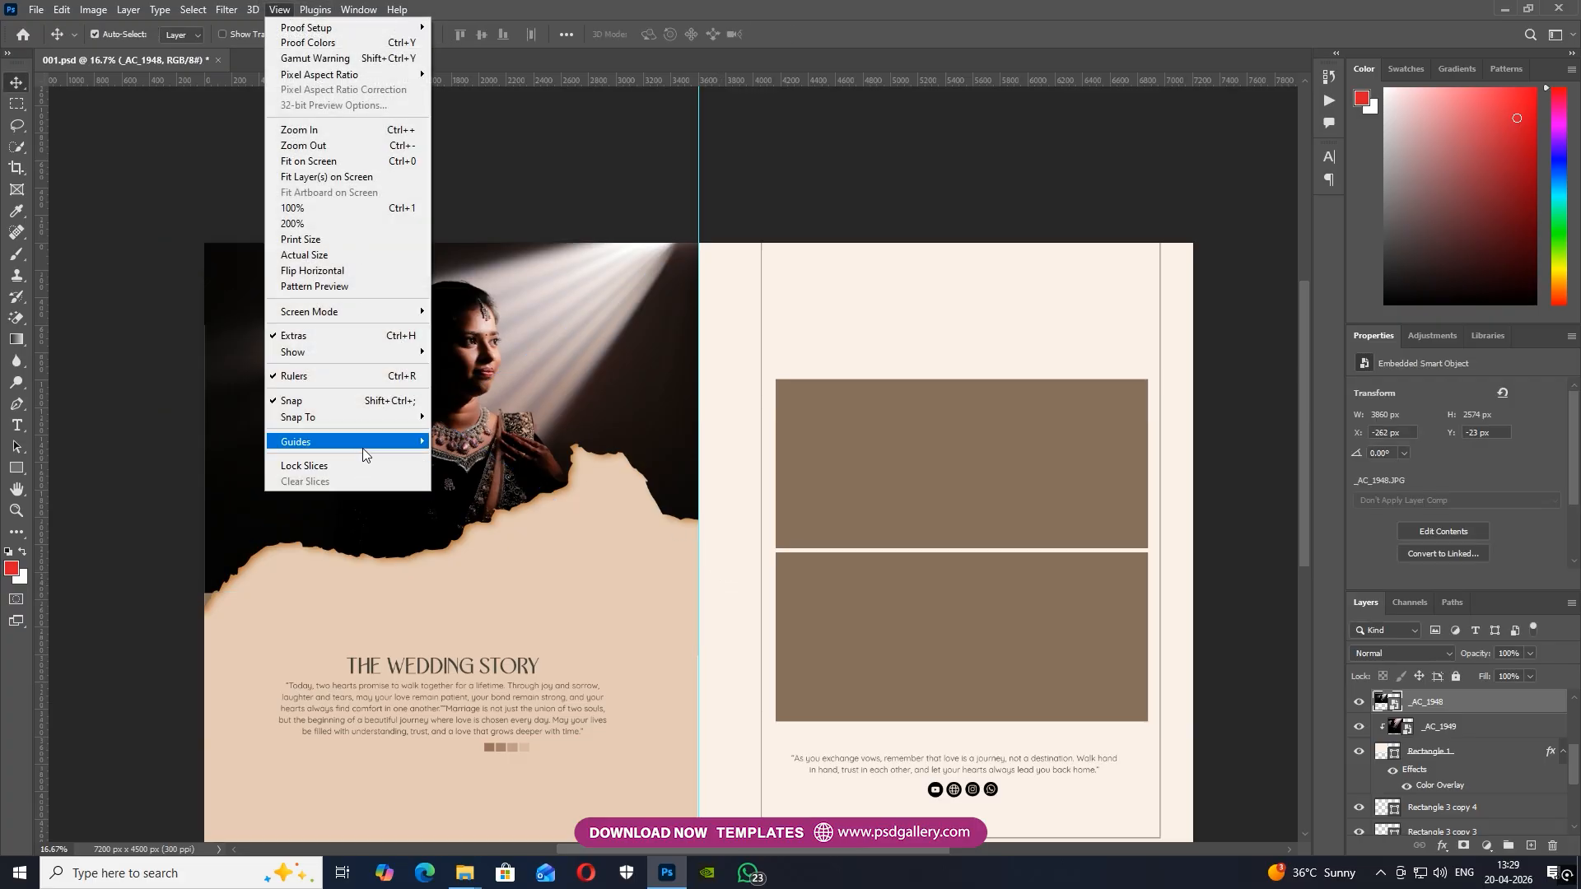
{"action": "mouse_move", "coordinate": [362, 444]}
{"action": "left_click", "coordinate": [469, 472]}
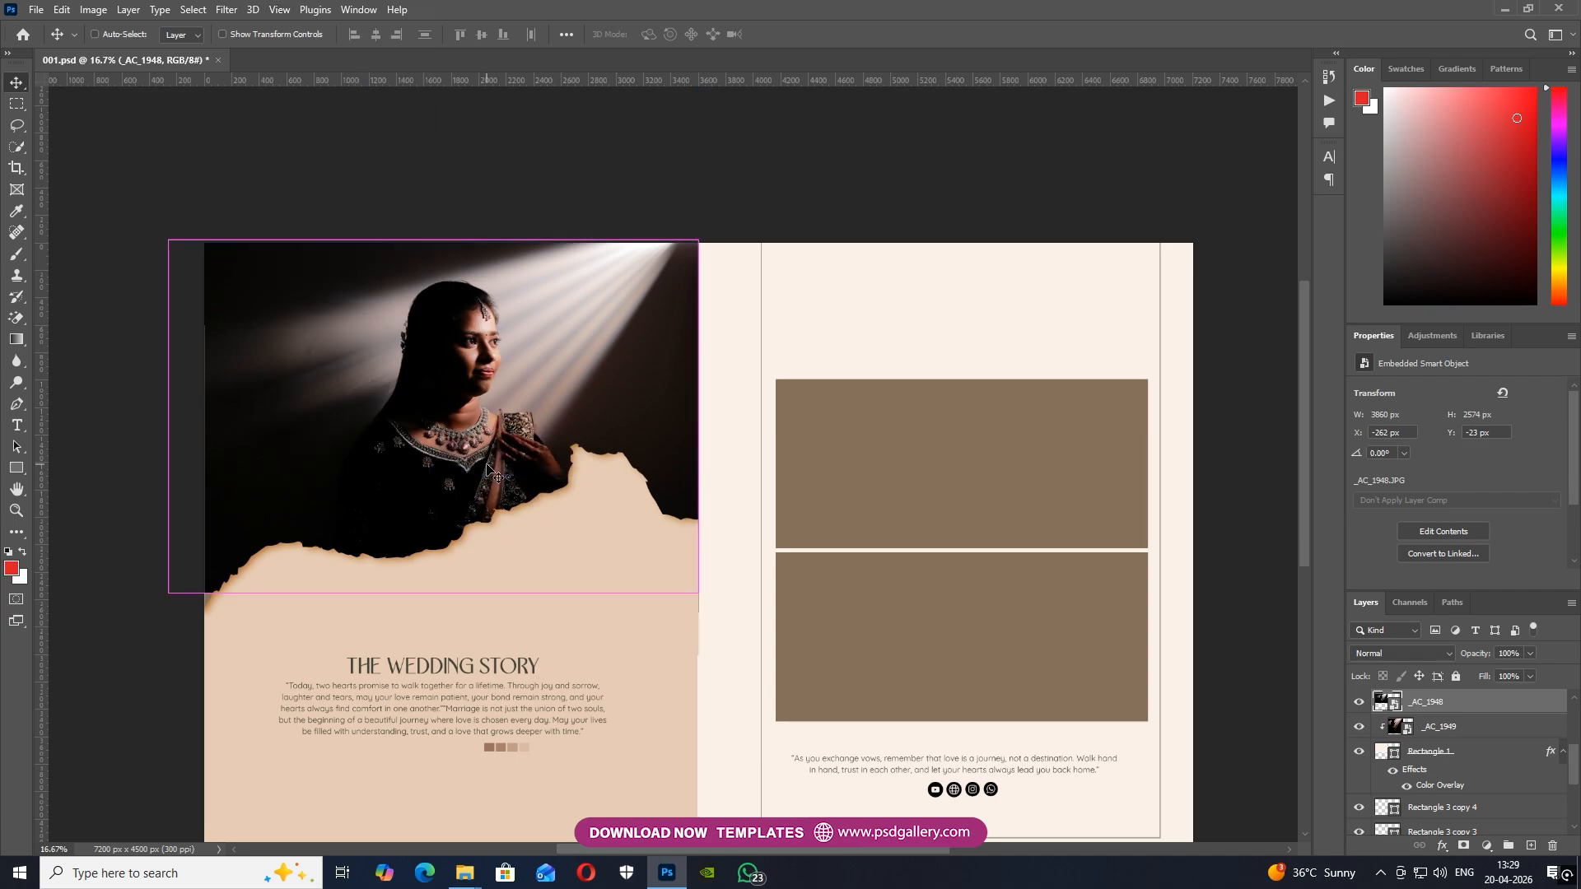
Place the _AC_1947 photo beneath the brown frames and text on the right page, and shift it up and right
{"action": "key", "text": "ctrl+plus"}
{"action": "key", "text": "ctrl+minus"}
{"action": "left_click_drag", "start_coordinate": [879, 604], "coordinate": [642, 557]}
{"action": "right_click", "coordinate": [647, 436]}
{"action": "left_click", "coordinate": [651, 439]}
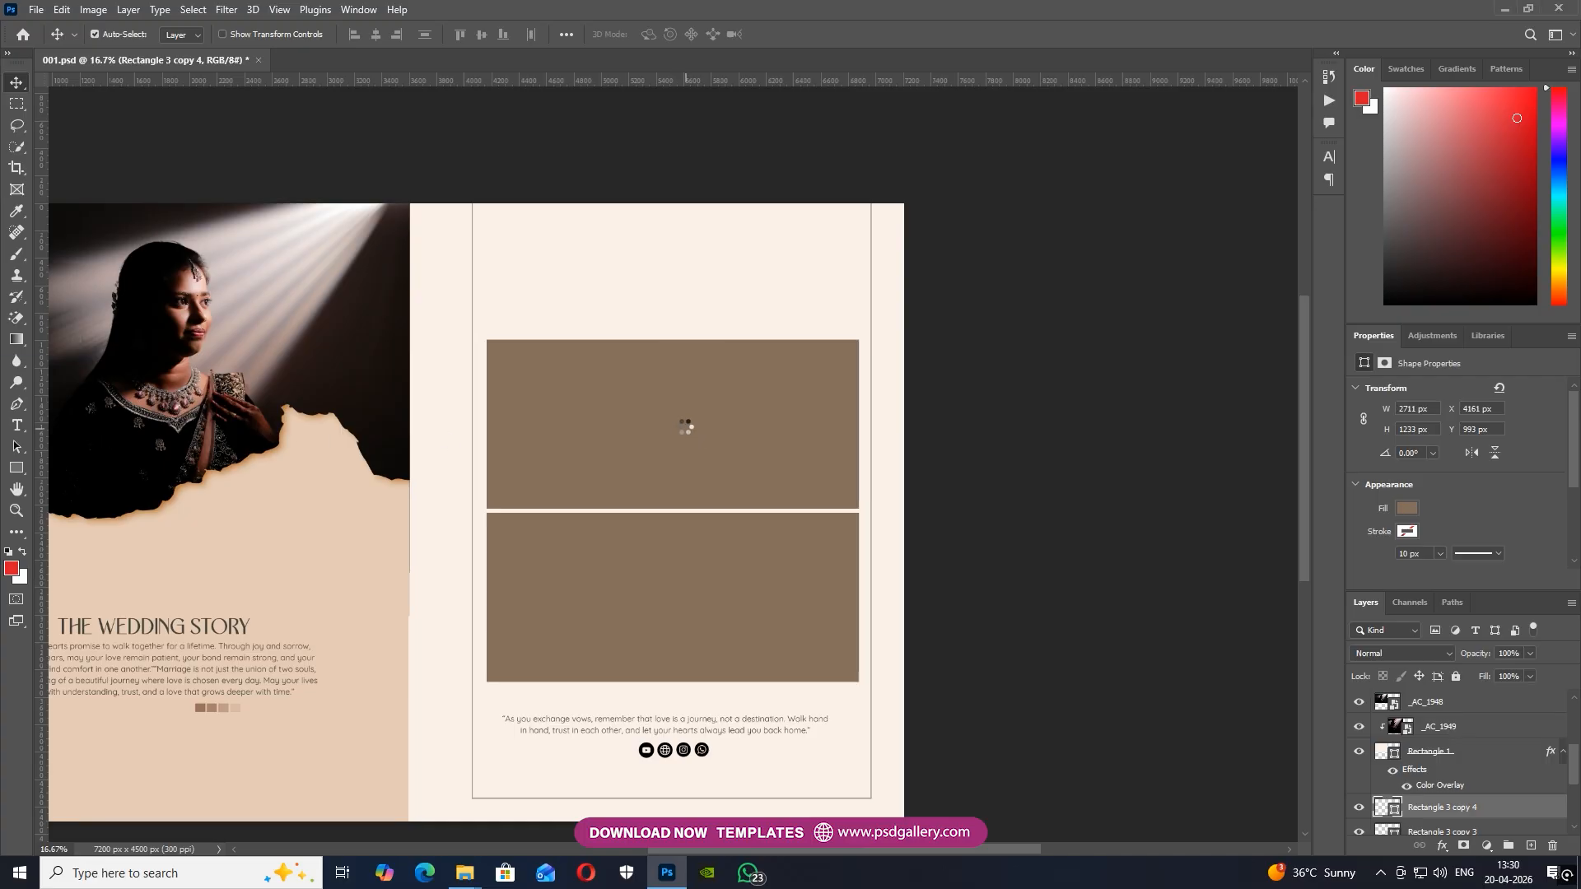
{"action": "key", "text": "Delete"}
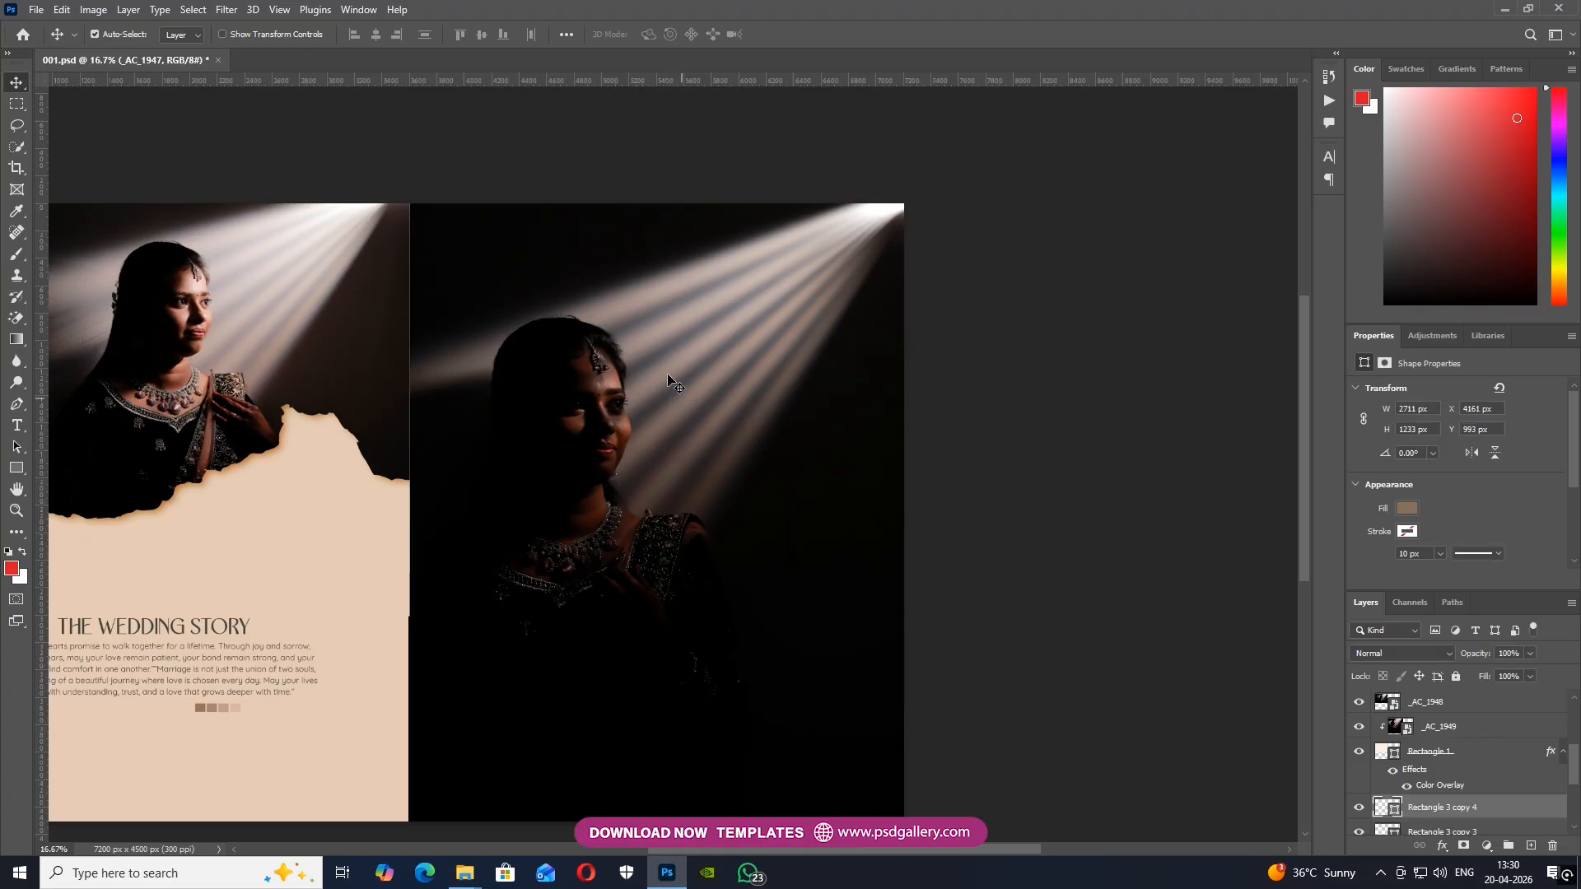
{"action": "right_click", "coordinate": [638, 289]}
{"action": "left_click", "coordinate": [686, 292]}
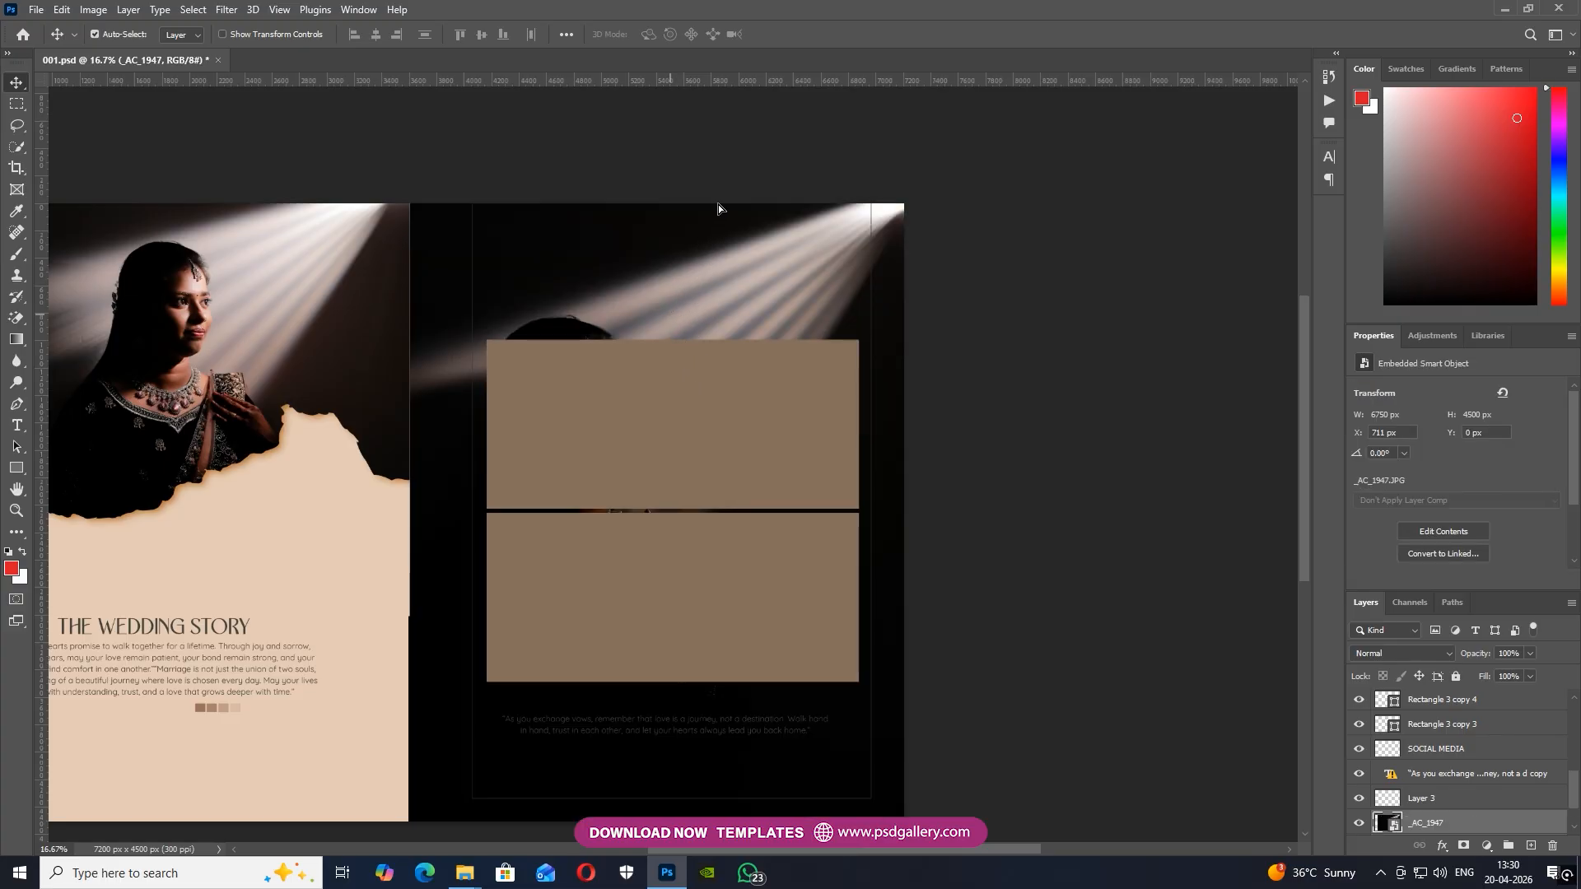
{"action": "left_click_drag", "start_coordinate": [670, 315], "coordinate": [718, 204]}
{"action": "left_click_drag", "start_coordinate": [694, 268], "coordinate": [718, 252]}
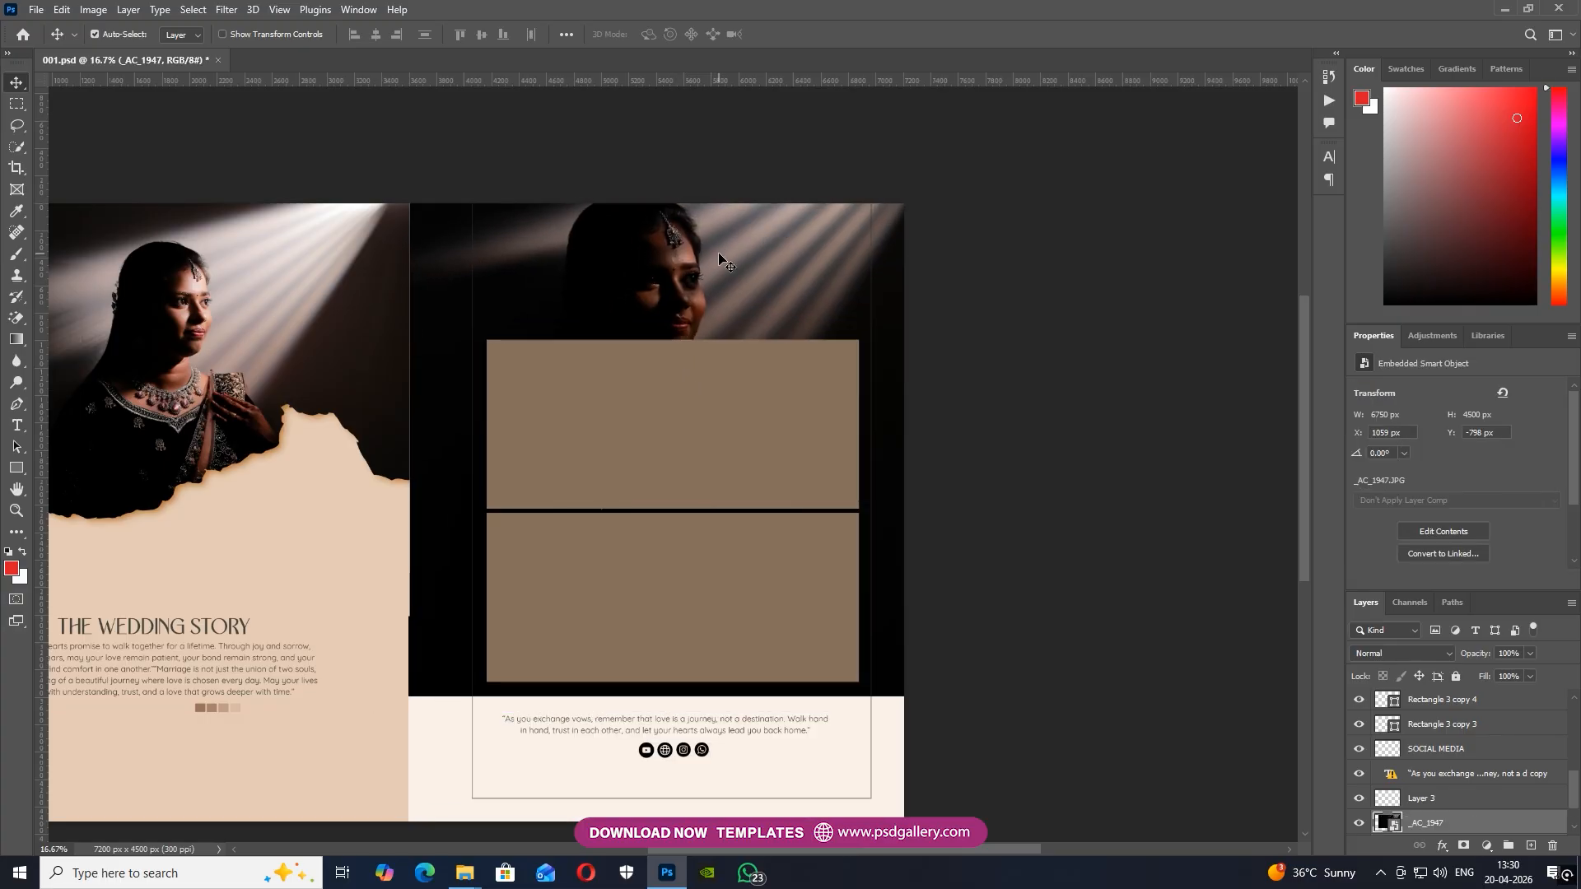
Set the _AC_1947 photo layer's blend mode to Luminosity and its opacity to 72%
{"action": "left_click", "coordinate": [1429, 655]}
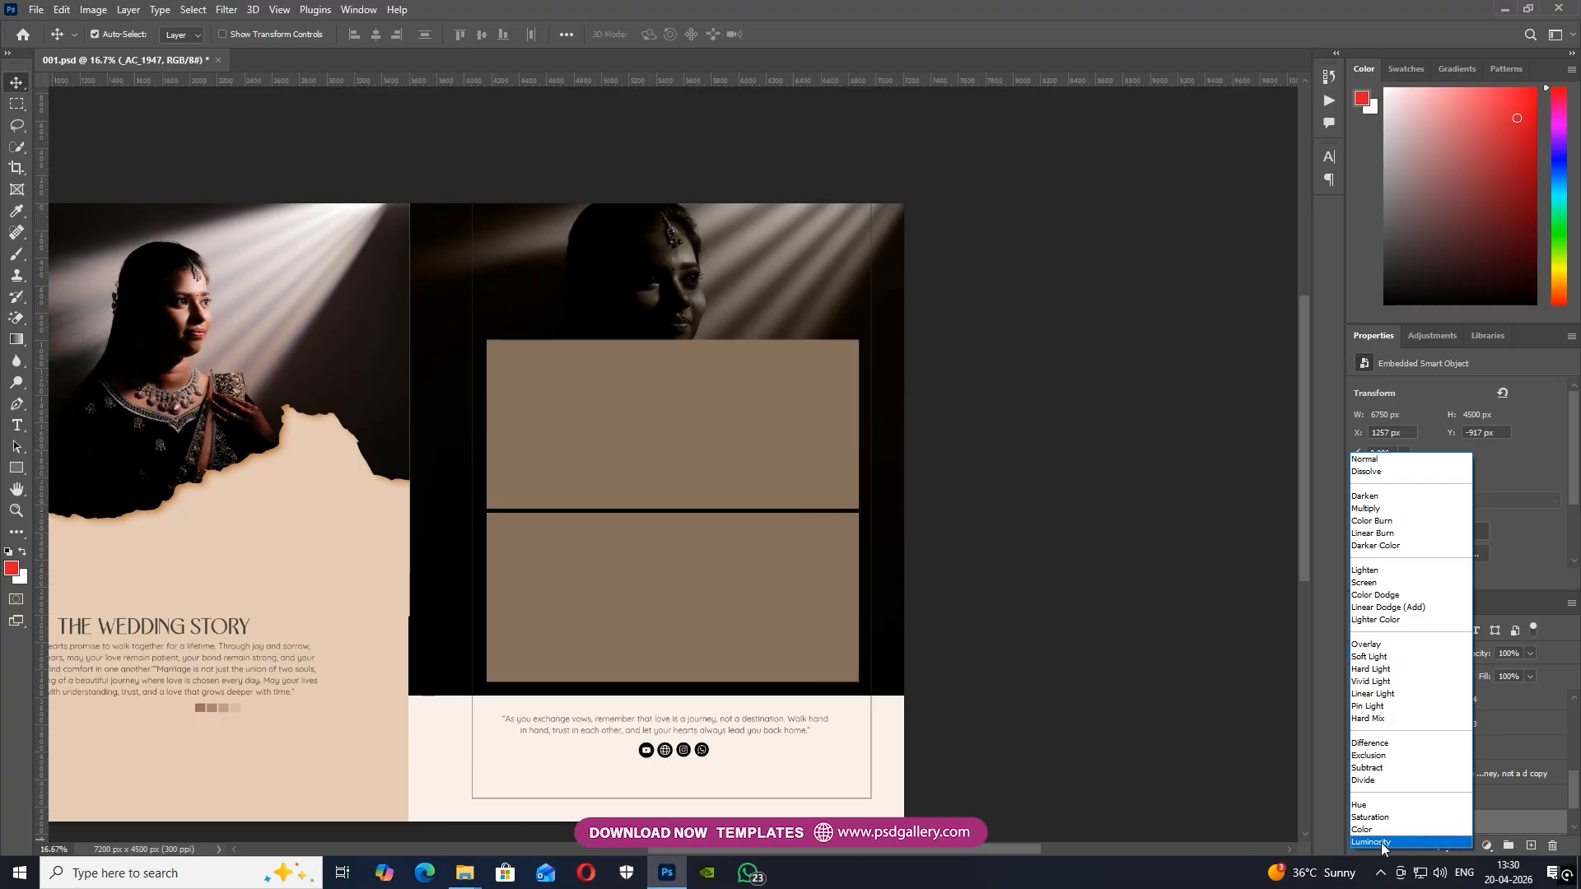
{"action": "left_click", "coordinate": [1383, 843]}
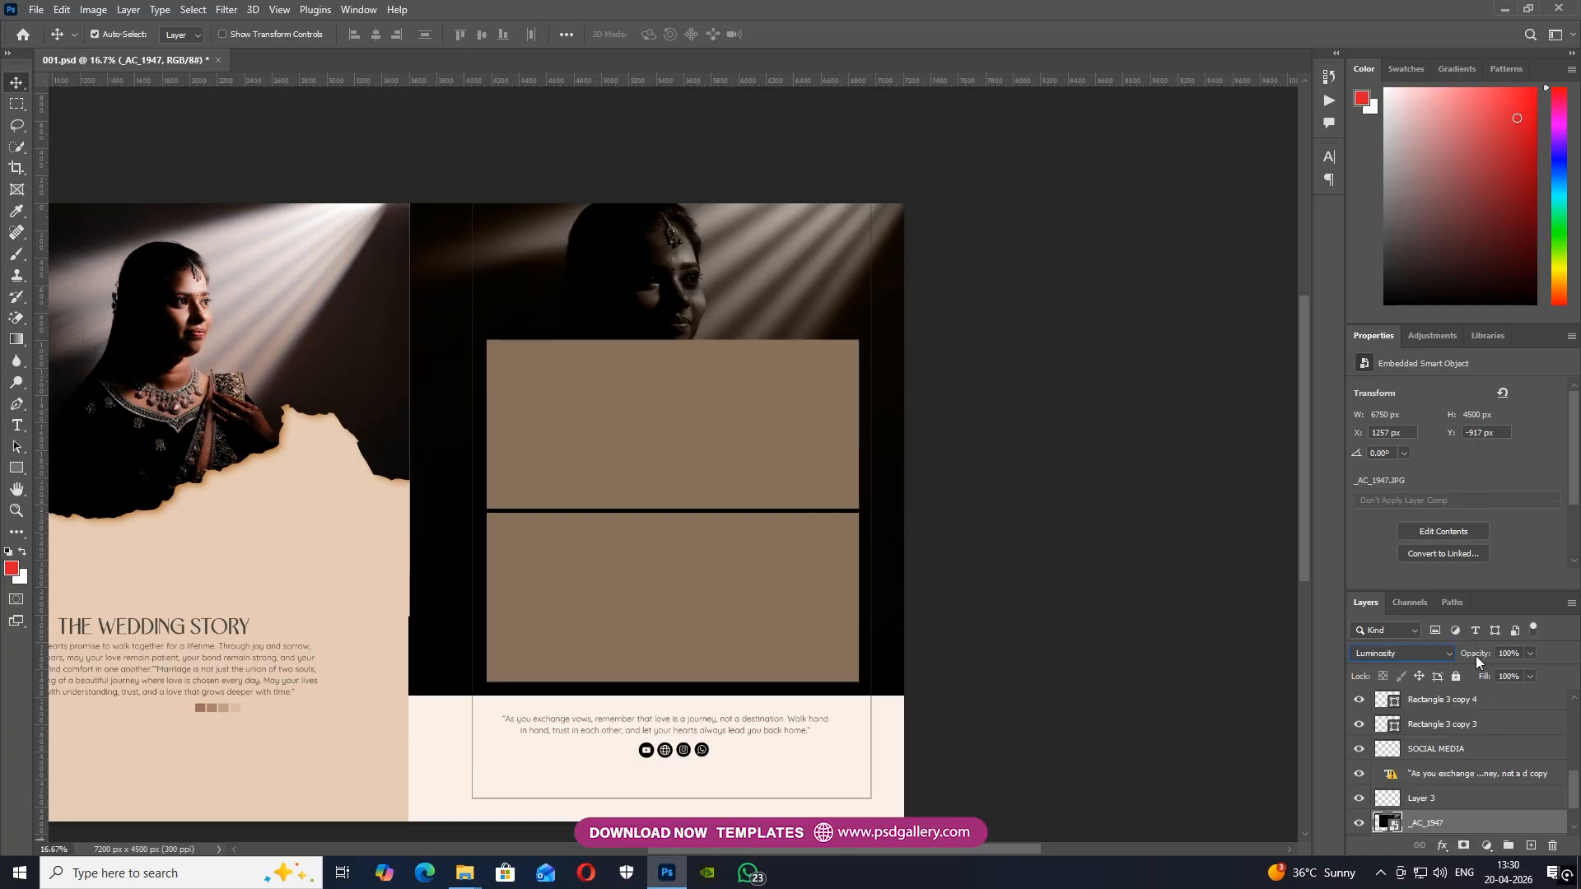
{"action": "key", "text": "Return"}
{"action": "key", "text": "ctrl+minus"}
{"action": "right_click", "coordinate": [676, 333]}
{"action": "left_click", "coordinate": [694, 340]}
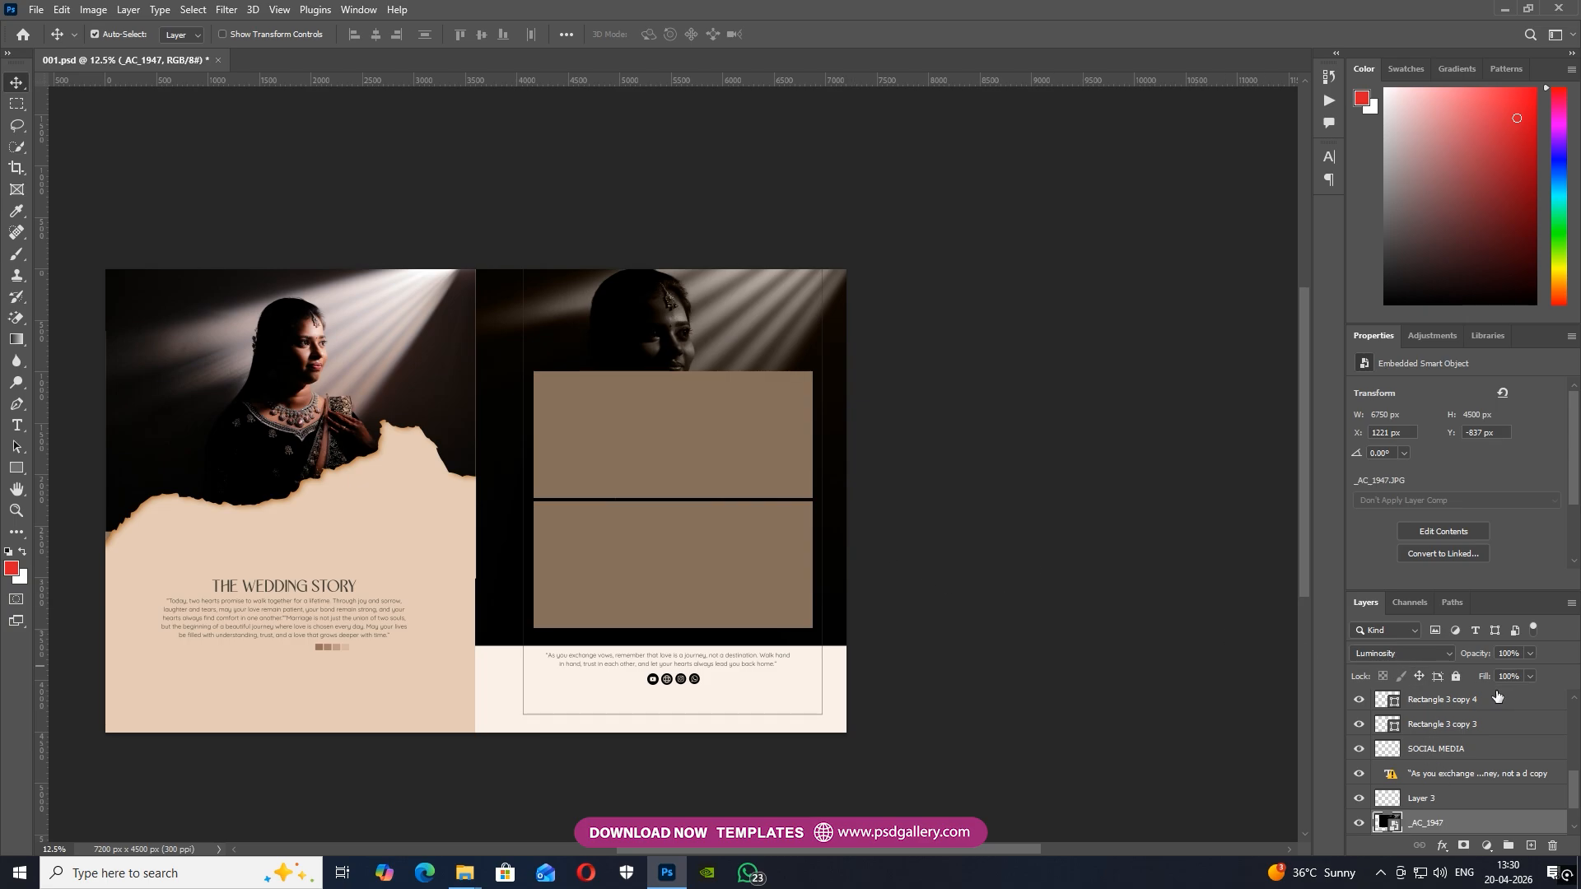
{"action": "left_click_drag", "start_coordinate": [1479, 657], "coordinate": [1456, 656]}
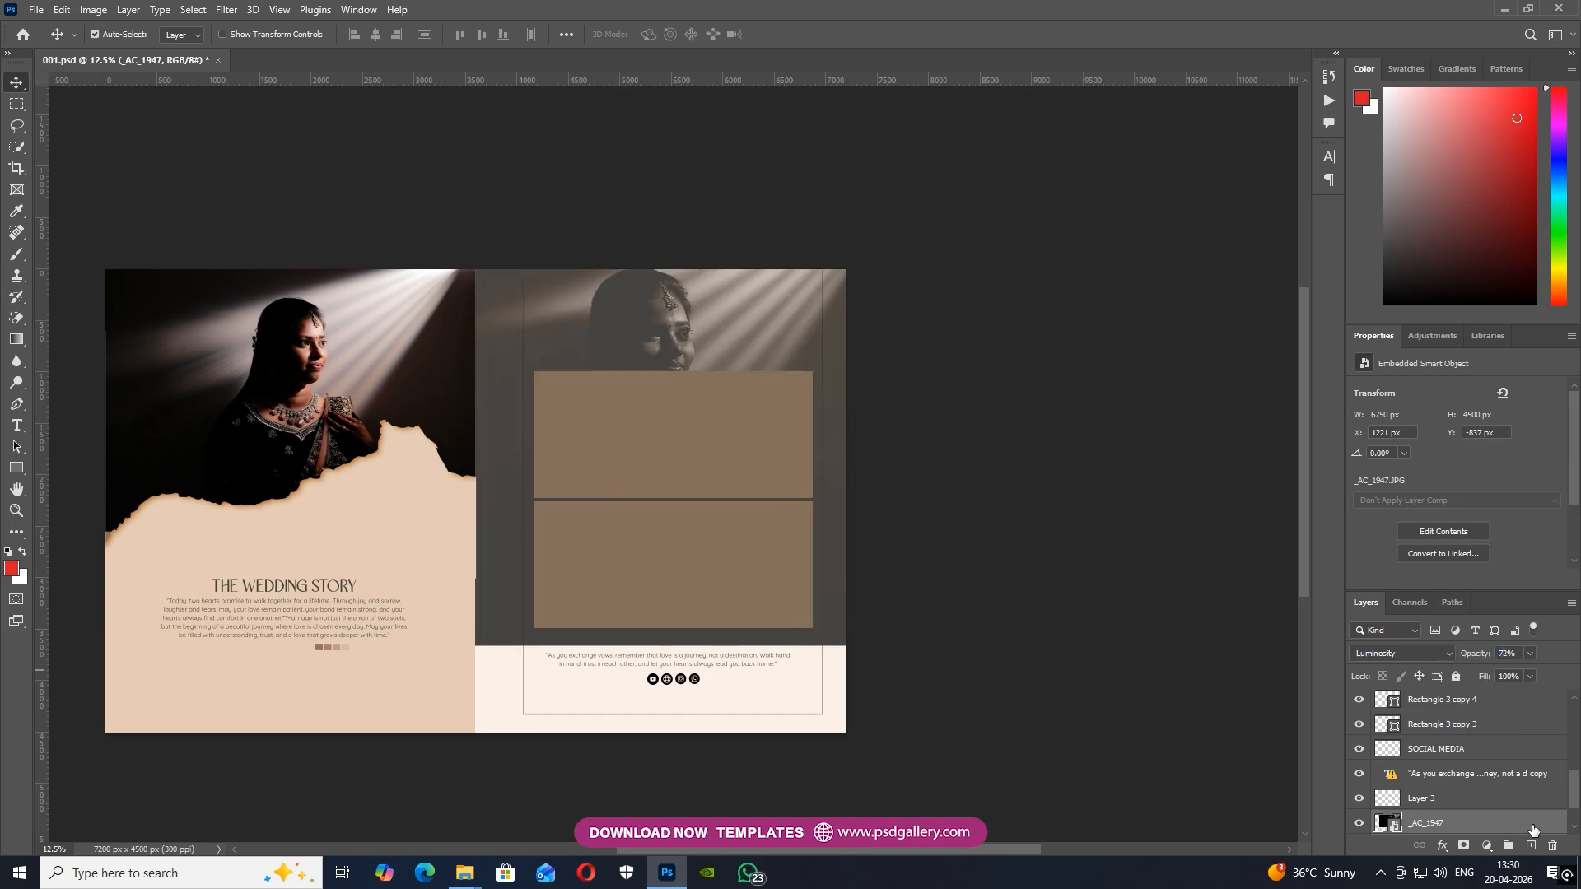
Add a layer mask to the _AC_1947 photo and fade out its lower part with a black soft brush of about 2900 px
{"action": "left_click", "coordinate": [1463, 845]}
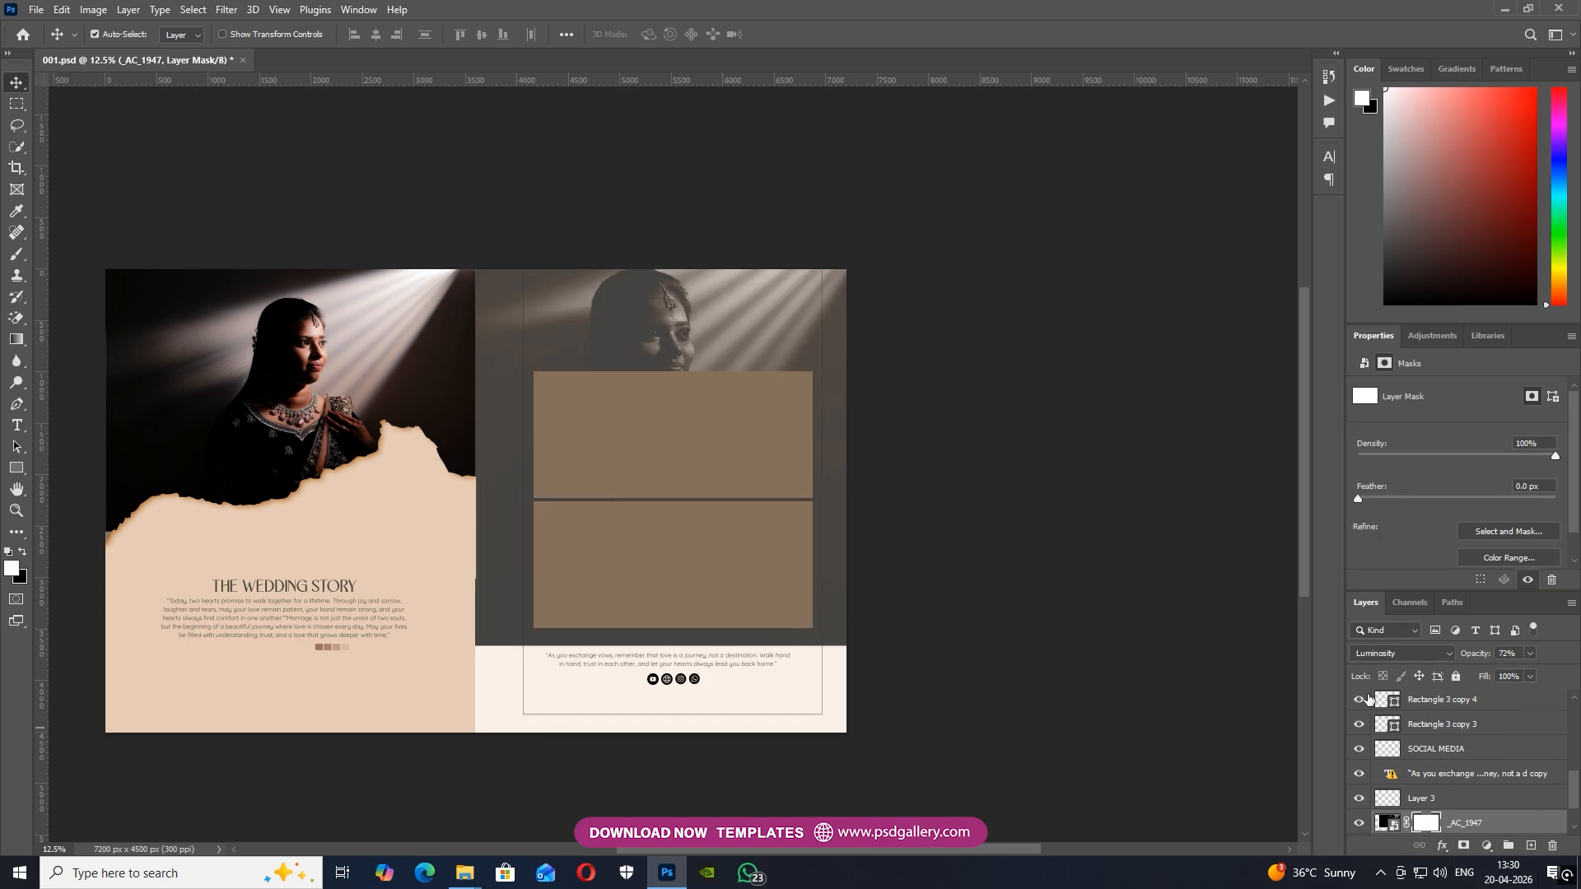
{"action": "key", "text": "b"}
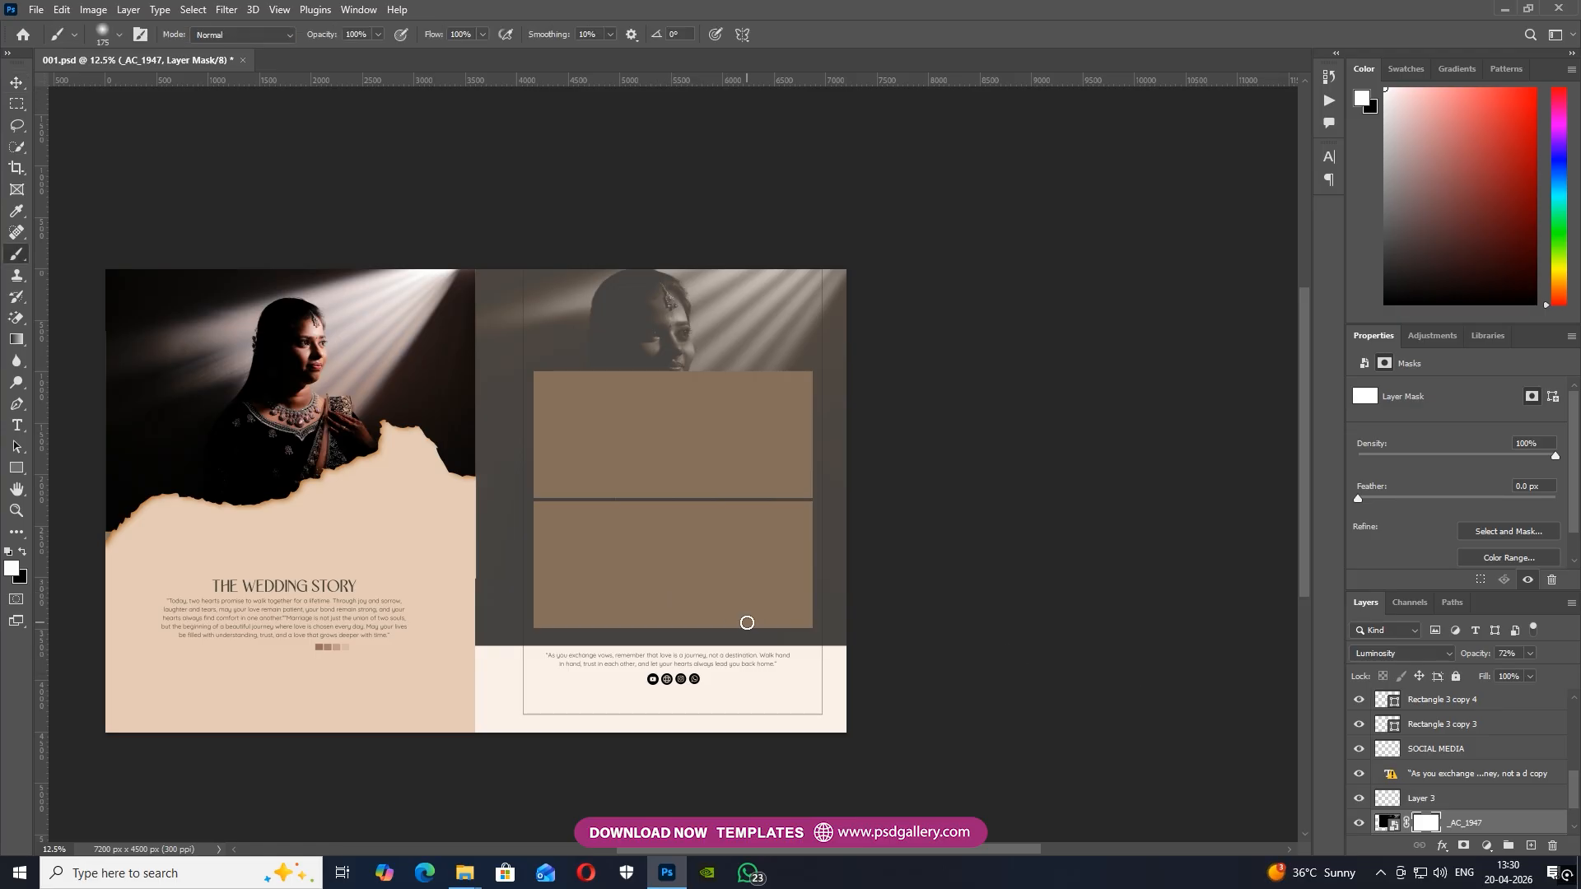
{"action": "key", "text": "bracketright"}
{"action": "key", "text": "bracketright"}
{"action": "key", "text": "bracketright"}
{"action": "key", "text": "bracketright"}
{"action": "key", "text": "bracketright"}
{"action": "key", "text": "bracketright"}
{"action": "key", "text": "bracketright"}
{"action": "key", "text": "bracketright"}
{"action": "key", "text": "bracketright"}
{"action": "key", "text": "bracketright"}
{"action": "key", "text": "bracketright"}
{"action": "key", "text": "bracketright"}
{"action": "key", "text": "bracketright"}
{"action": "key", "text": "bracketright"}
{"action": "key", "text": "bracketright"}
{"action": "left_click", "coordinate": [24, 557]}
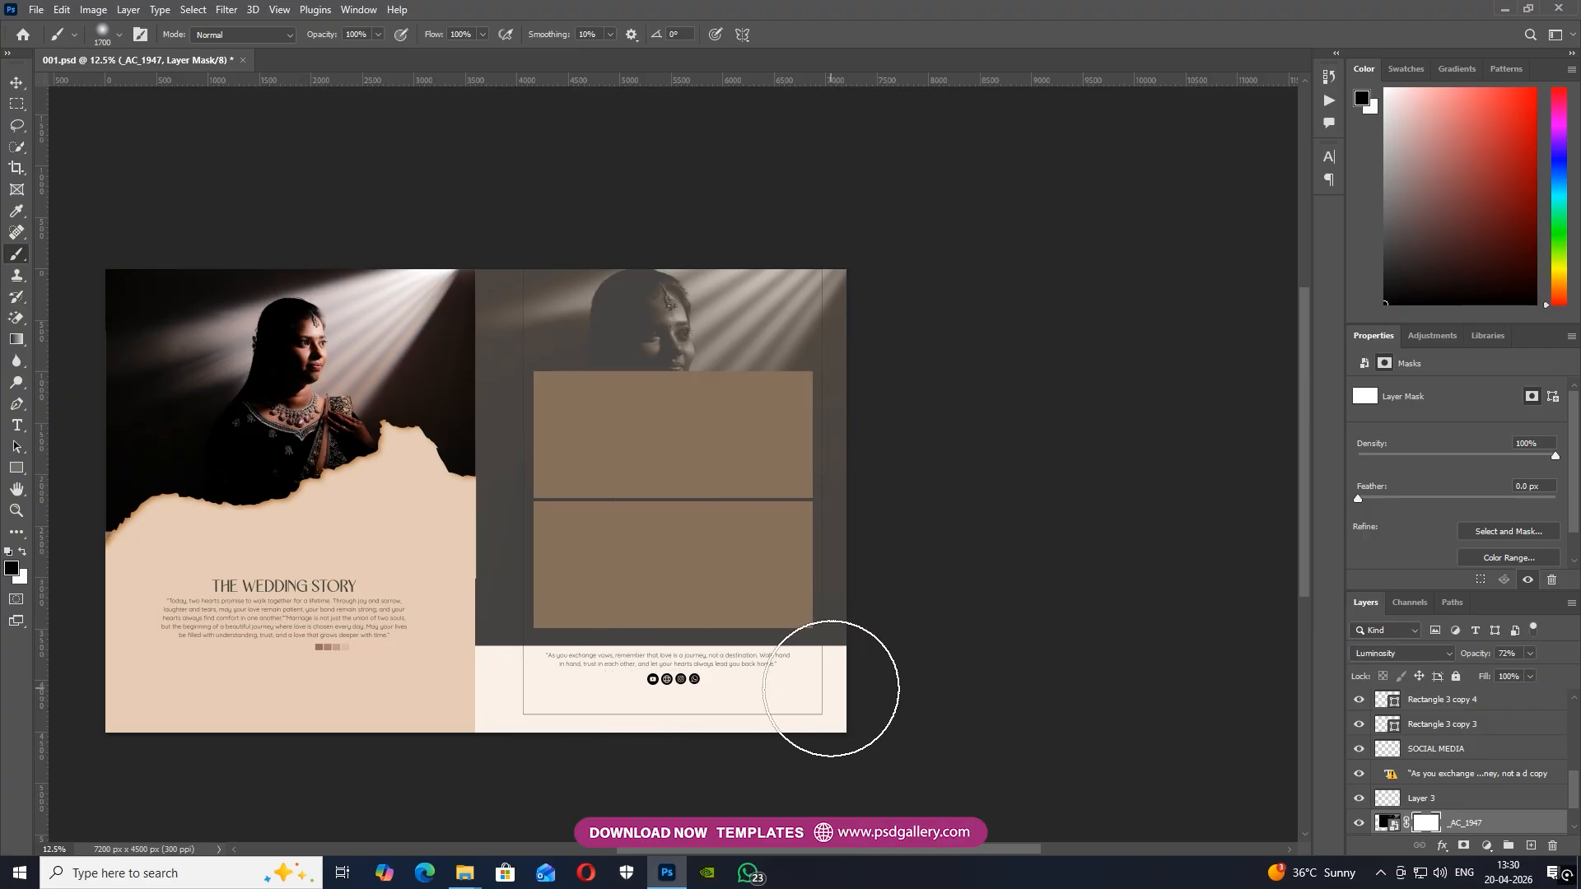
{"action": "key", "text": "bracketright"}
{"action": "key", "text": "bracketright"}
{"action": "key", "text": "bracketright"}
{"action": "key", "text": "bracketright"}
{"action": "key", "text": "bracketright"}
{"action": "key", "text": "bracketright"}
{"action": "key", "text": "bracketright"}
{"action": "key", "text": "bracketright"}
{"action": "key", "text": "bracketright"}
{"action": "key", "text": "bracketright"}
{"action": "key", "text": "bracketright"}
{"action": "key", "text": "bracketright"}
{"action": "key", "text": "bracketright"}
{"action": "left_click", "coordinate": [644, 650]}
{"action": "mouse_move", "coordinate": [644, 651]}
{"action": "left_mouse_down"}
{"action": "mouse_move", "coordinate": [534, 650]}
{"action": "mouse_move", "coordinate": [477, 637]}
{"action": "mouse_move", "coordinate": [503, 622]}
{"action": "mouse_move", "coordinate": [598, 639]}
{"action": "mouse_move", "coordinate": [468, 613]}
{"action": "mouse_move", "coordinate": [475, 653]}
{"action": "mouse_move", "coordinate": [406, 688]}
{"action": "mouse_move", "coordinate": [922, 811]}
{"action": "left_mouse_up"}
{"action": "key", "text": "ctrl+plus"}
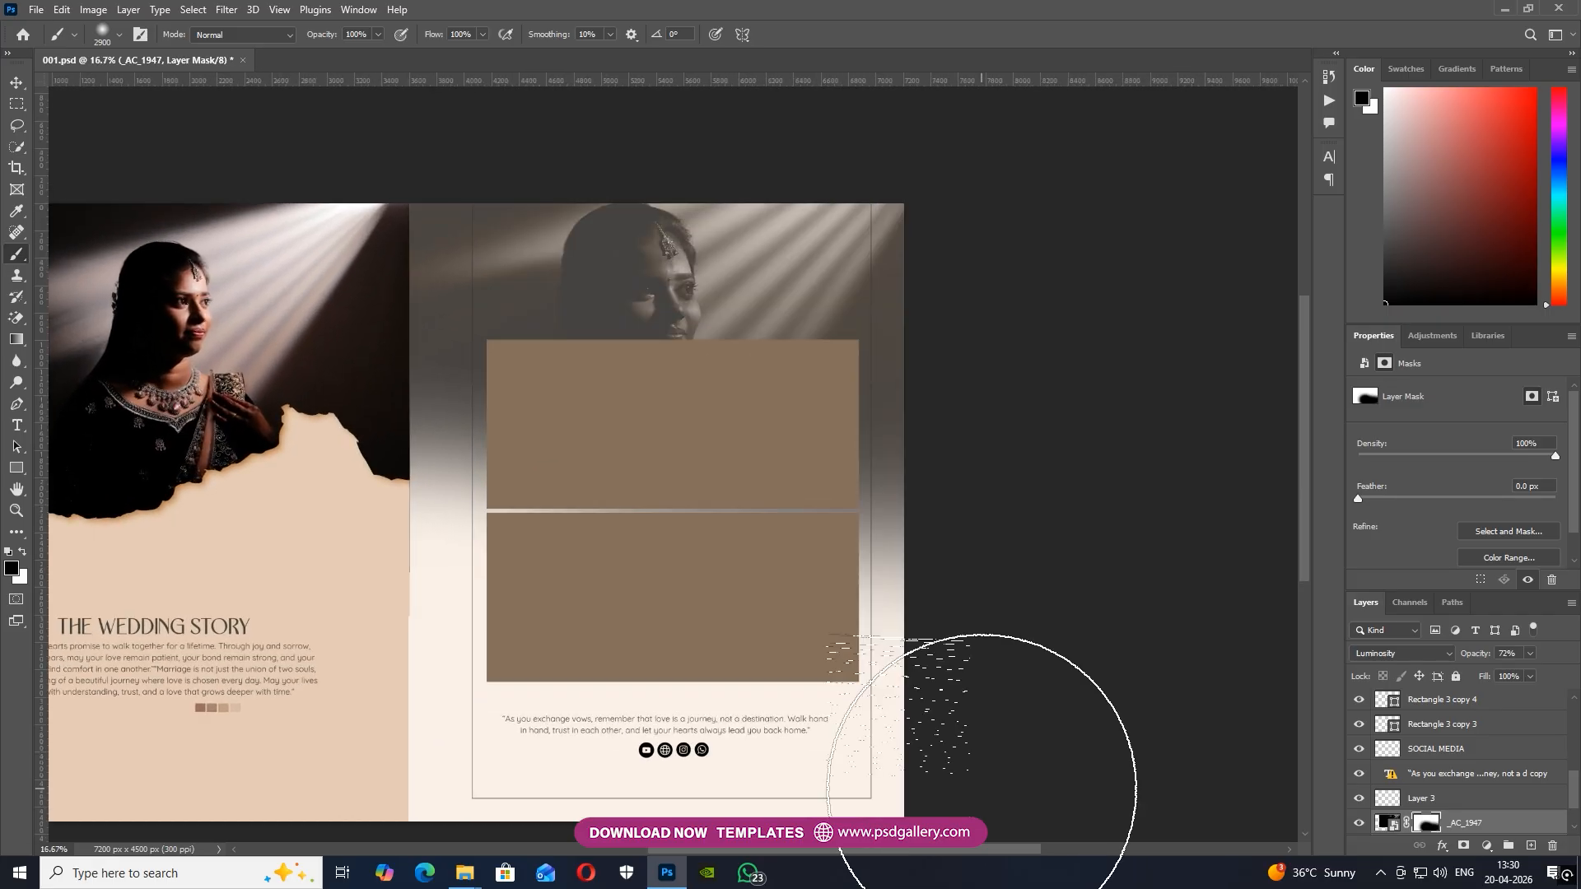
Lower the masked _AC_1947 photo layer's opacity to 53%
{"action": "key", "text": "v"}
{"action": "right_click", "coordinate": [707, 357]}
{"action": "left_click", "coordinate": [745, 311]}
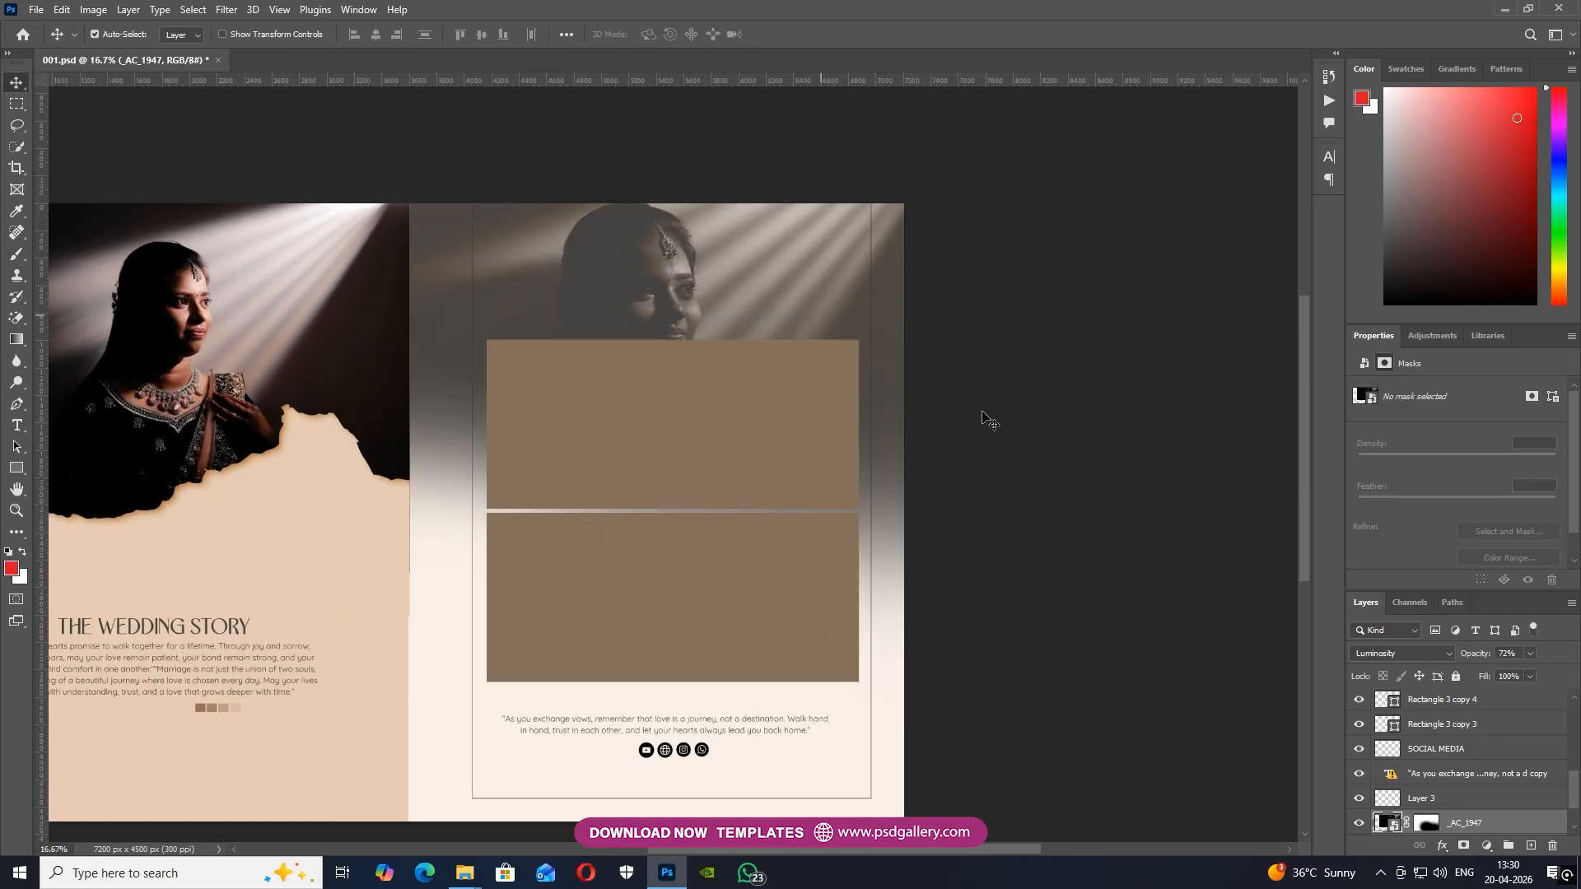
{"action": "left_click_drag", "start_coordinate": [1480, 656], "coordinate": [1466, 657]}
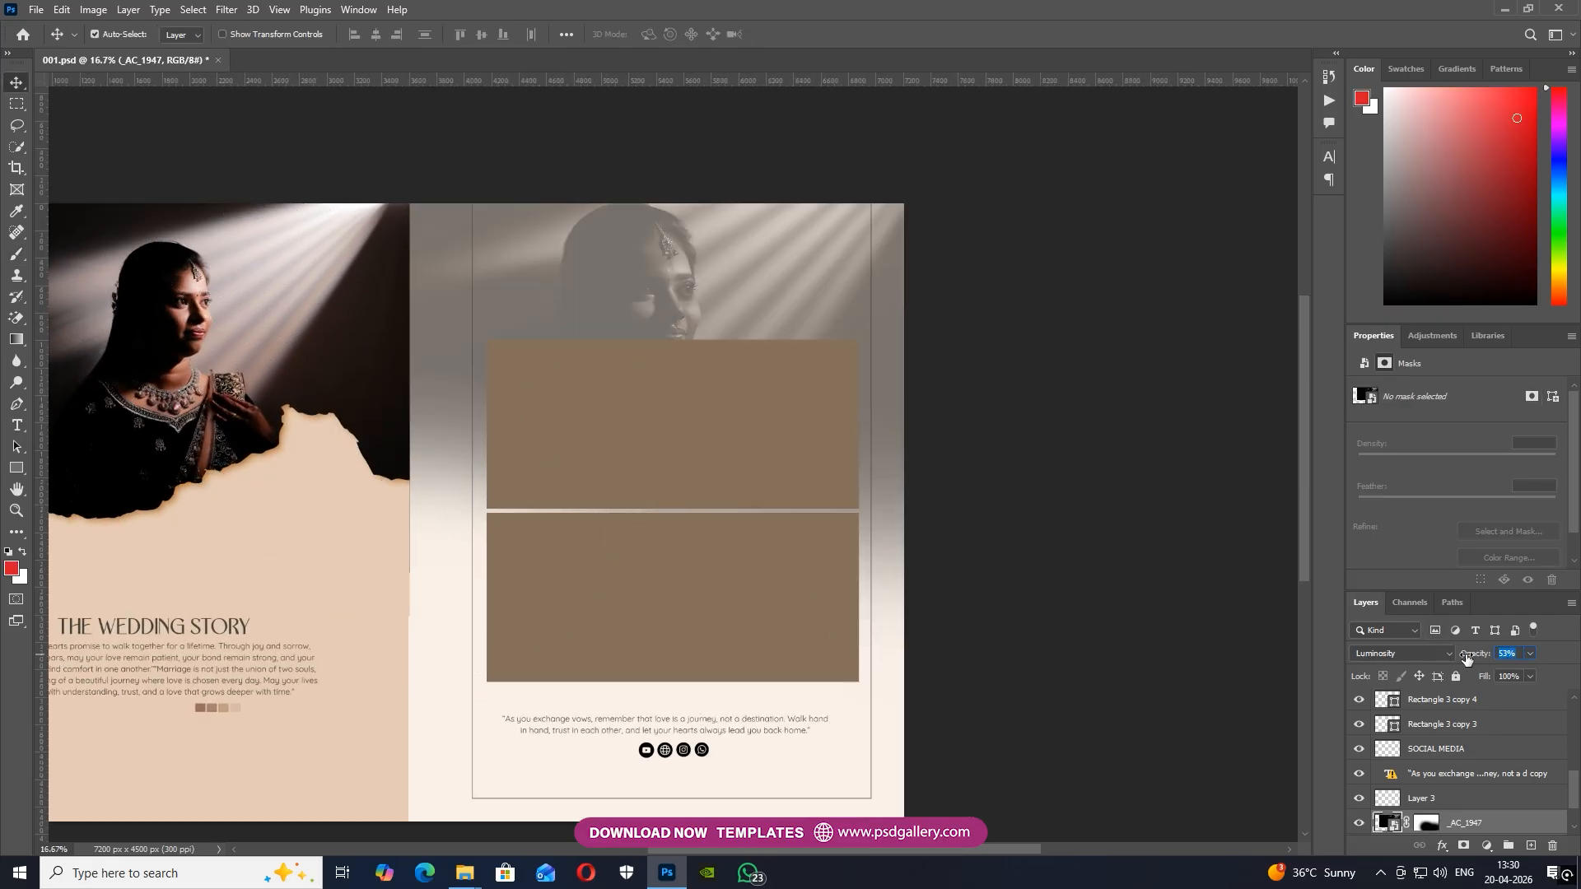
Place the _AC_1949 photo from File Explorer directly above the upper brown frame's layer, Rectangle 3 copy 4
{"action": "right_click", "coordinate": [754, 458]}
{"action": "left_click", "coordinate": [772, 461]}
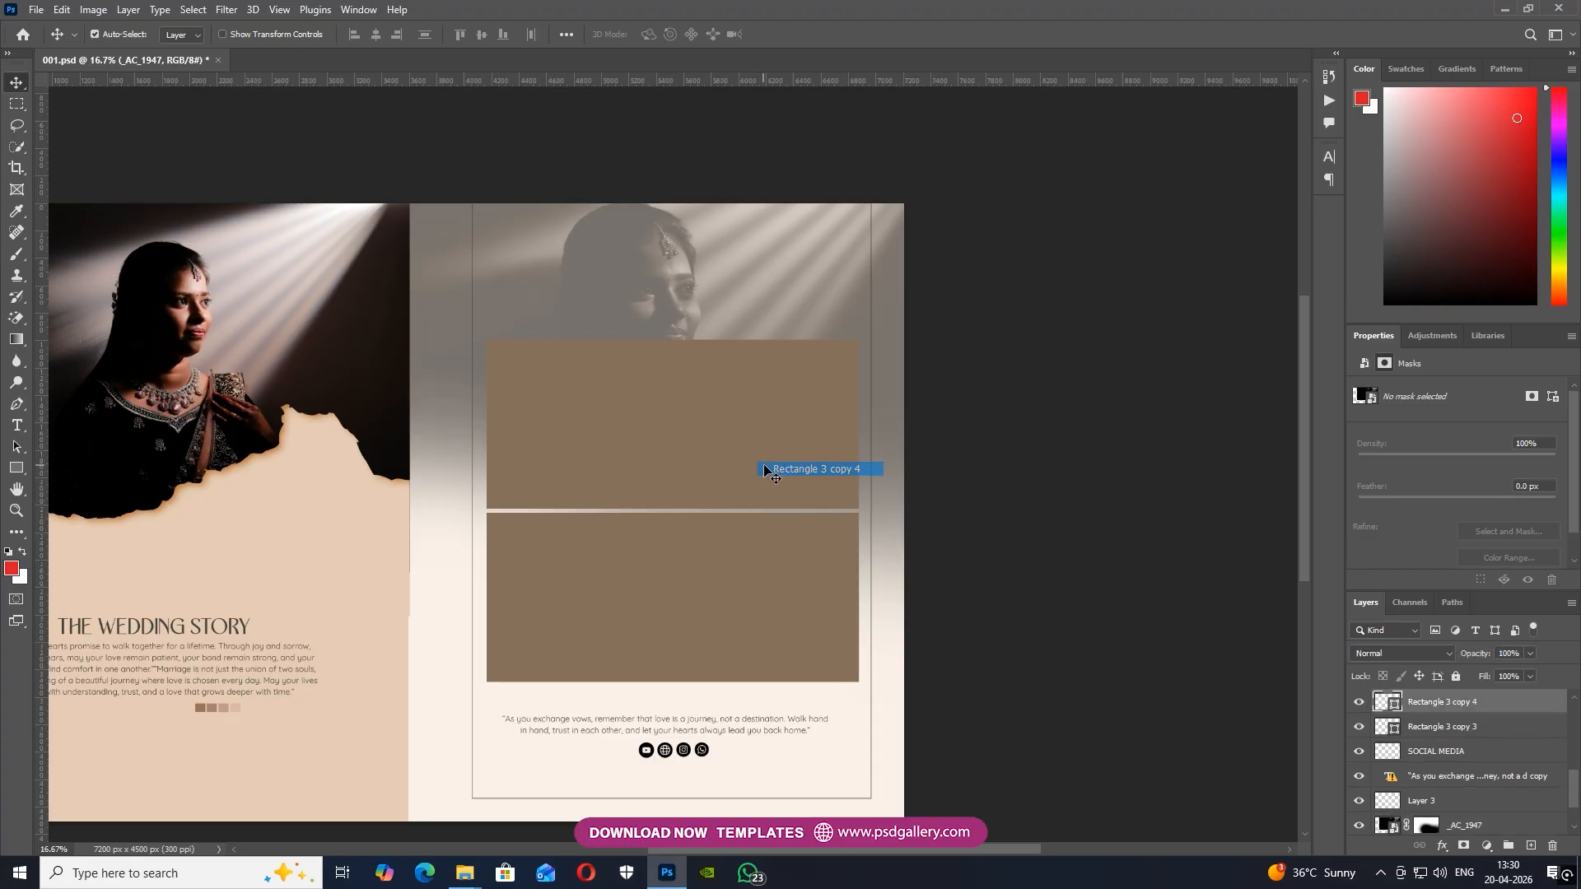
{"action": "left_click_drag", "start_coordinate": [772, 459], "coordinate": [713, 454]}
{"action": "key", "text": "alt+Tab"}
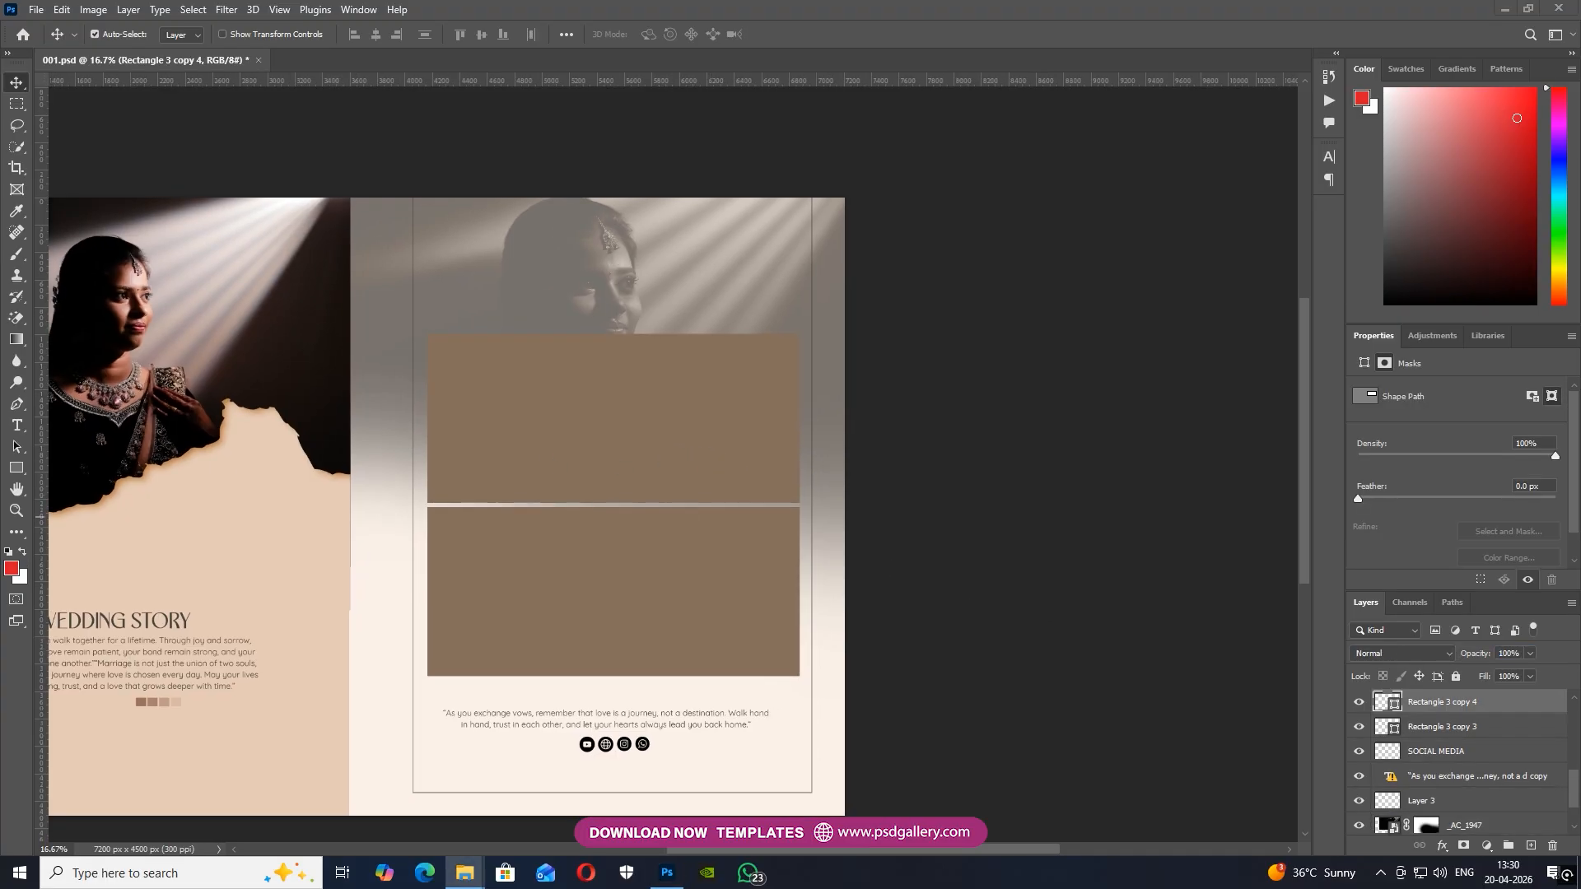
{"action": "key", "text": "alt+Tab"}
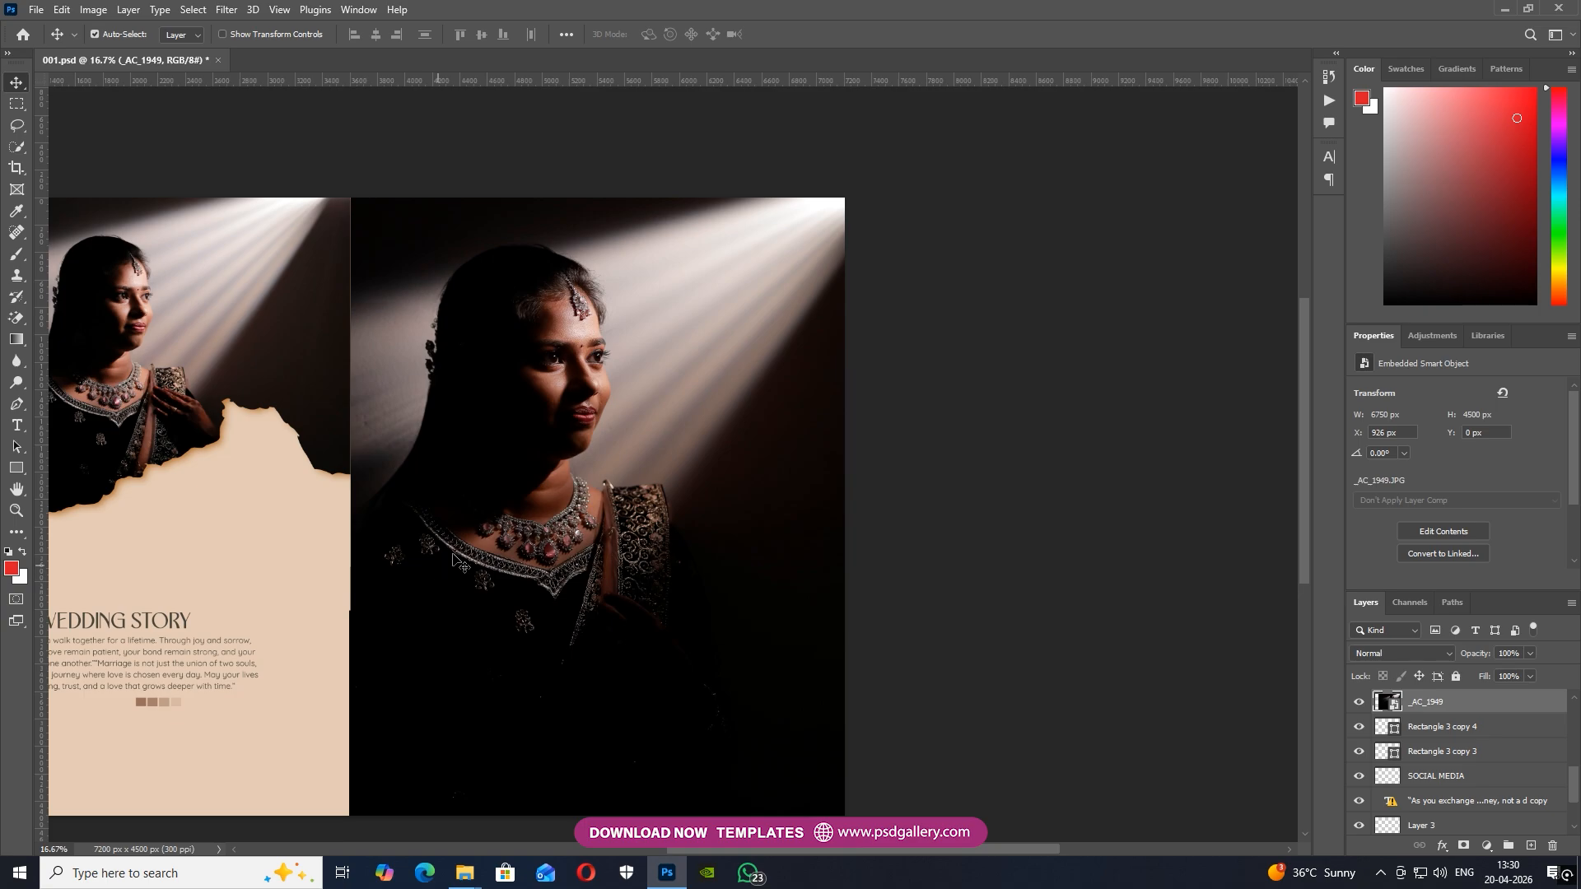
Scale the _AC_1949 photo to about 2947 by 1965 px over the upper brown frame and clip it to that frame
{"action": "key", "text": "ctrl+t"}
{"action": "left_click_drag", "start_coordinate": [913, 195], "coordinate": [502, 283]}
{"action": "left_click_drag", "start_coordinate": [506, 500], "coordinate": [667, 445]}
{"action": "left_click_drag", "start_coordinate": [750, 364], "coordinate": [805, 327]}
{"action": "key", "text": "Return"}
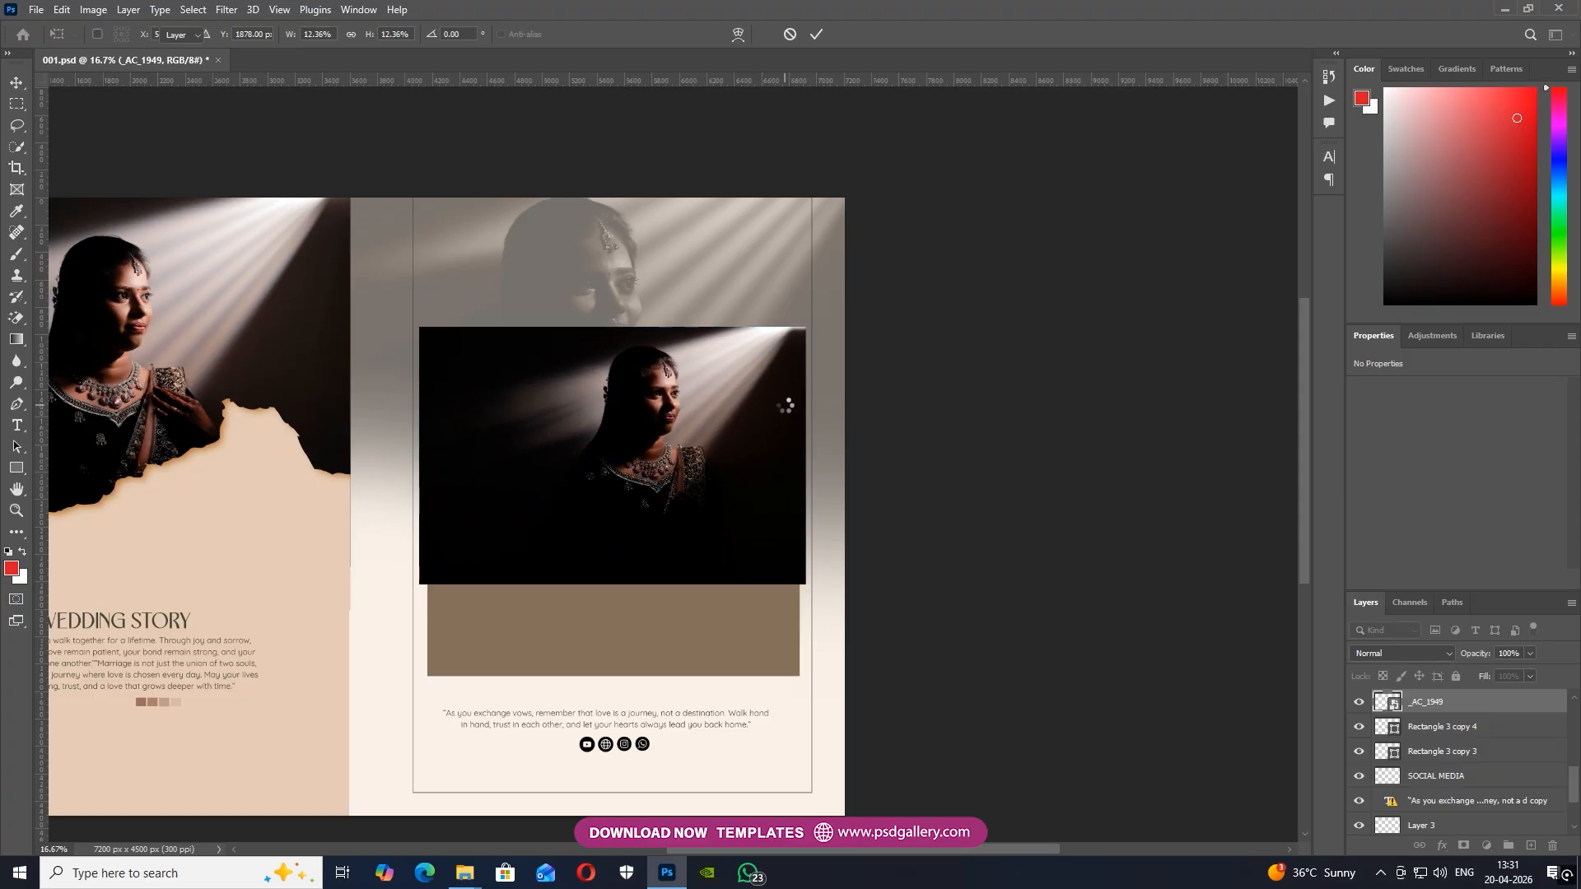
{"action": "key", "text": "ctrl+alt+g"}
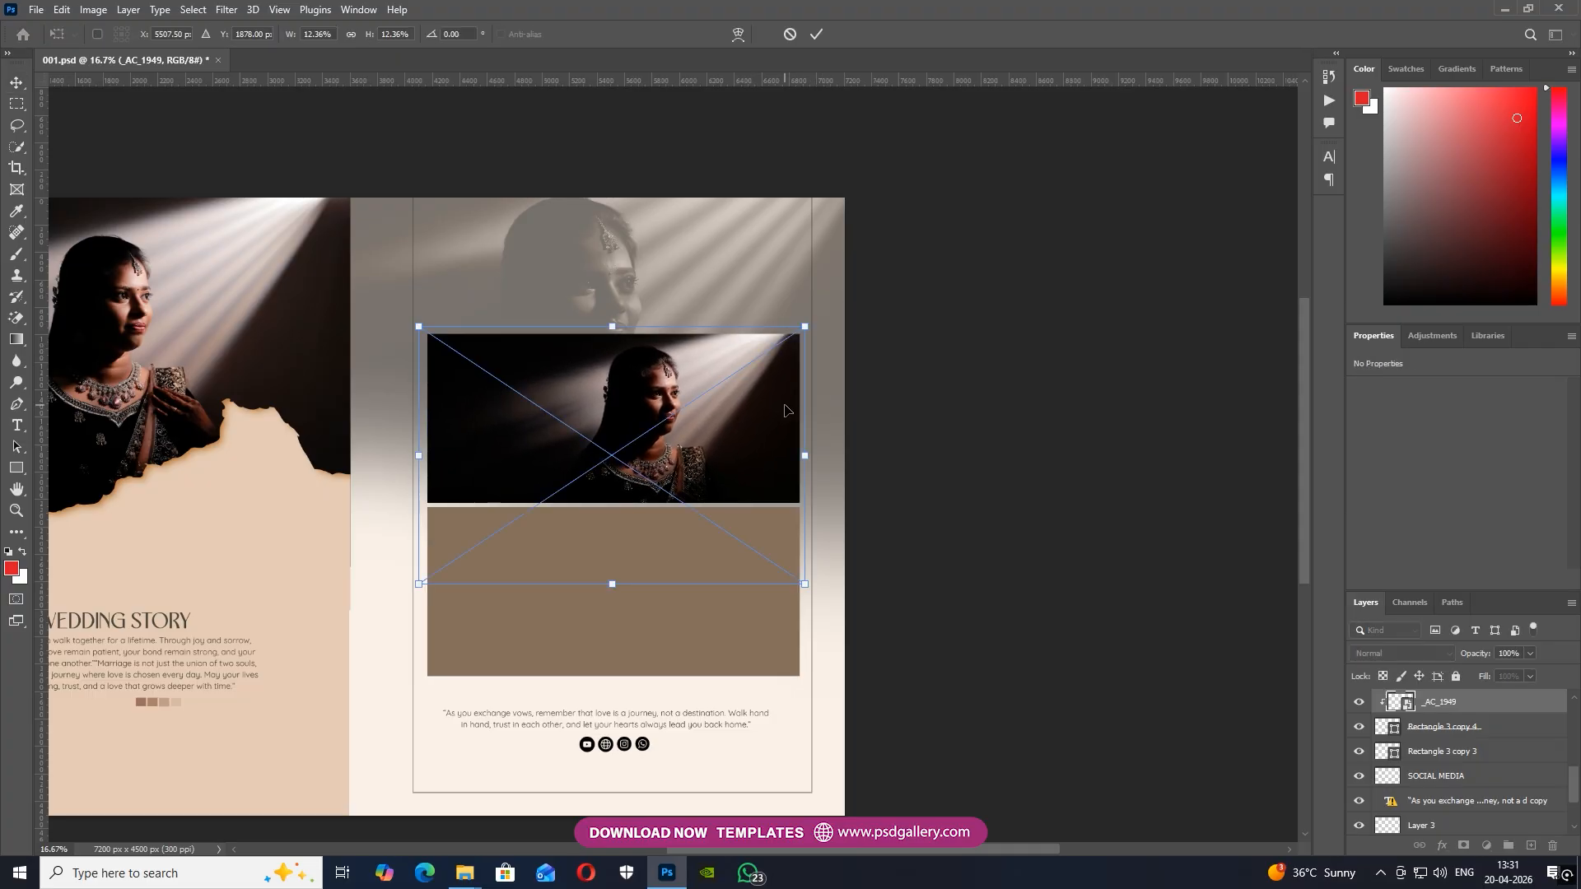
{"action": "left_click_drag", "start_coordinate": [420, 583], "coordinate": [401, 595]}
{"action": "key", "text": "Return"}
Place the _AC_1951 photo directly above the lower brown frame's layer, Rectangle 3 copy 3
{"action": "key", "text": "ctrl+plus"}
{"action": "right_click", "coordinate": [593, 615]}
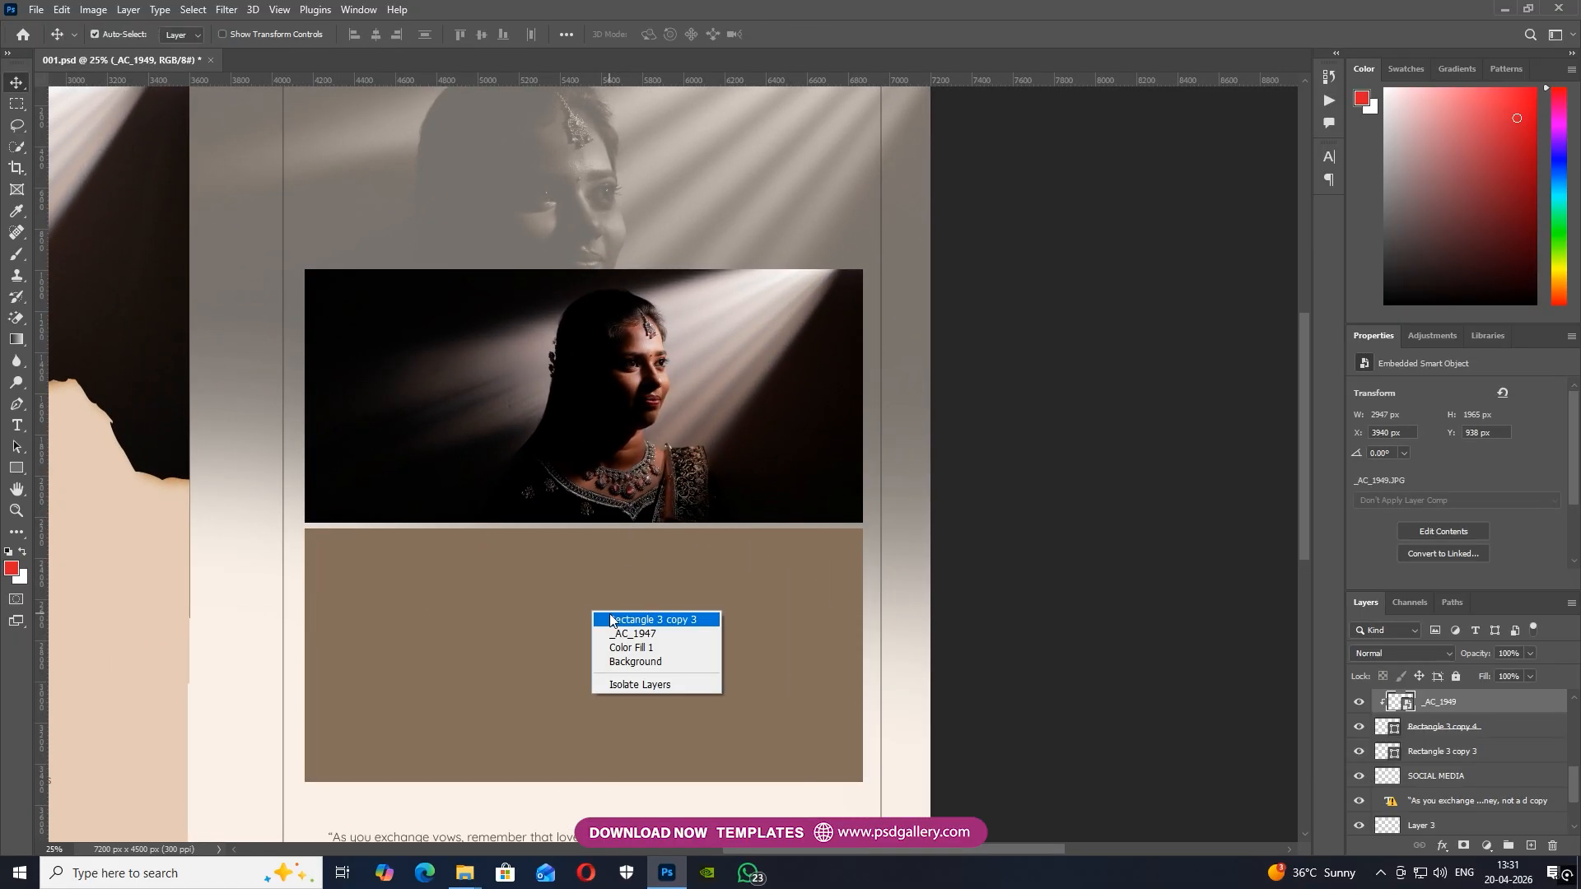
{"action": "left_click", "coordinate": [630, 622]}
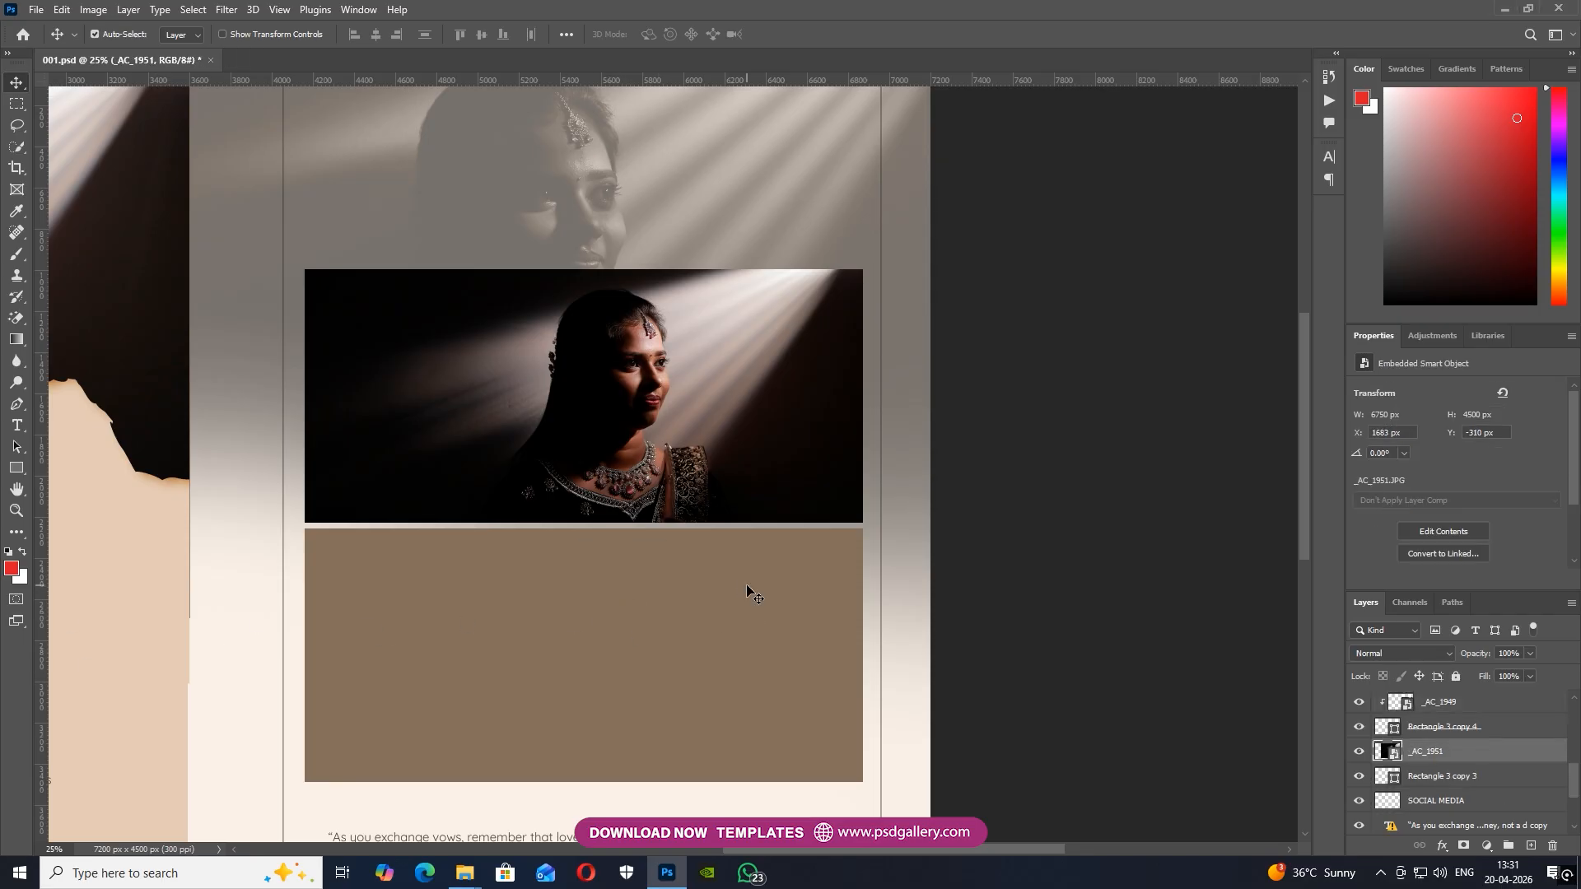
Scale the _AC_1951 photo to about 12.31%, position it over the lower brown frame and clip it to that frame
{"action": "key", "text": "ctrl+minus"}
{"action": "key", "text": "ctrl+t"}
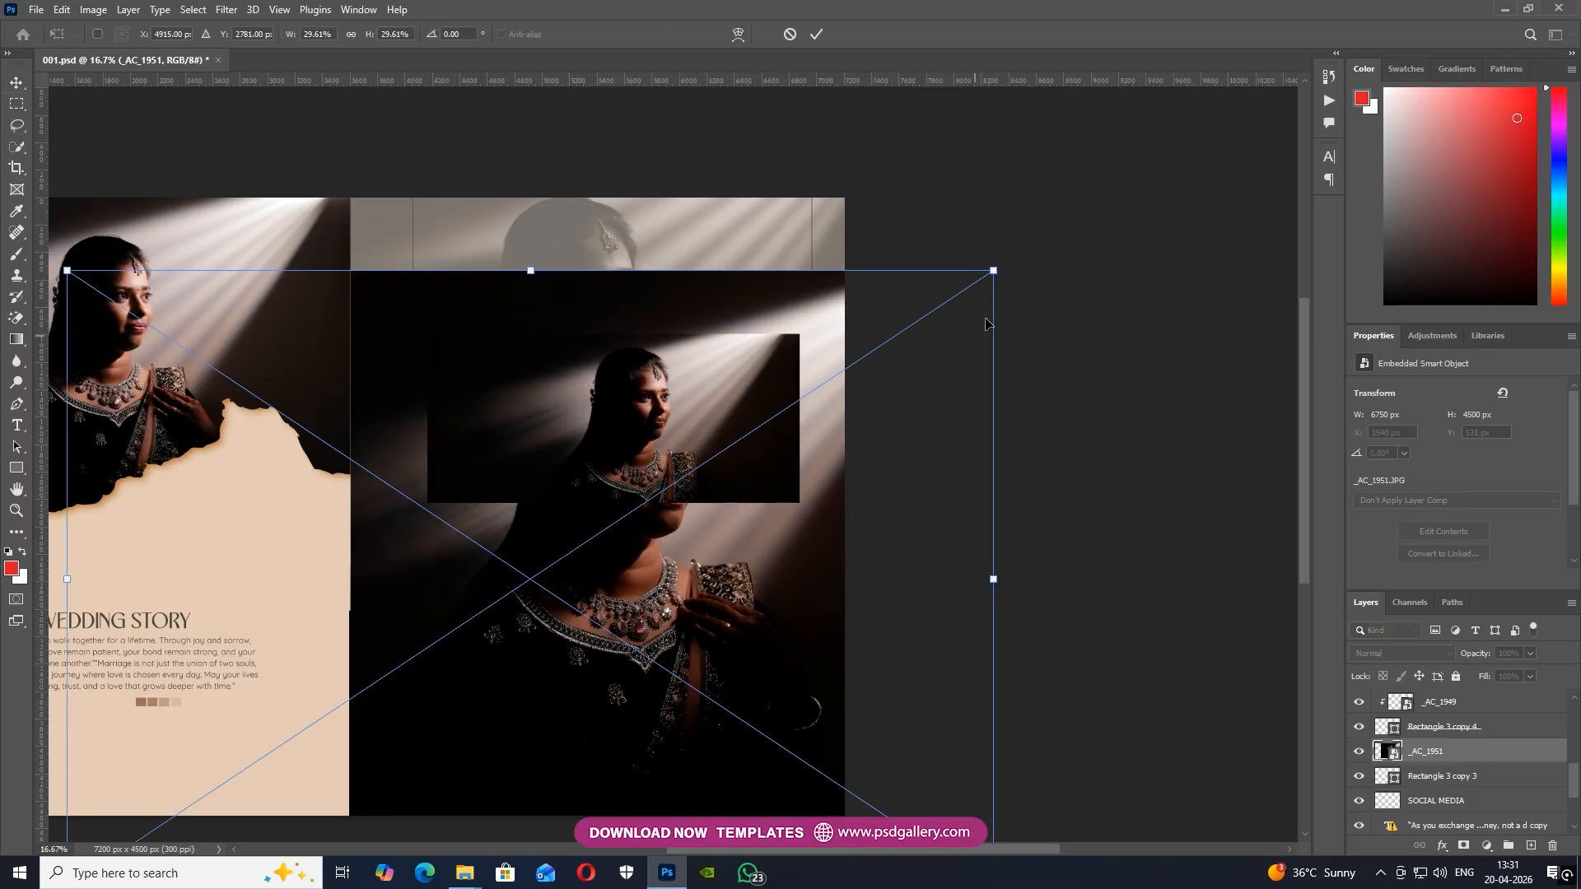
{"action": "left_click_drag", "start_coordinate": [995, 269], "coordinate": [723, 450]}
{"action": "left_click_drag", "start_coordinate": [603, 520], "coordinate": [688, 576]}
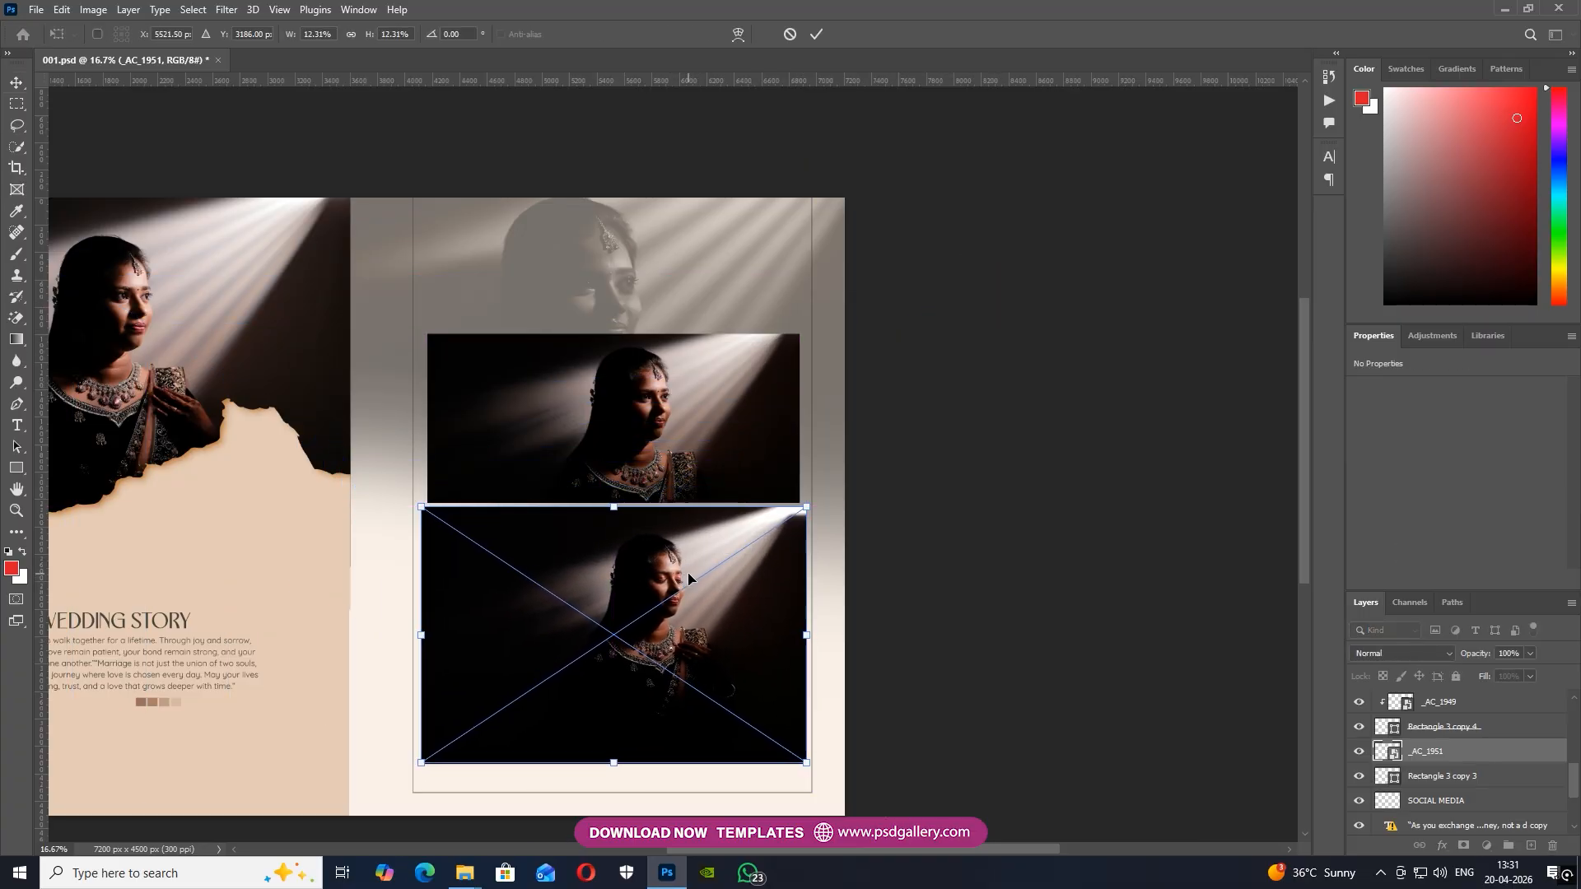
{"action": "key", "text": "Return"}
{"action": "key", "text": "ctrl+alt+g"}
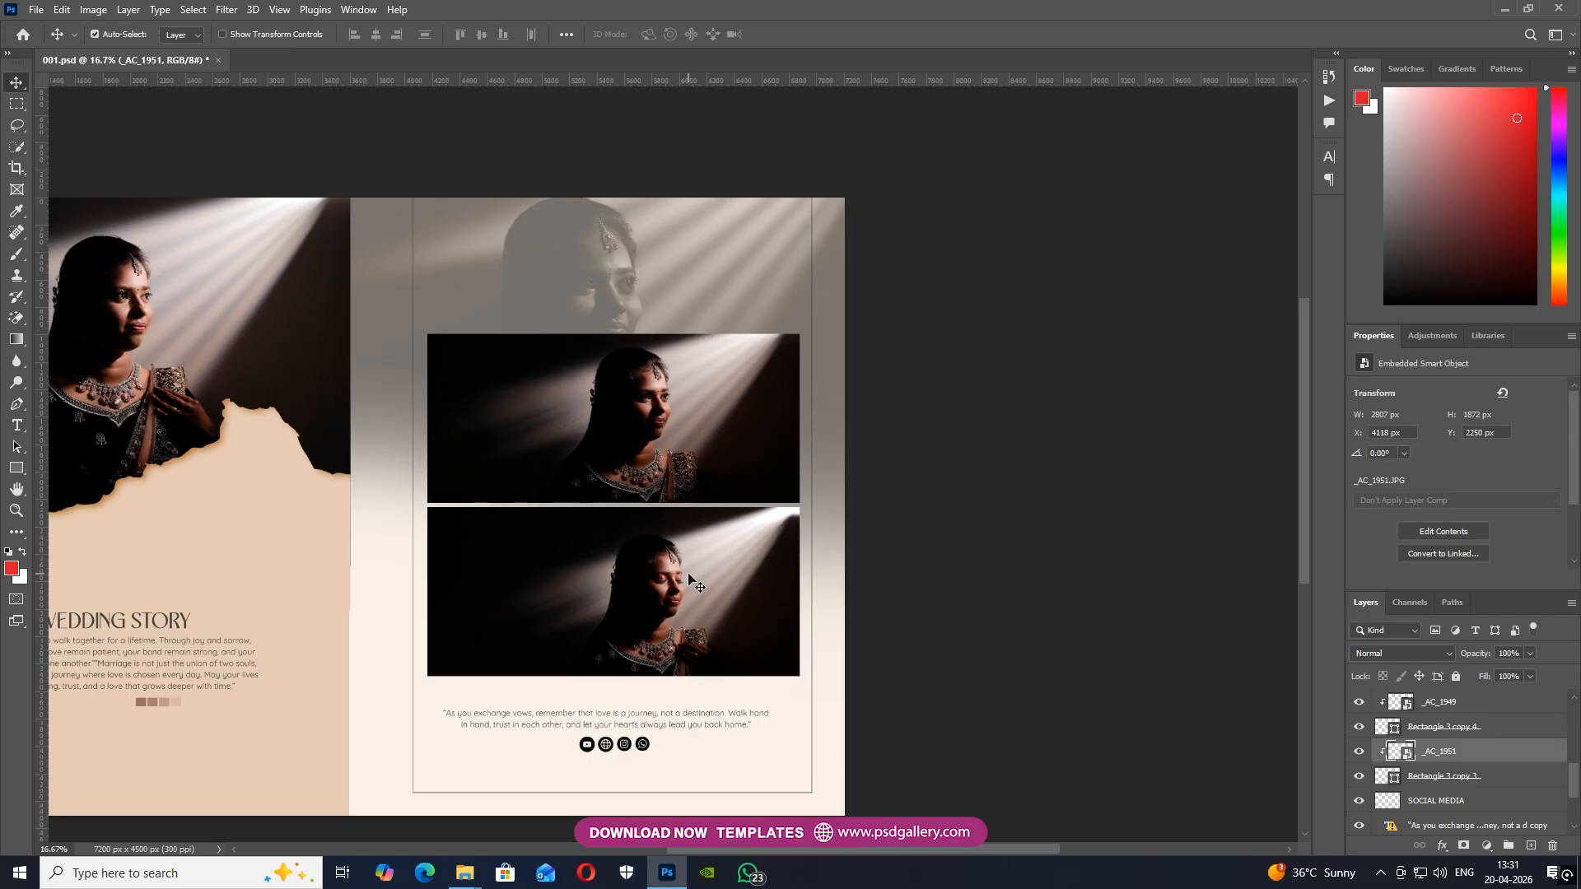
Enlarge the clipped _AC_1951 photo to about 14.25% and reposition it inside the lower frame
{"action": "key", "text": "ctrl+t"}
{"action": "left_click_drag", "start_coordinate": [421, 763], "coordinate": [349, 781]}
{"action": "left_click_drag", "start_coordinate": [544, 664], "coordinate": [537, 651]}
{"action": "key", "text": "Return"}
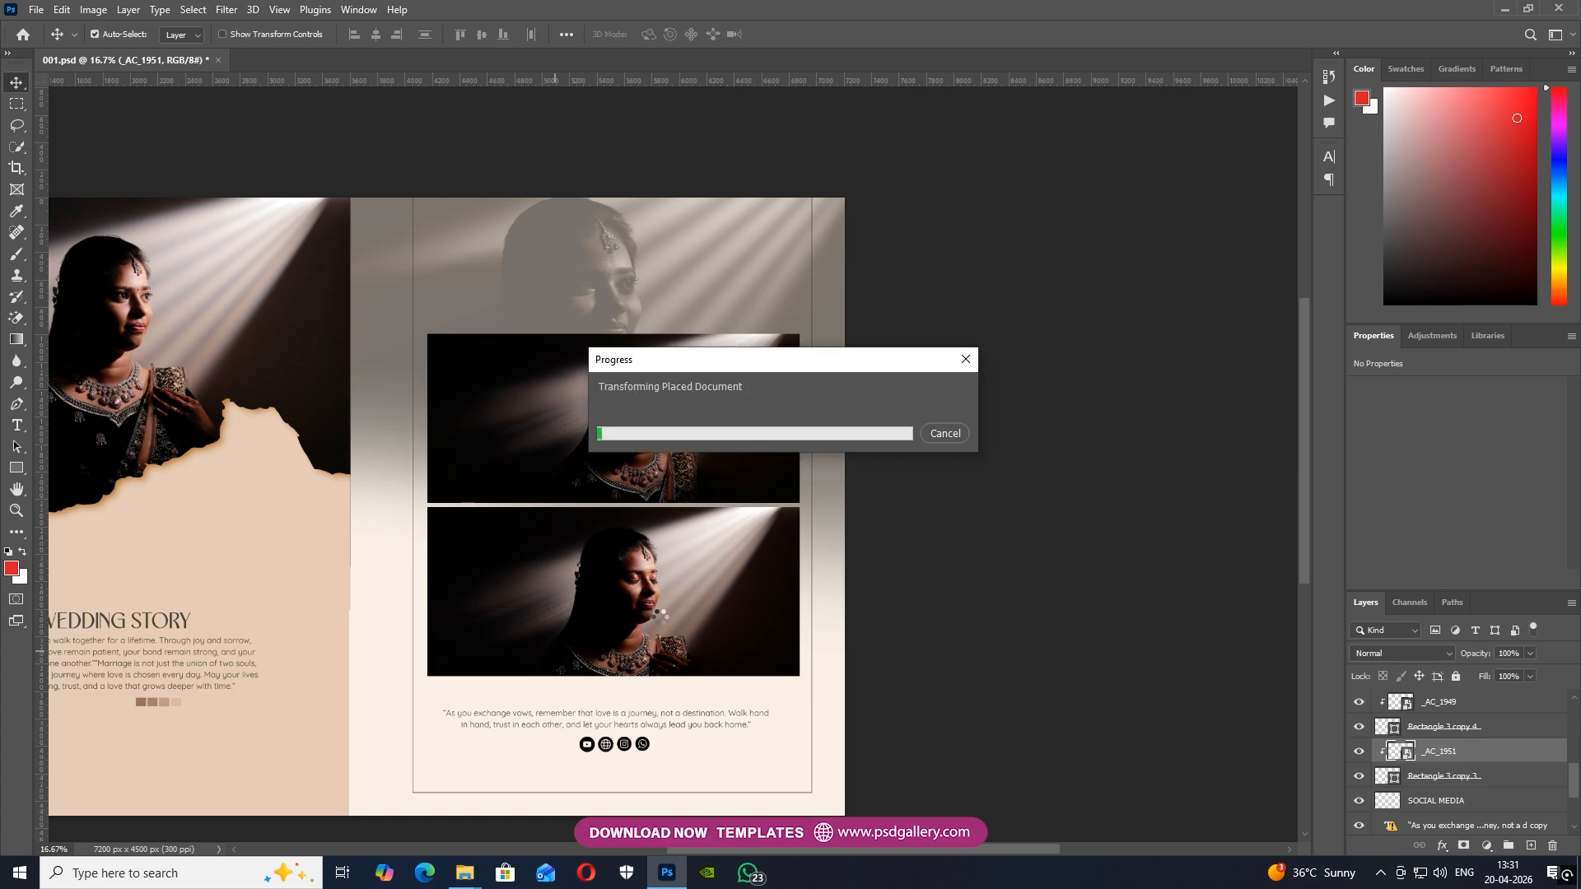
Reduce the _AC_1951 photo in the lower frame to about 12.89%
{"action": "right_click", "coordinate": [660, 616]}
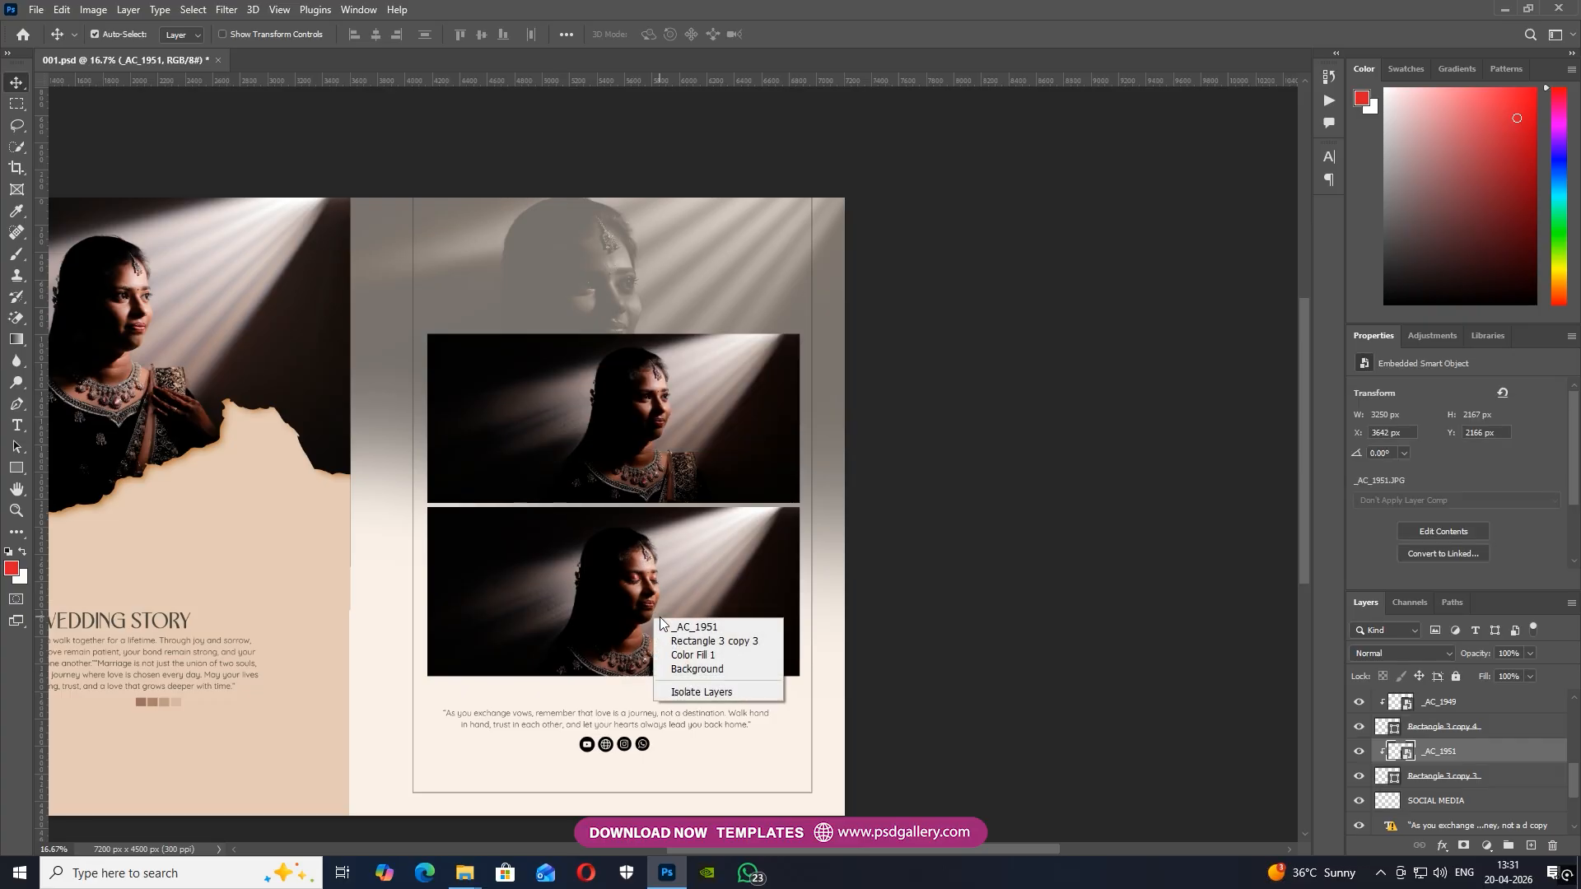
{"action": "left_click", "coordinate": [662, 628]}
{"action": "key", "text": "ctrl+t"}
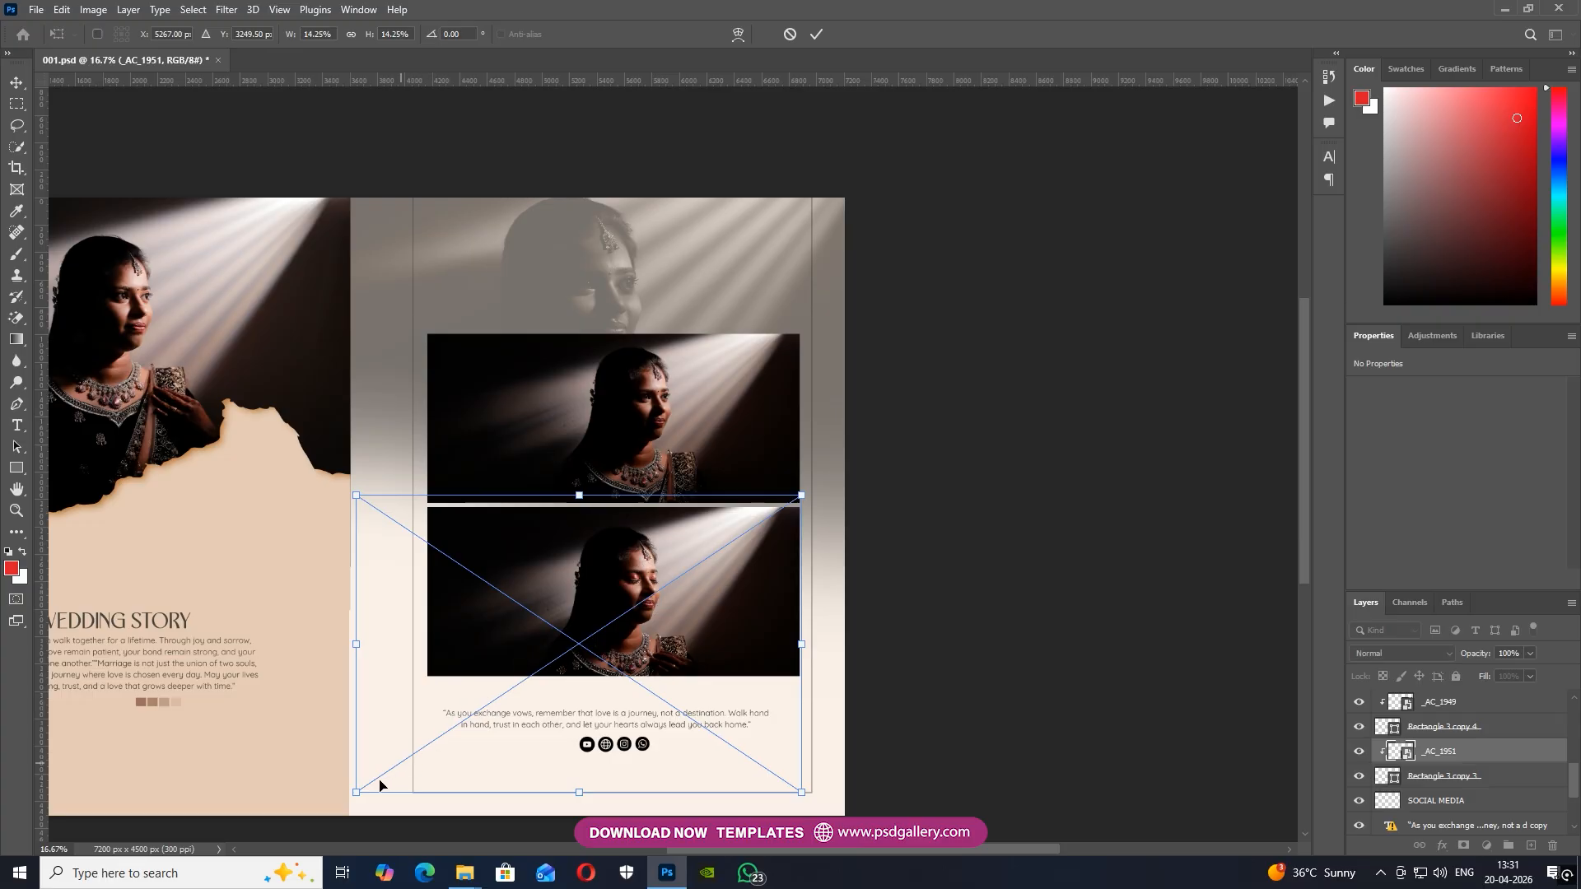
{"action": "left_click_drag", "start_coordinate": [353, 796], "coordinate": [380, 743]}
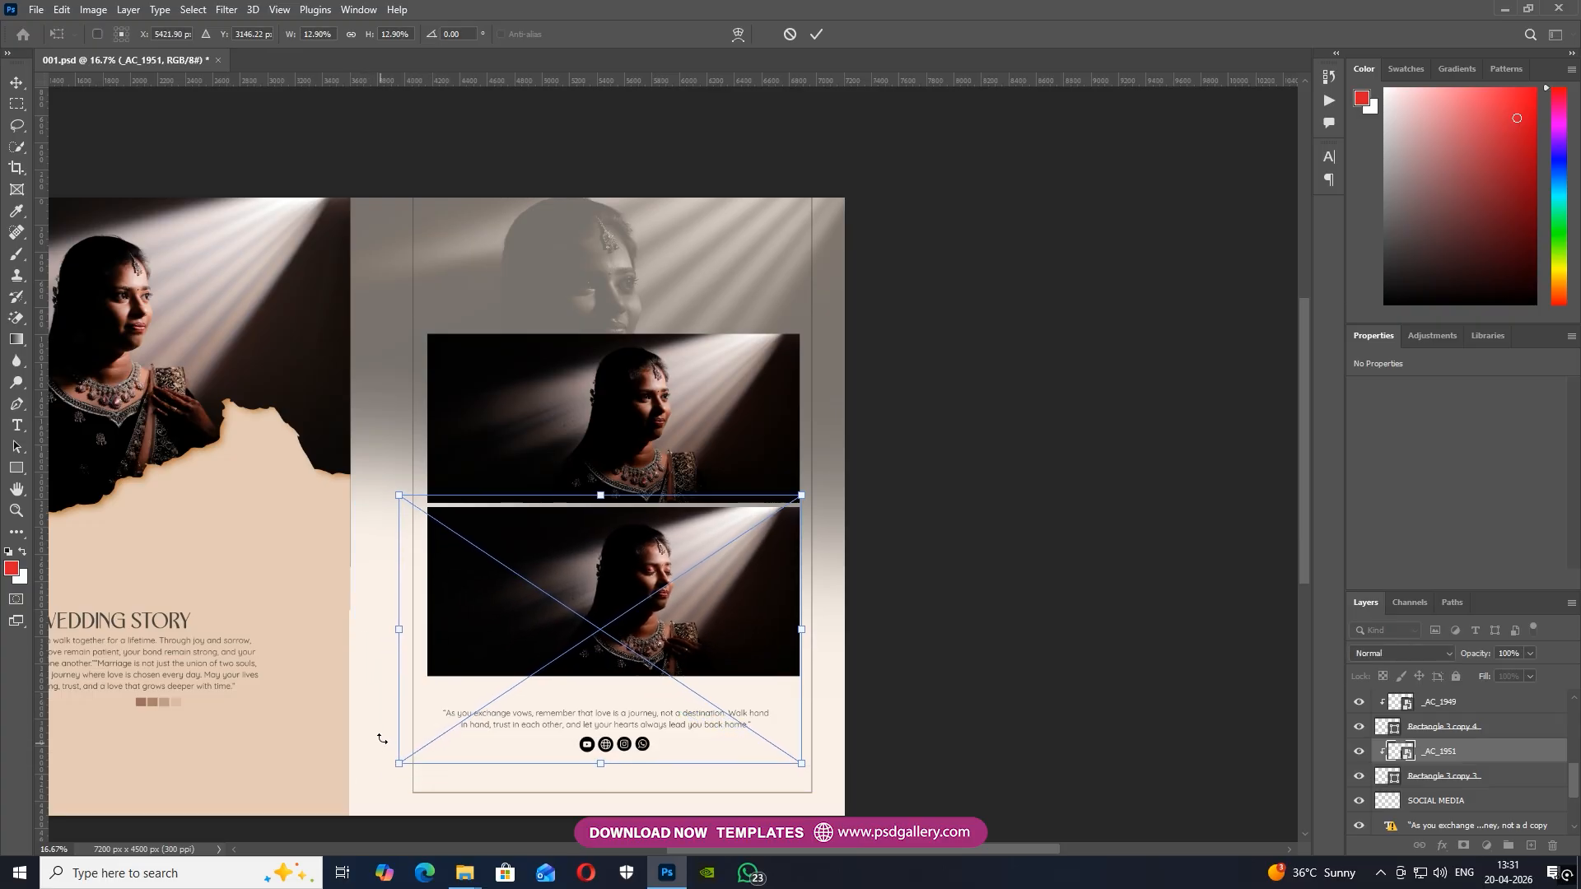
{"action": "key", "text": "Return"}
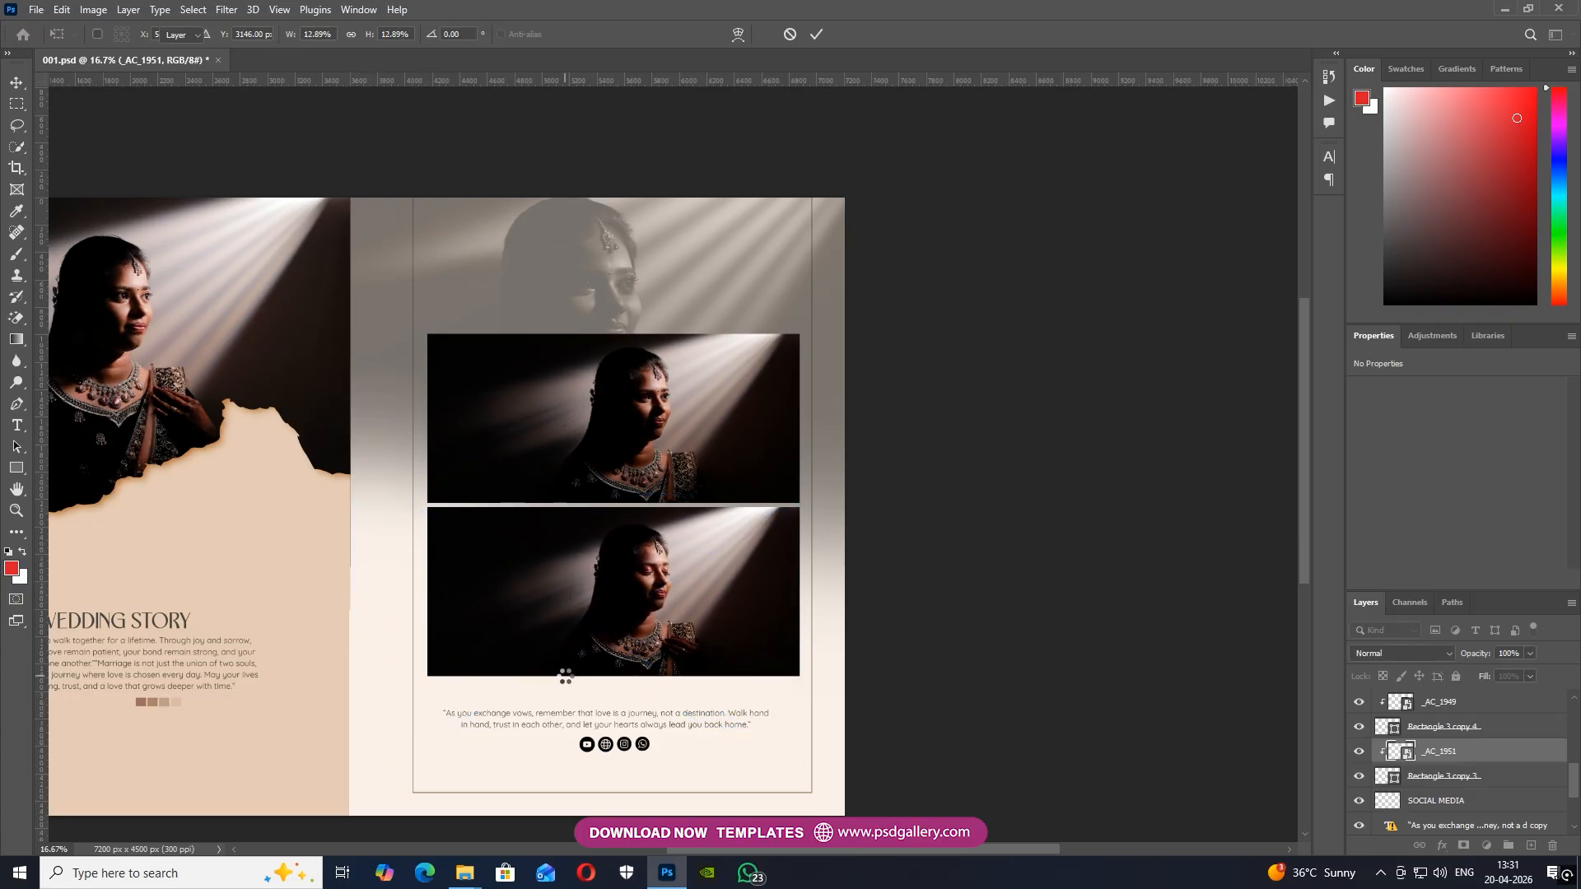
Nudge the clipped _AC_1951 photo slightly upward inside the lower frame and apply the transform
{"action": "key", "text": "Up"}
{"action": "key", "text": "Up"}
{"action": "key", "text": "Up"}
{"action": "key", "text": "Up"}
{"action": "key", "text": "Up"}
{"action": "key", "text": "Up"}
{"action": "key", "text": "Up"}
{"action": "key", "text": "Up"}
{"action": "key", "text": "Up"}
{"action": "key", "text": "Up"}
{"action": "key", "text": "Up"}
{"action": "key", "text": "Up"}
{"action": "key", "text": "Up"}
{"action": "key", "text": "Up"}
{"action": "key", "text": "Up"}
{"action": "key", "text": "Up"}
{"action": "key", "text": "Up"}
{"action": "key", "text": "Up"}
{"action": "key", "text": "Up"}
{"action": "key", "text": "Up"}
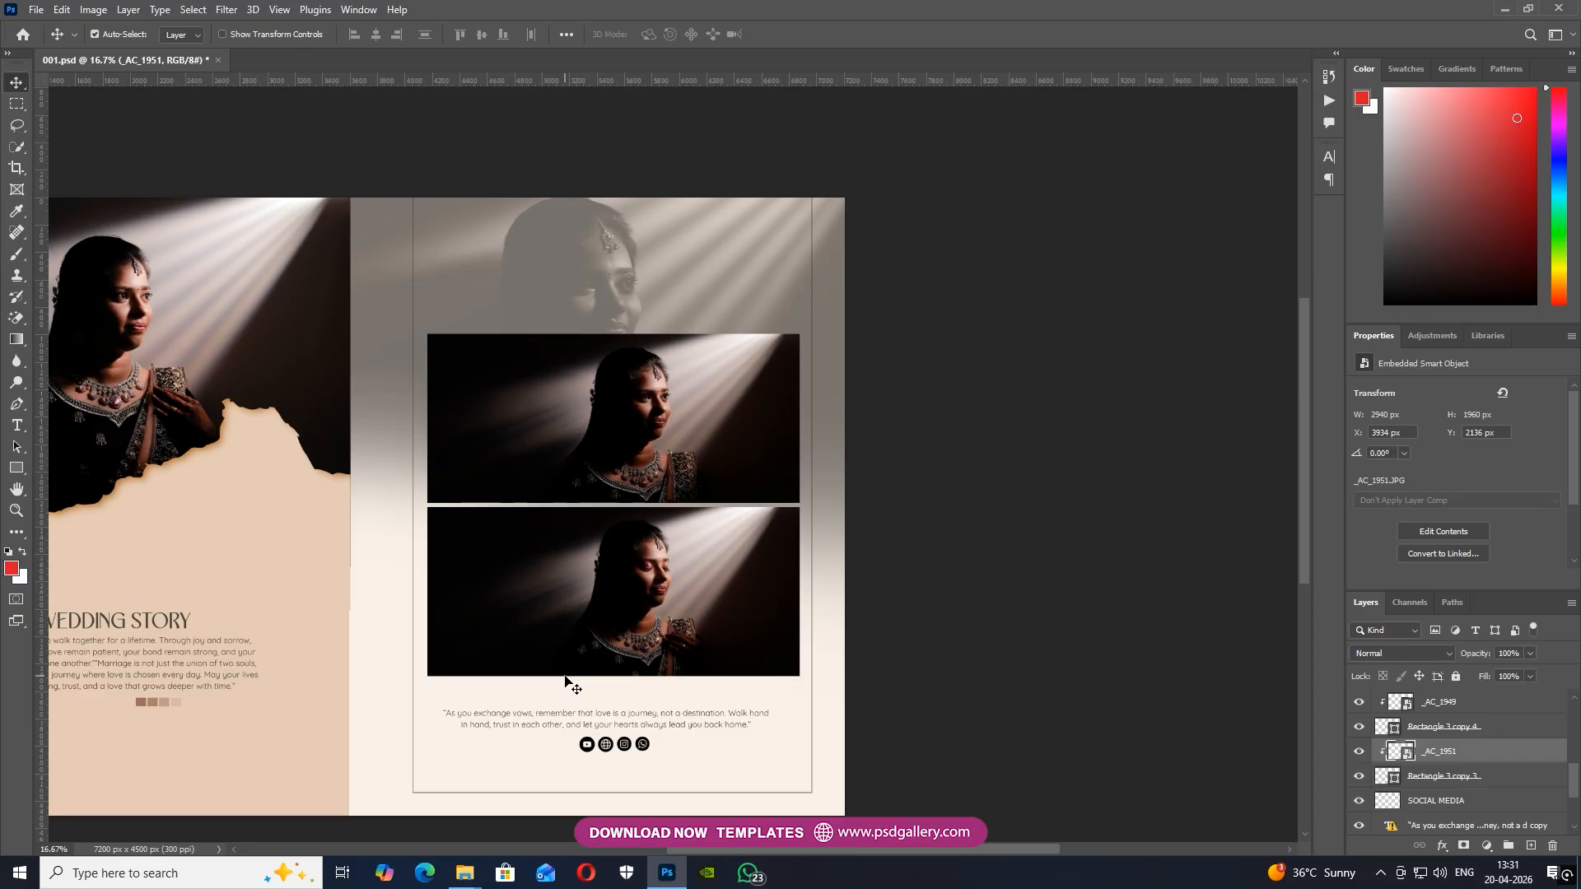
Select the _AC_1948 bride photo on the spread's left page and rasterize its layer
{"action": "key", "text": "ctrl+plus"}
{"action": "left_click_drag", "start_coordinate": [483, 642], "coordinate": [786, 607]}
{"action": "key", "text": "ctrl+minus"}
{"action": "key", "text": "ctrl+minus"}
{"action": "key", "text": "ctrl+plus"}
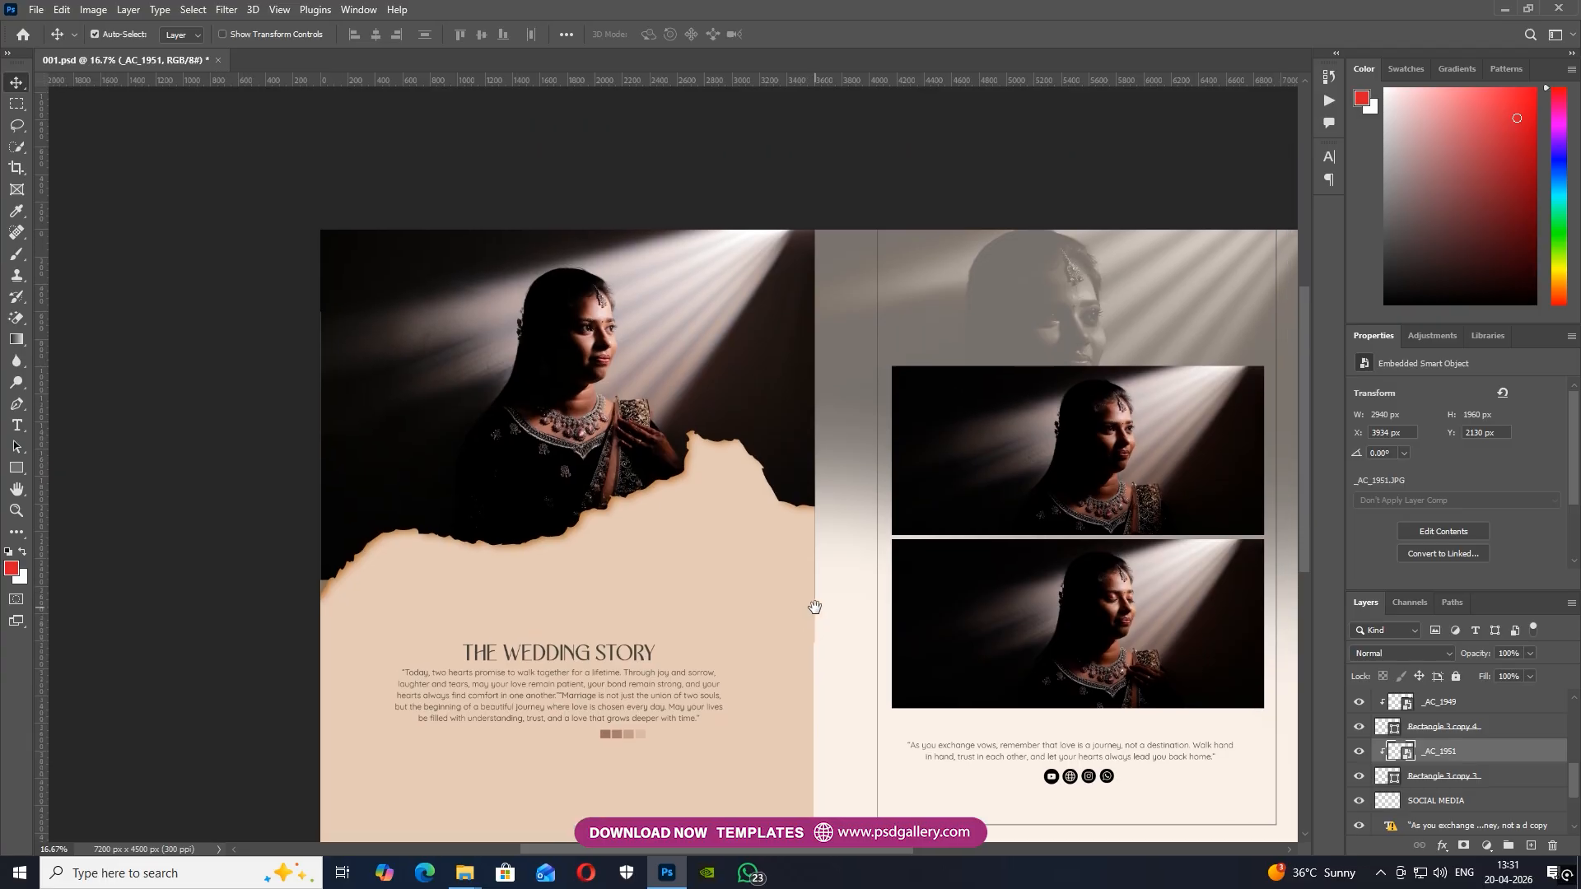
{"action": "left_click_drag", "start_coordinate": [814, 606], "coordinate": [805, 659]}
{"action": "left_click_drag", "start_coordinate": [711, 536], "coordinate": [730, 603]}
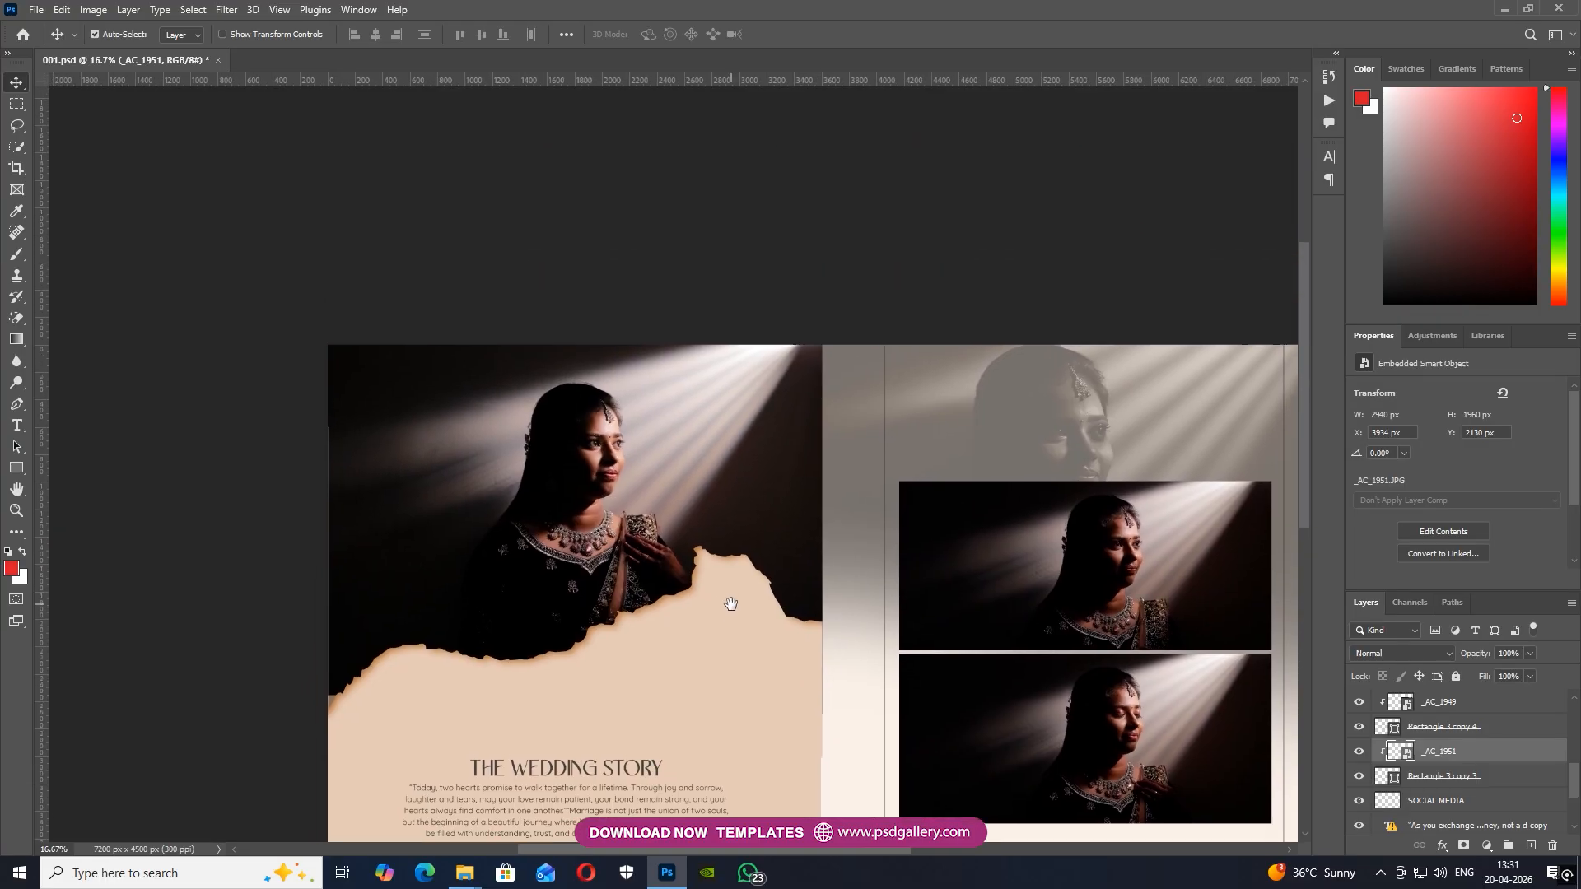
{"action": "key", "text": "ctrl+plus"}
{"action": "key", "text": "ctrl+plus"}
{"action": "right_click", "coordinate": [514, 435]}
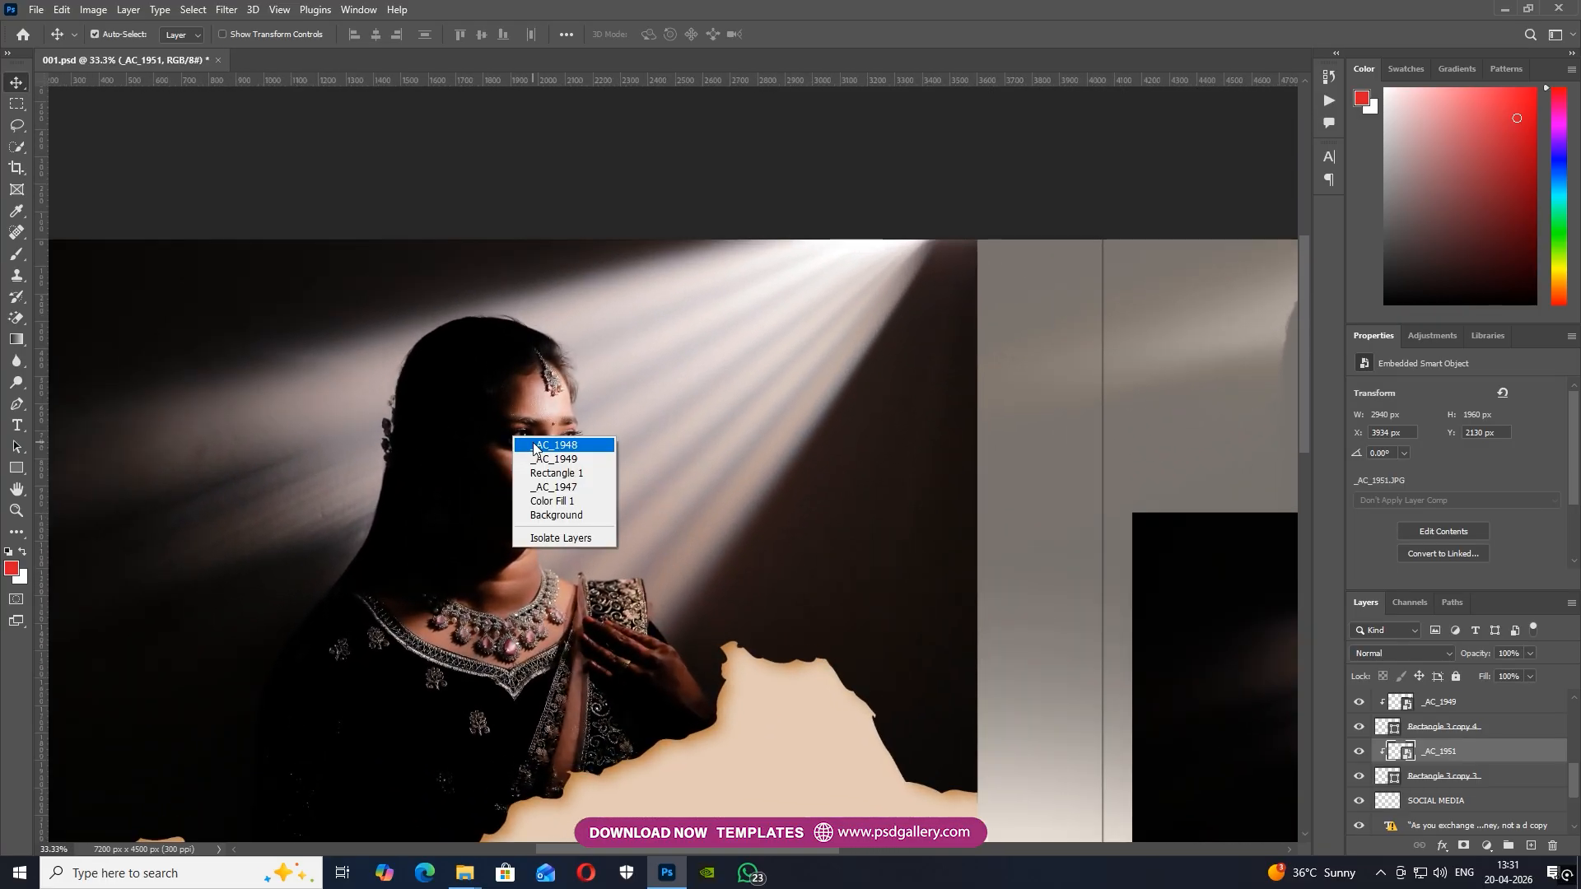
{"action": "left_click", "coordinate": [532, 444]}
{"action": "left_click_drag", "start_coordinate": [529, 438], "coordinate": [537, 460]}
{"action": "right_click", "coordinate": [1450, 703]}
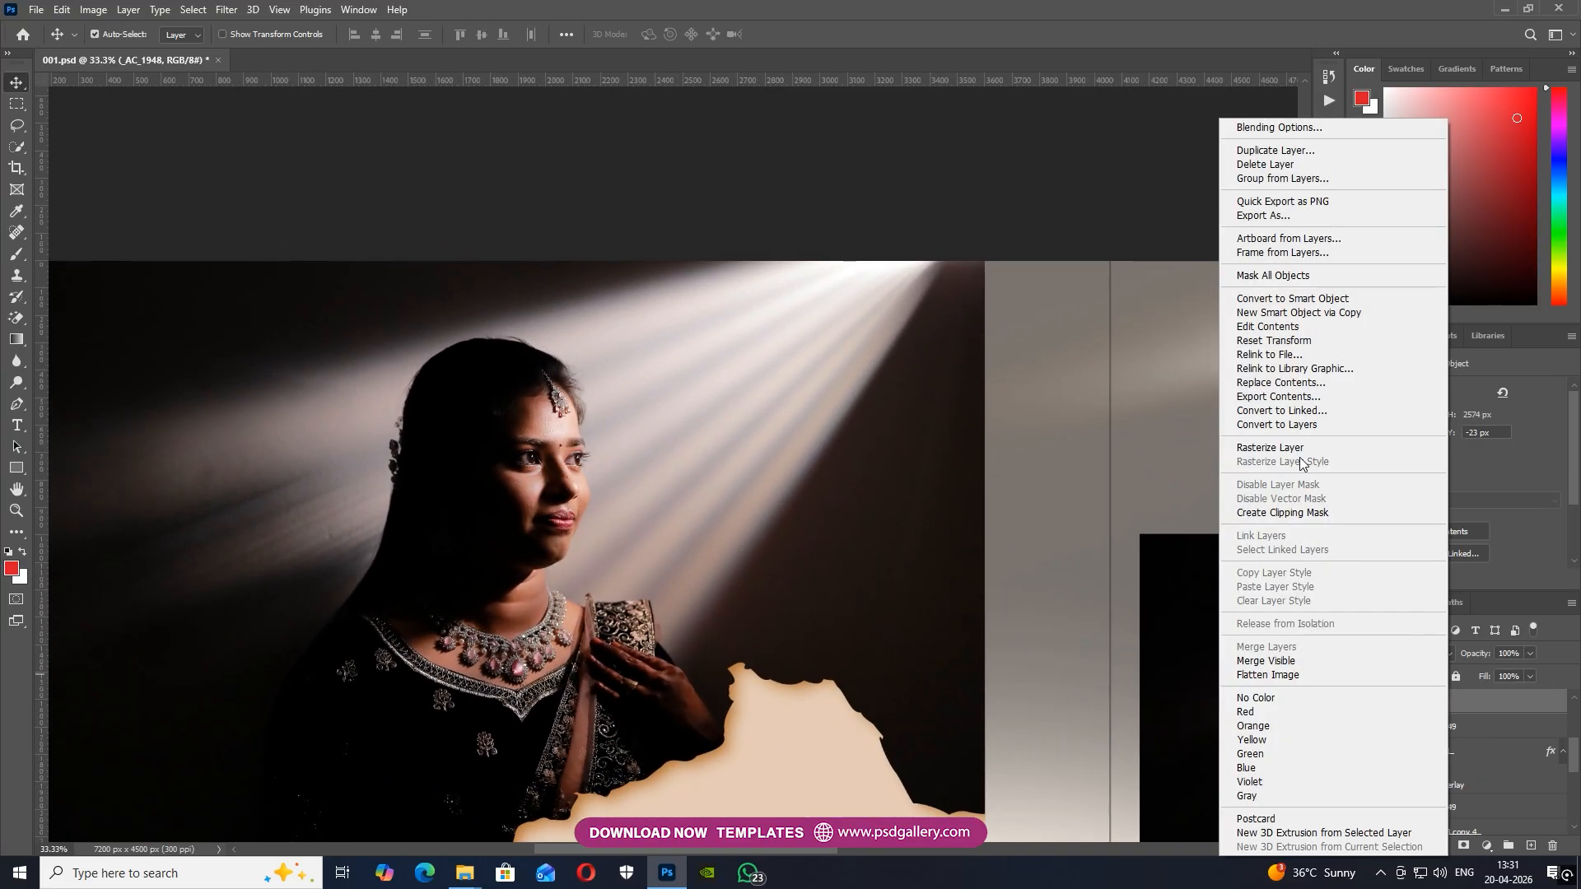
{"action": "left_click", "coordinate": [1292, 448]}
Heal the blemishes on the bride's face in _AC_1948 with the content-aware Spot Healing Brush at about 25 to 30 px
{"action": "key", "text": "ctrl+plus"}
{"action": "right_click", "coordinate": [519, 468]}
{"action": "left_click", "coordinate": [536, 471]}
{"action": "left_click_drag", "start_coordinate": [576, 452], "coordinate": [671, 424]}
{"action": "right_click", "coordinate": [646, 399]}
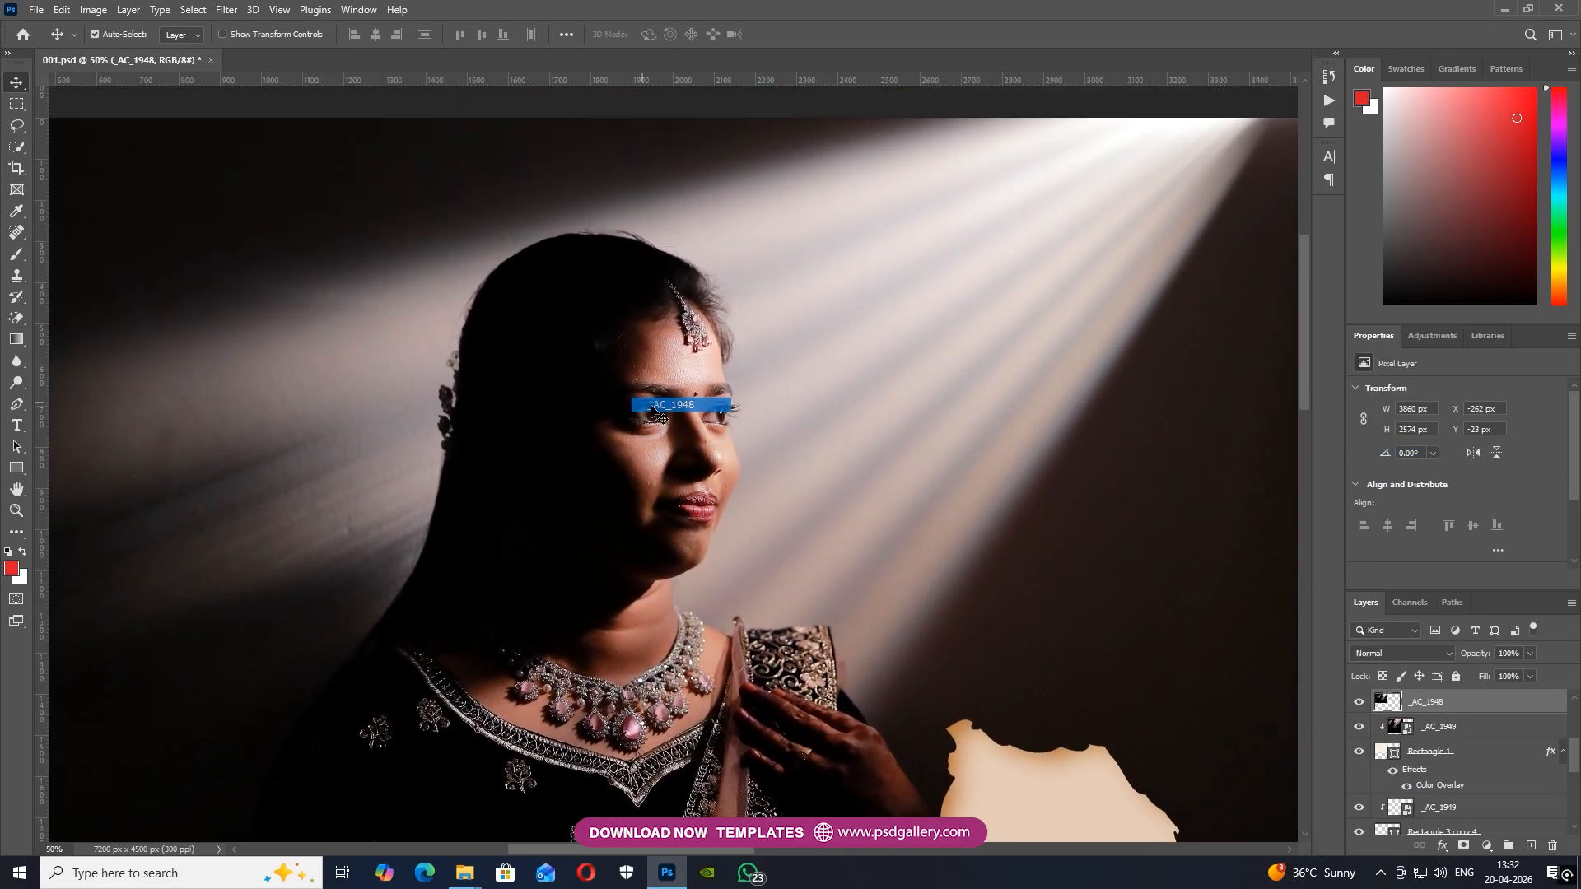
{"action": "left_click", "coordinate": [651, 407]}
{"action": "key", "text": "ctrl+plus"}
{"action": "key", "text": "ctrl+plus"}
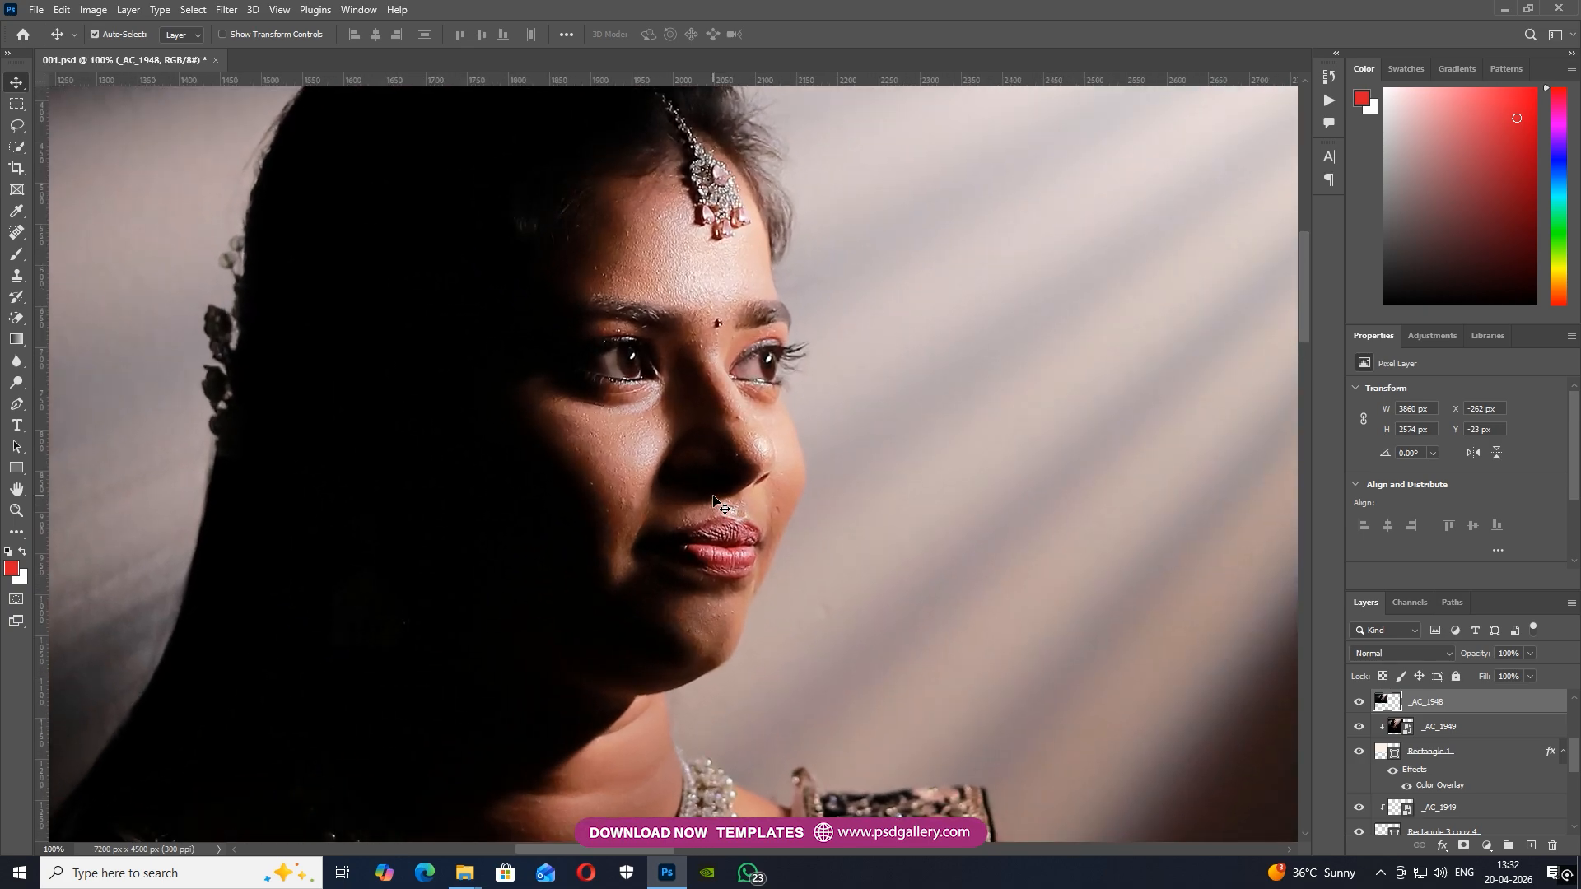
{"action": "key", "text": "j"}
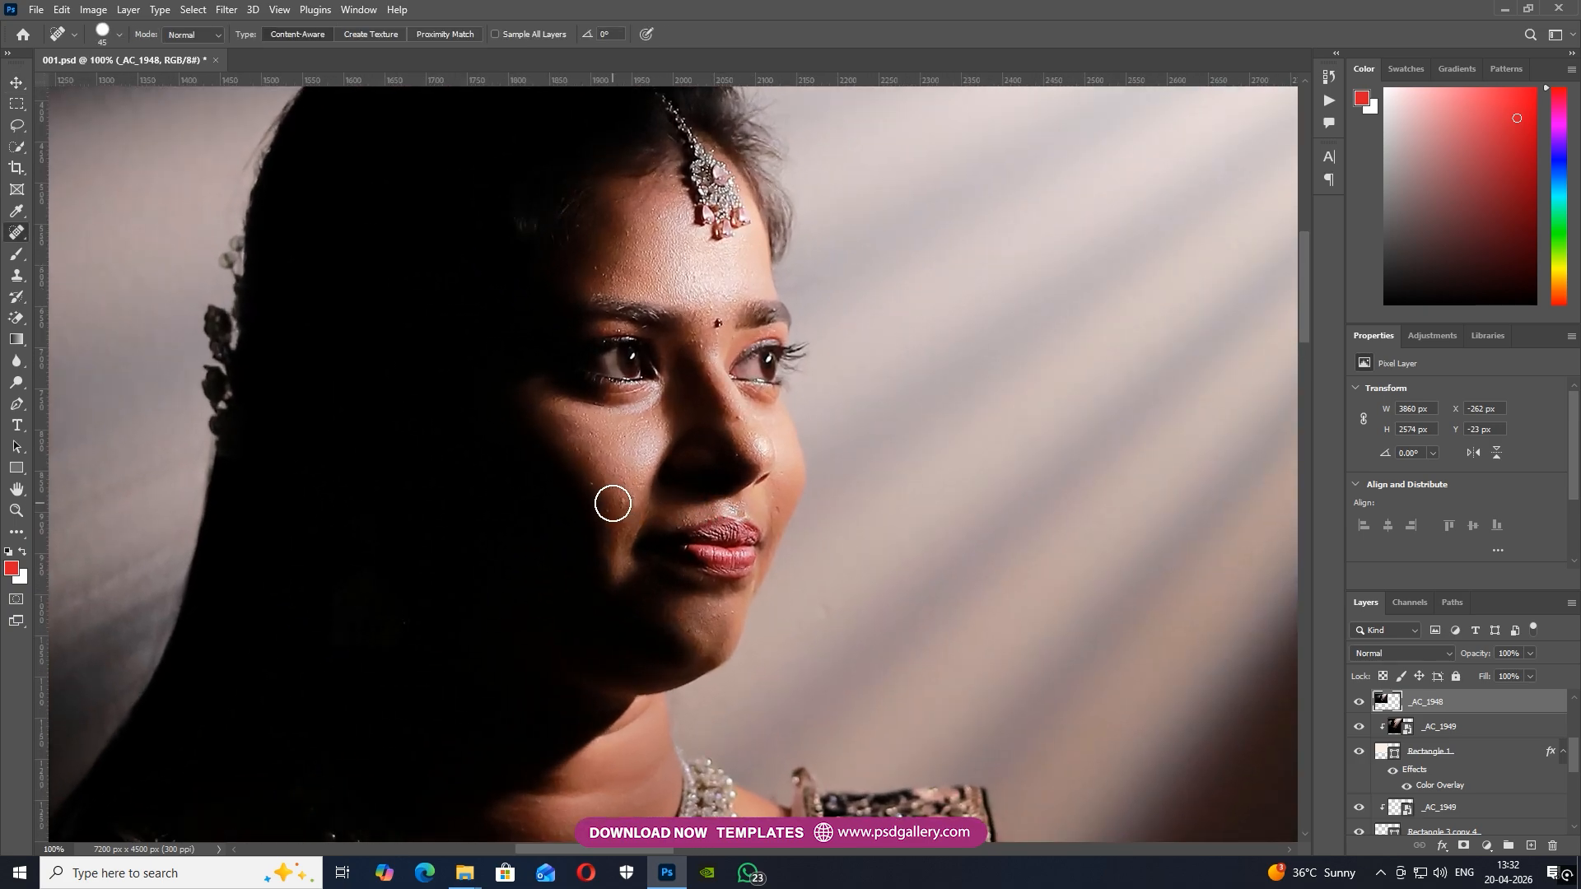
{"action": "key", "text": "bracketleft"}
{"action": "key", "text": "bracketleft"}
{"action": "key", "text": "bracketleft"}
{"action": "key", "text": "bracketright"}
{"action": "key", "text": "bracketright"}
{"action": "key", "text": "bracketright"}
{"action": "key", "text": "ctrl+minus"}
{"action": "scroll", "coordinate": [624, 285], "scroll_direction": "down", "scroll_amount": 1}
{"action": "key", "text": "ctrl+plus"}
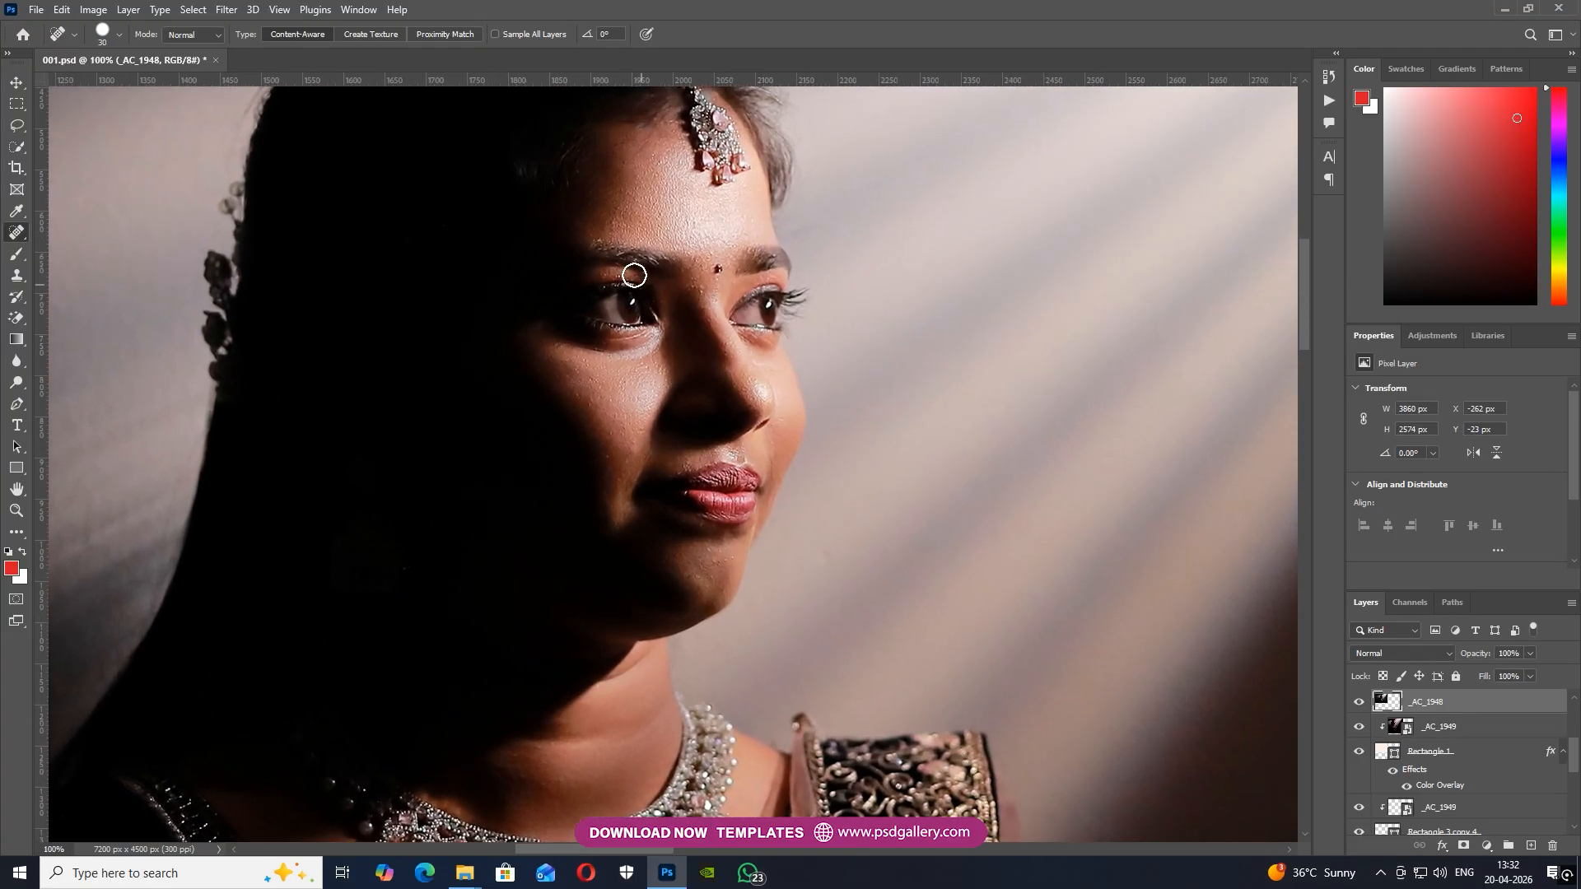
{"action": "key", "text": "bracketright"}
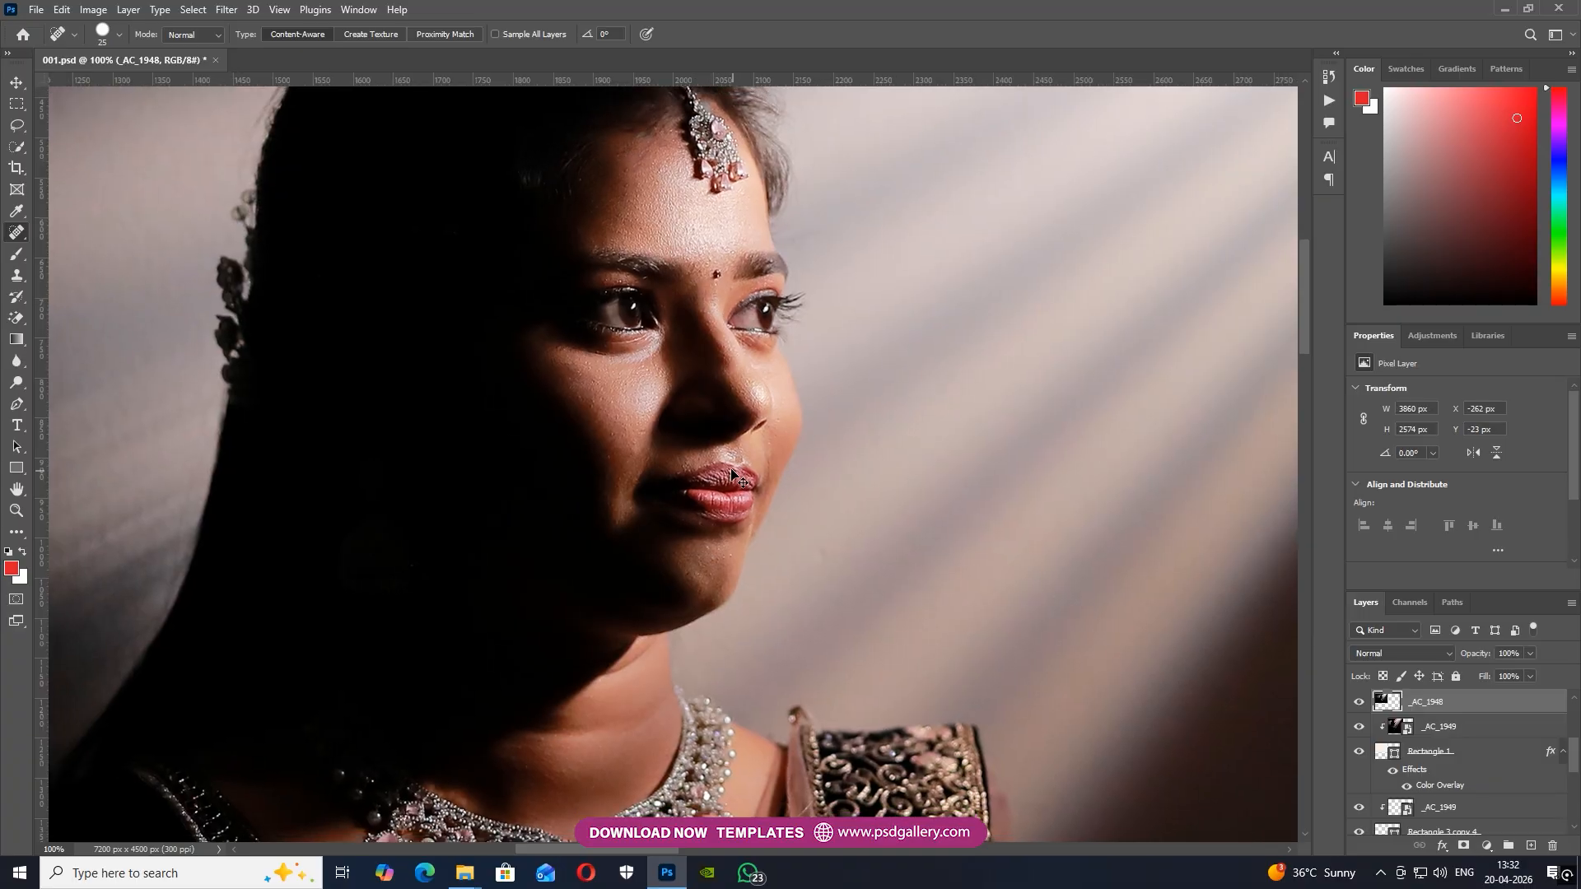
Run the Skin Retouching action on the _AC_1948 layer
{"action": "key", "text": "ctrl+minus"}
{"action": "key", "text": "v"}
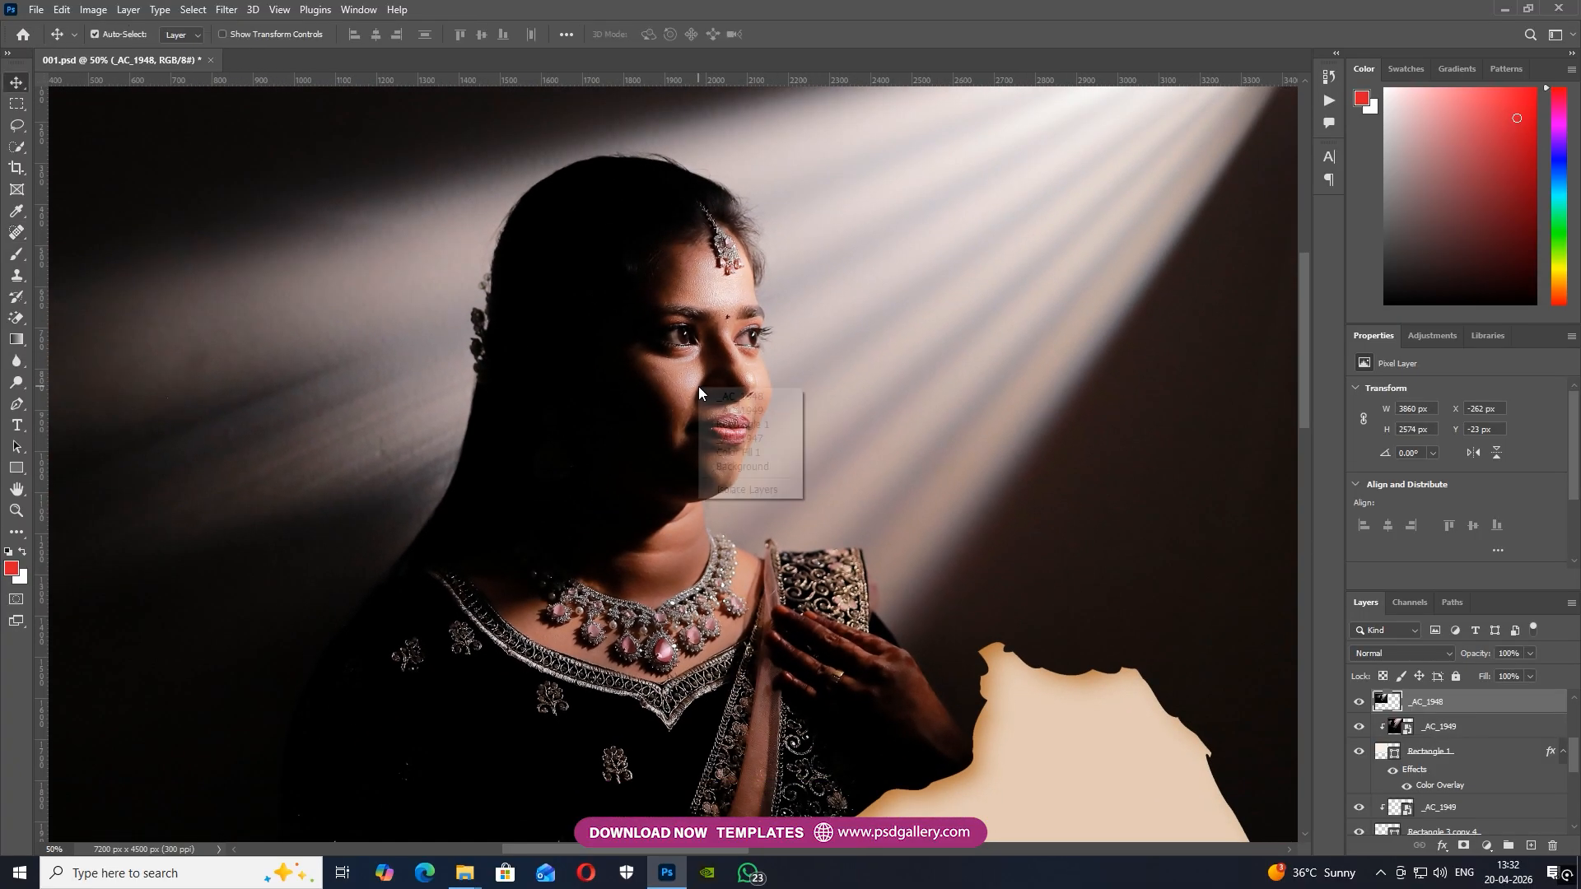
{"action": "key", "text": "ctrl+minus"}
{"action": "key", "text": "ctrl+minus"}
{"action": "left_click_drag", "start_coordinate": [764, 410], "coordinate": [719, 418]}
{"action": "key", "text": "ctrl+plus"}
{"action": "right_click", "coordinate": [636, 359]}
{"action": "left_click", "coordinate": [657, 368]}
{"action": "left_click", "coordinate": [356, 10]}
{"action": "left_click", "coordinate": [387, 121]}
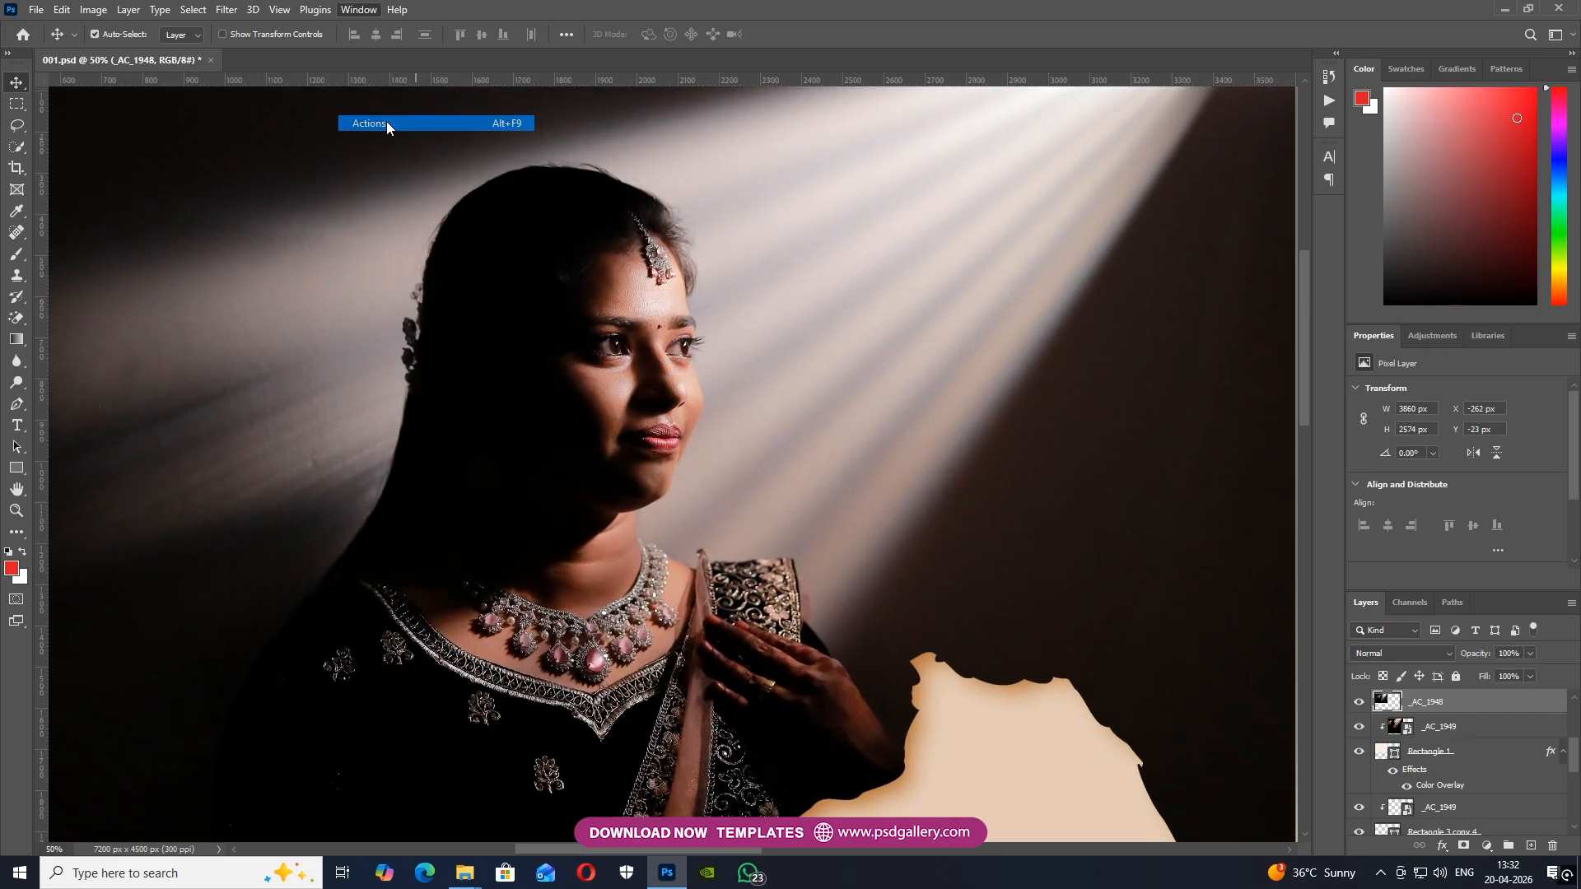
{"action": "left_click", "coordinate": [1207, 347]}
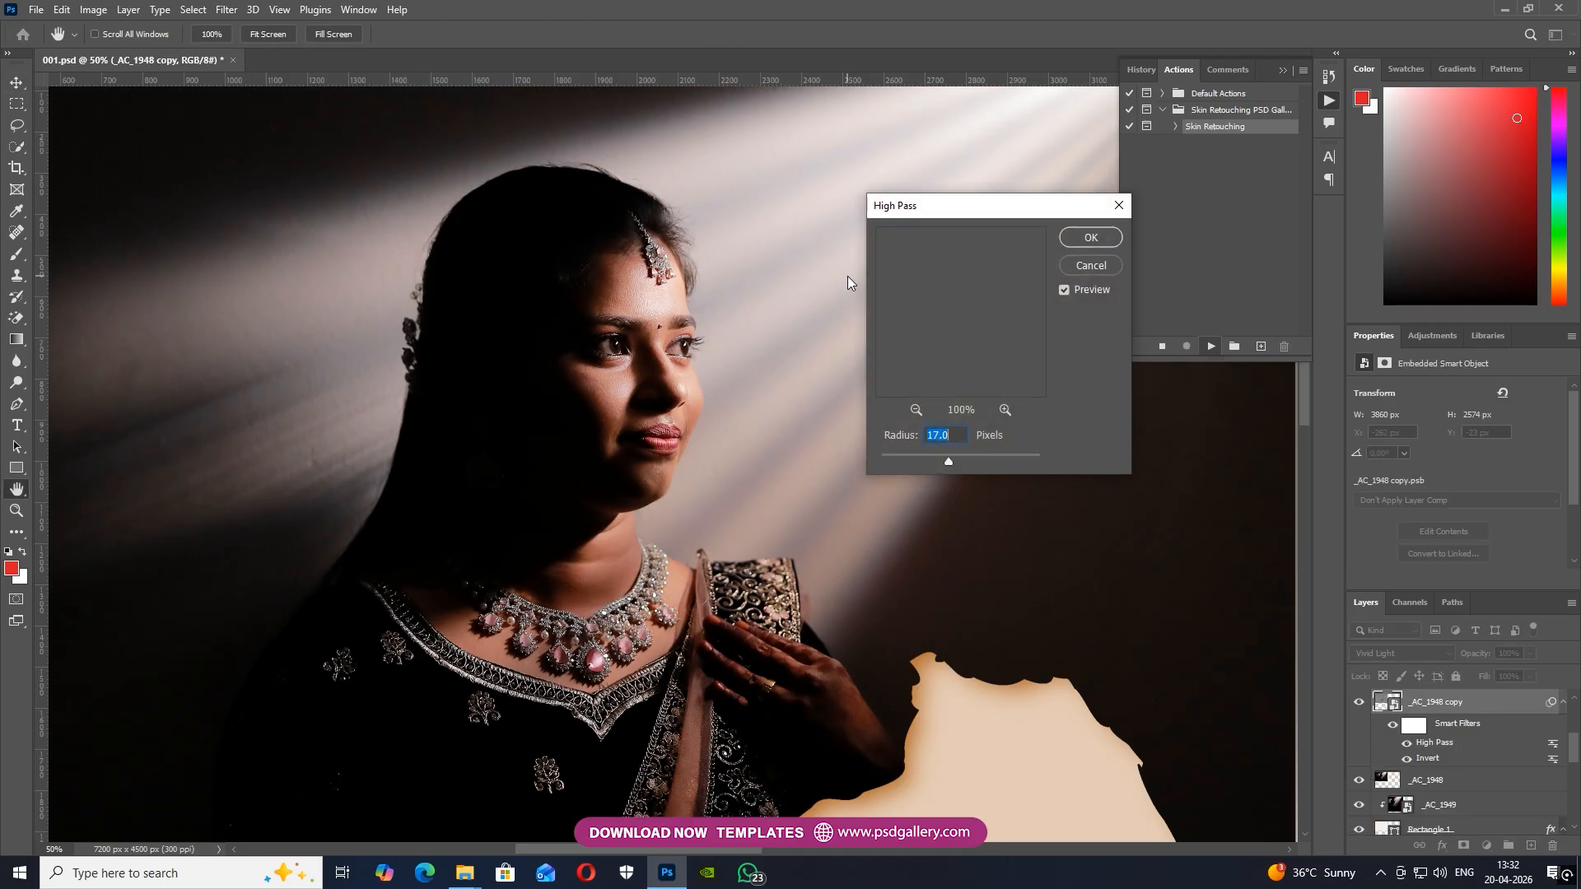
Lower the High Pass radius and the Gaussian Blur radius requested by the retouching action and accept both filters
{"action": "left_click", "coordinate": [906, 458]}
{"action": "left_click", "coordinate": [918, 460]}
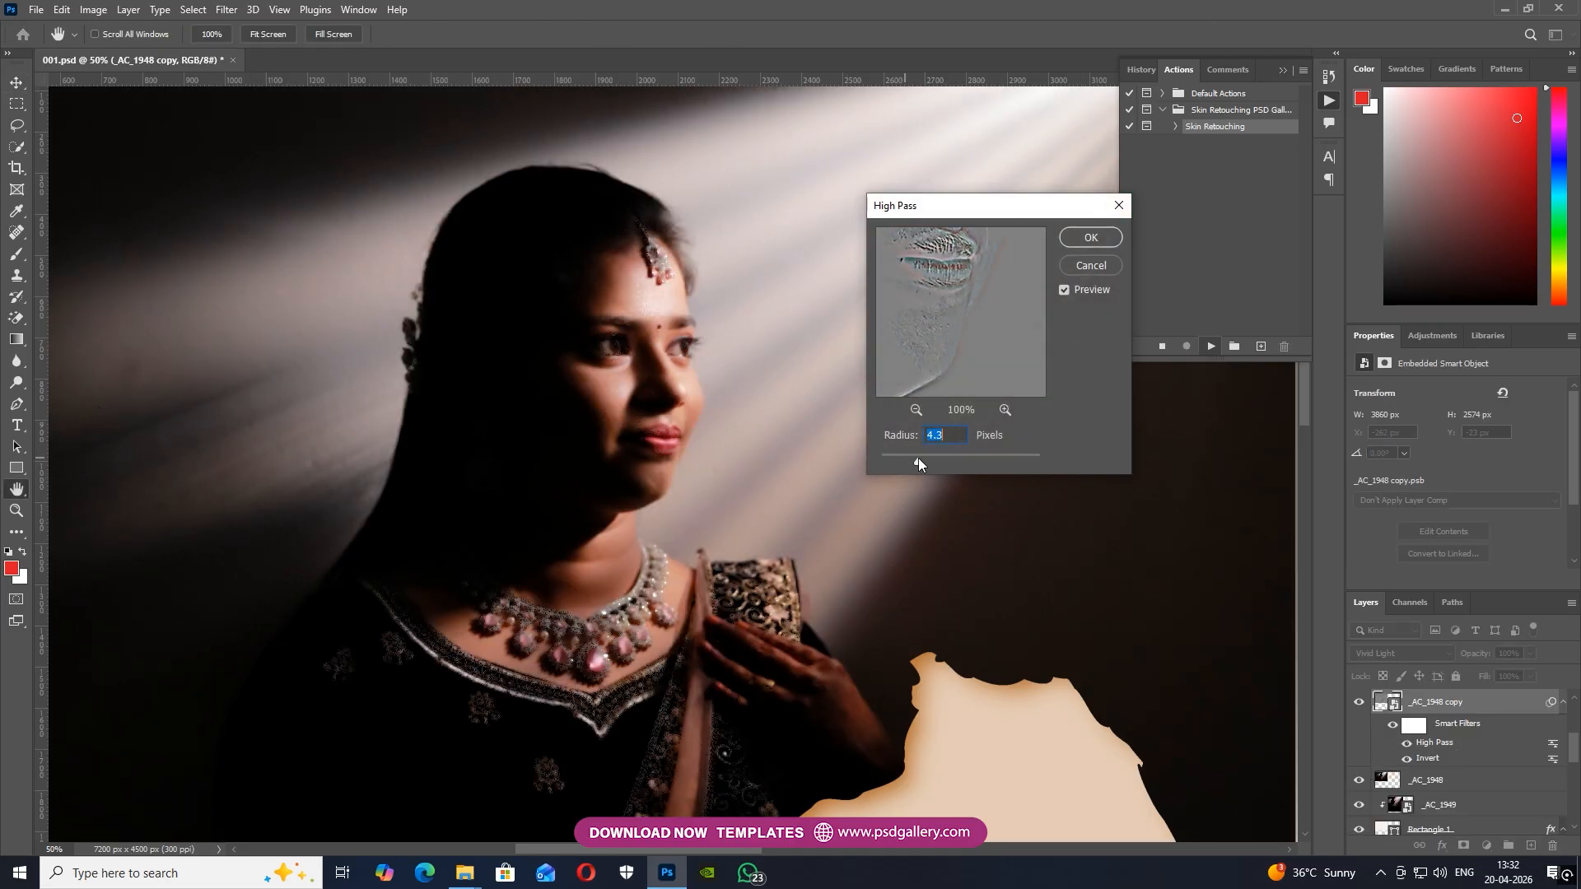
{"action": "left_click", "coordinate": [929, 458]}
{"action": "left_click", "coordinate": [1087, 240]}
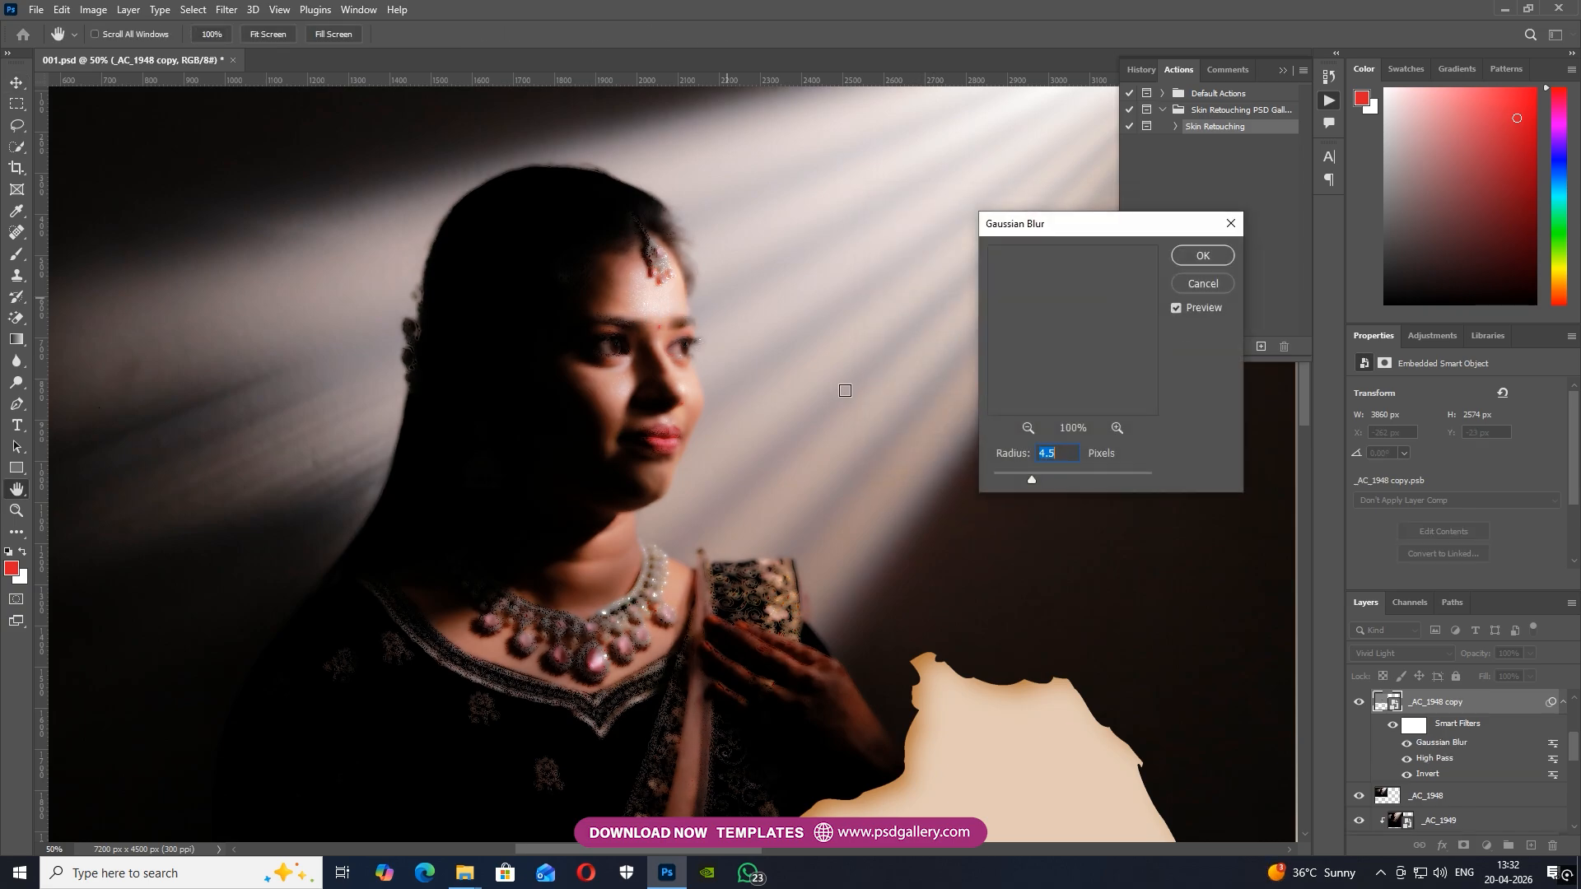
{"action": "left_click", "coordinate": [1016, 475]}
{"action": "left_click", "coordinate": [1200, 257]}
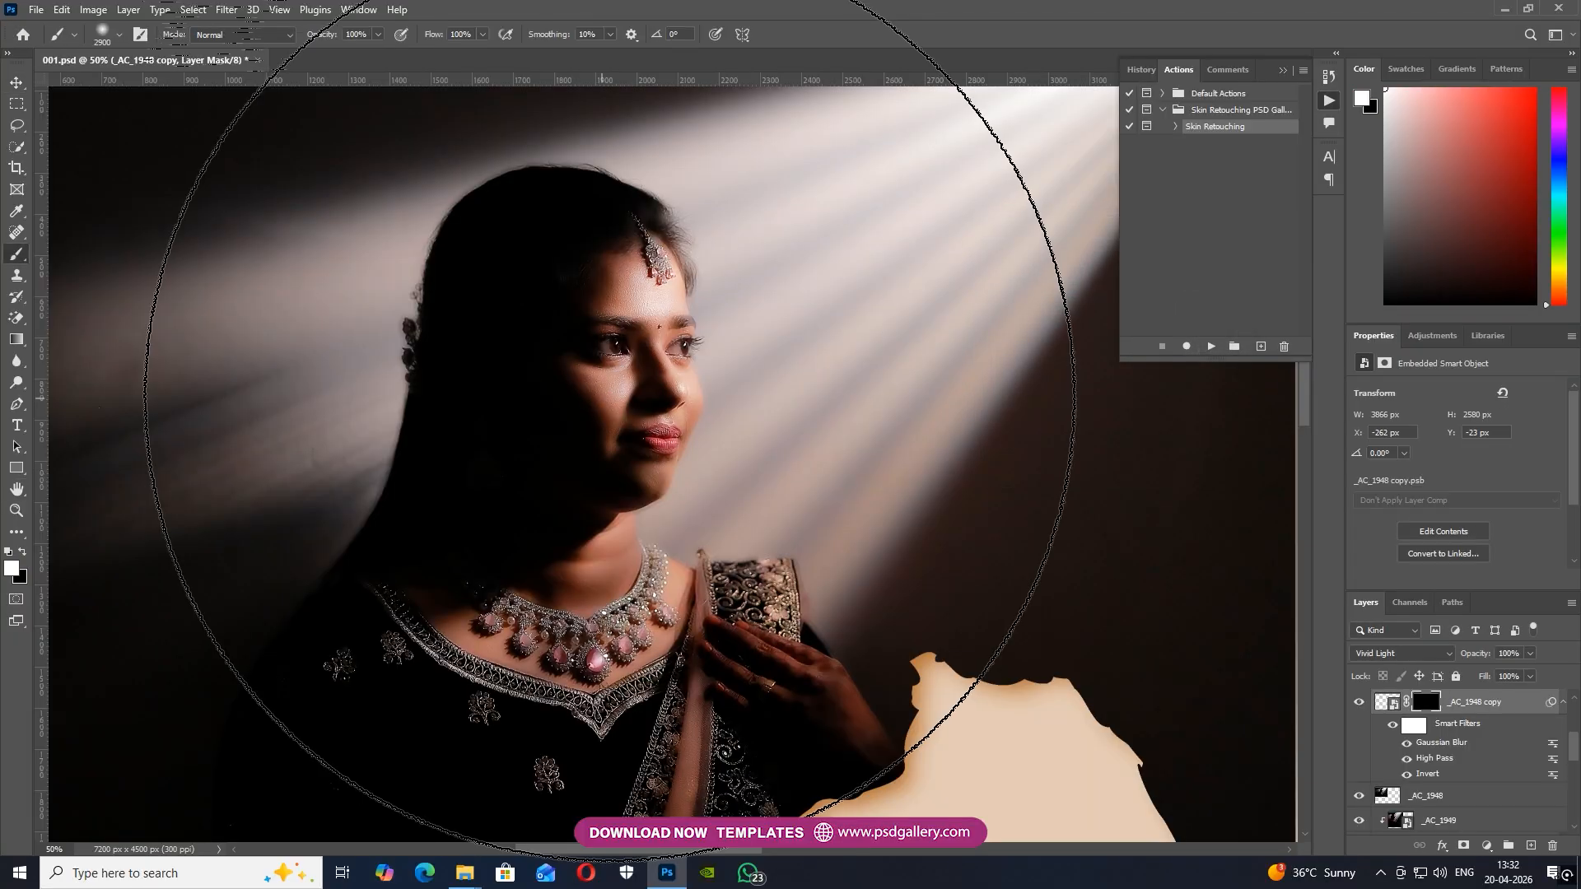
Paint white on the _AC_1948 copy layer mask over the bride's facial skin, using a soft brush of about 60 to 200 px
{"action": "key", "text": "bracketleft"}
{"action": "key", "text": "bracketleft"}
{"action": "key", "text": "bracketleft"}
{"action": "key", "text": "bracketleft"}
{"action": "key", "text": "bracketleft"}
{"action": "key", "text": "bracketleft"}
{"action": "key", "text": "bracketleft"}
{"action": "key", "text": "bracketleft"}
{"action": "key", "text": "bracketleft"}
{"action": "key", "text": "bracketleft"}
{"action": "key", "text": "bracketleft"}
{"action": "key", "text": "bracketleft"}
{"action": "key", "text": "bracketleft"}
{"action": "key", "text": "bracketleft"}
{"action": "key", "text": "bracketleft"}
{"action": "key", "text": "bracketleft"}
{"action": "key", "text": "bracketleft"}
{"action": "key", "text": "bracketleft"}
{"action": "key", "text": "bracketleft"}
{"action": "key", "text": "bracketleft"}
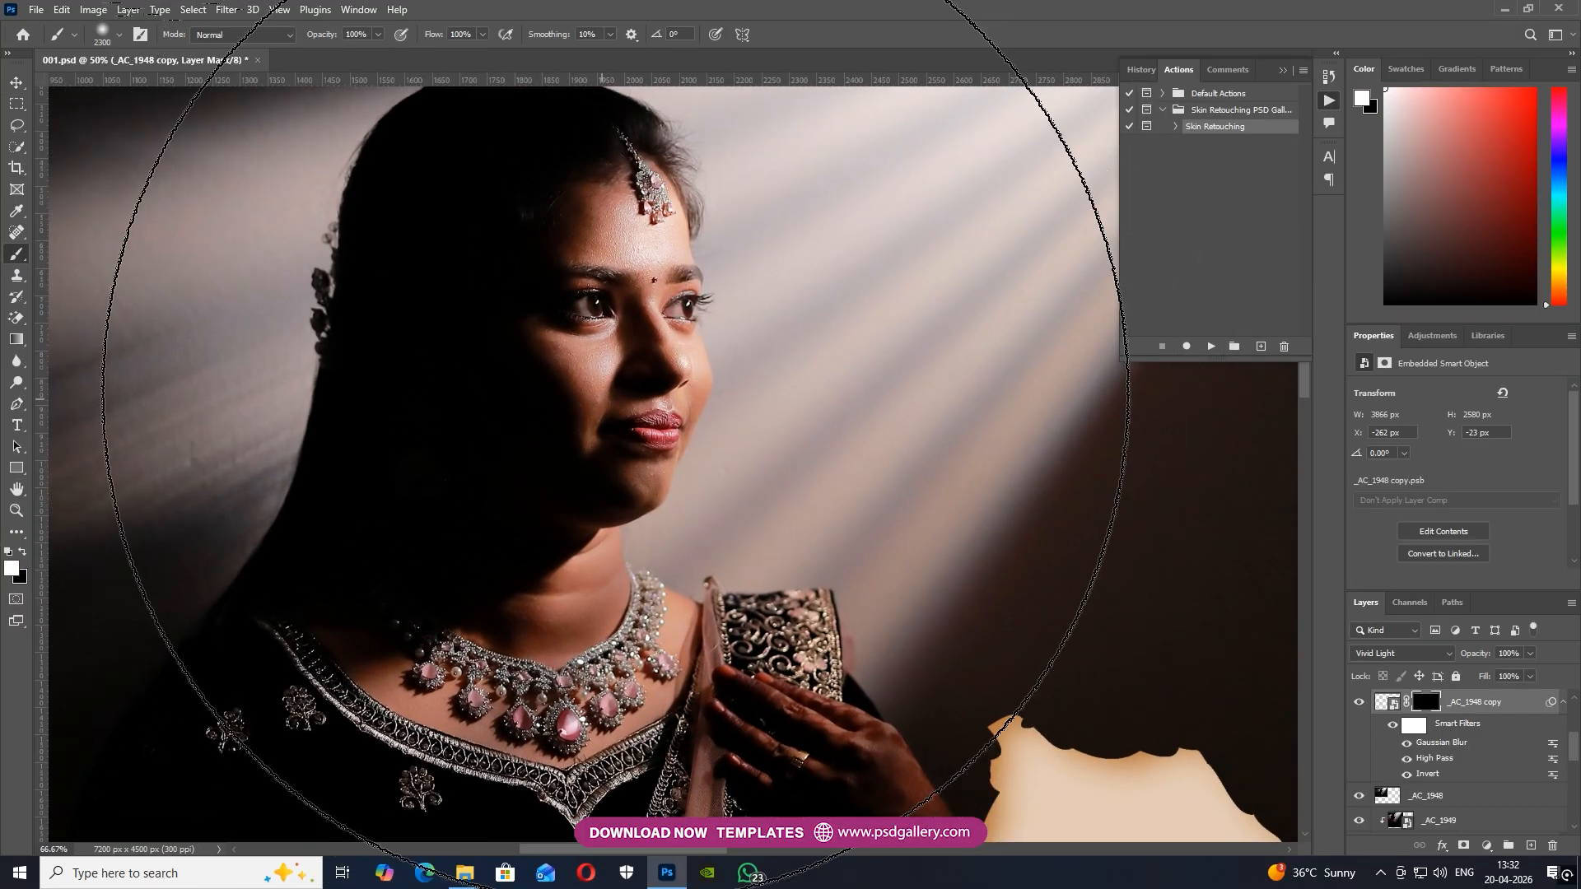
{"action": "key", "text": "bracketleft"}
{"action": "key", "text": "bracketleft"}
{"action": "key", "text": "bracketleft"}
{"action": "key", "text": "bracketleft"}
{"action": "key", "text": "bracketleft"}
{"action": "key", "text": "bracketleft"}
{"action": "key", "text": "bracketleft"}
{"action": "key", "text": "bracketleft"}
{"action": "key", "text": "bracketleft"}
{"action": "key", "text": "bracketleft"}
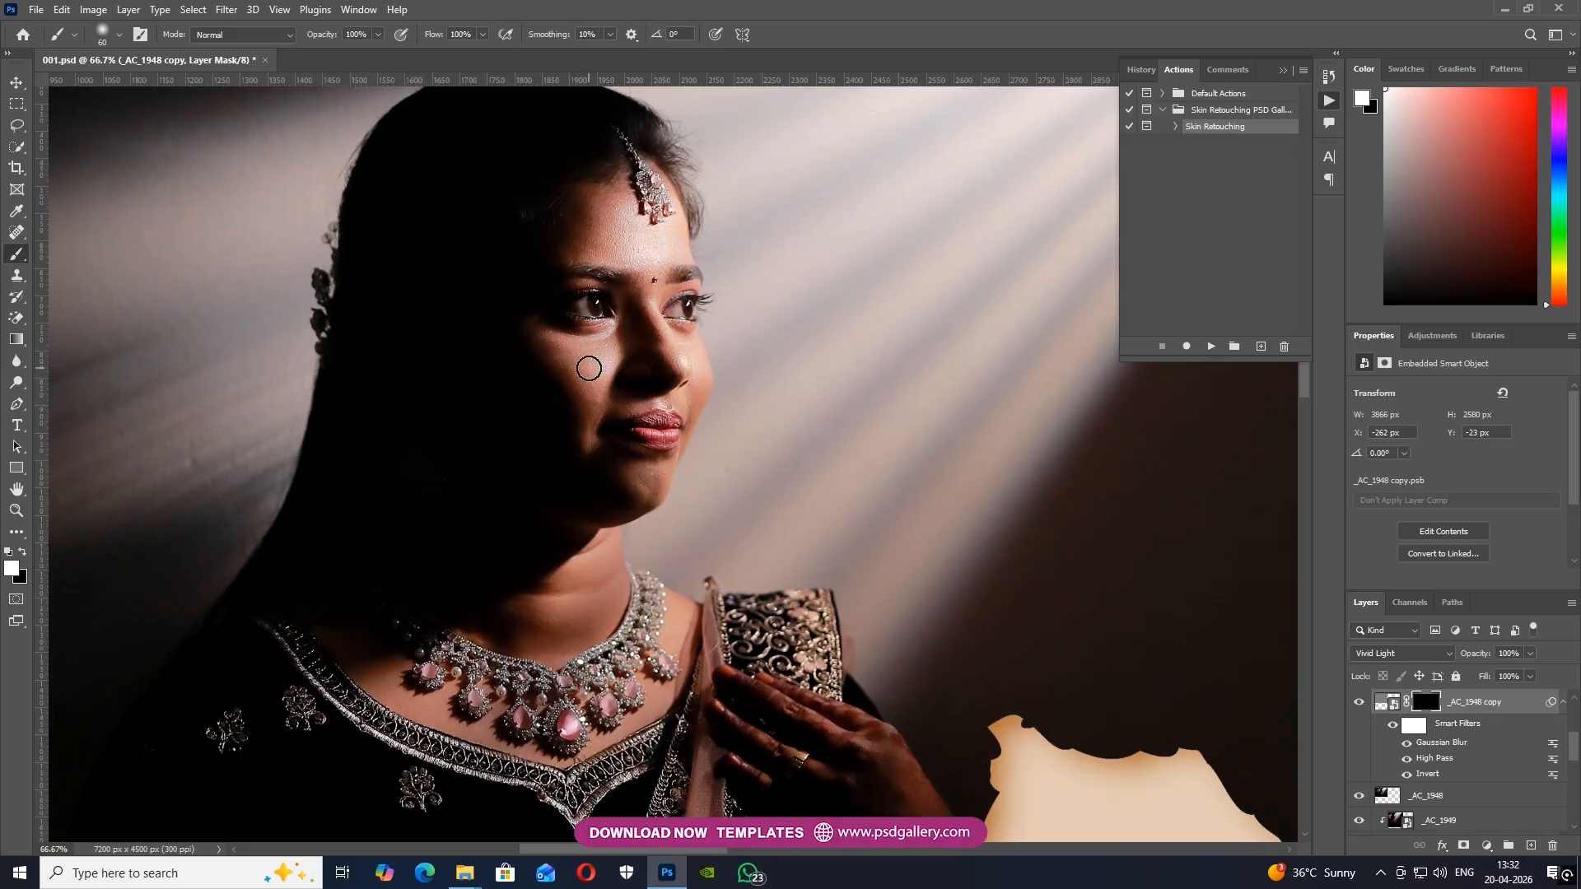
{"action": "key", "text": "ctrl+plus"}
{"action": "left_click_drag", "start_coordinate": [550, 330], "coordinate": [605, 432]}
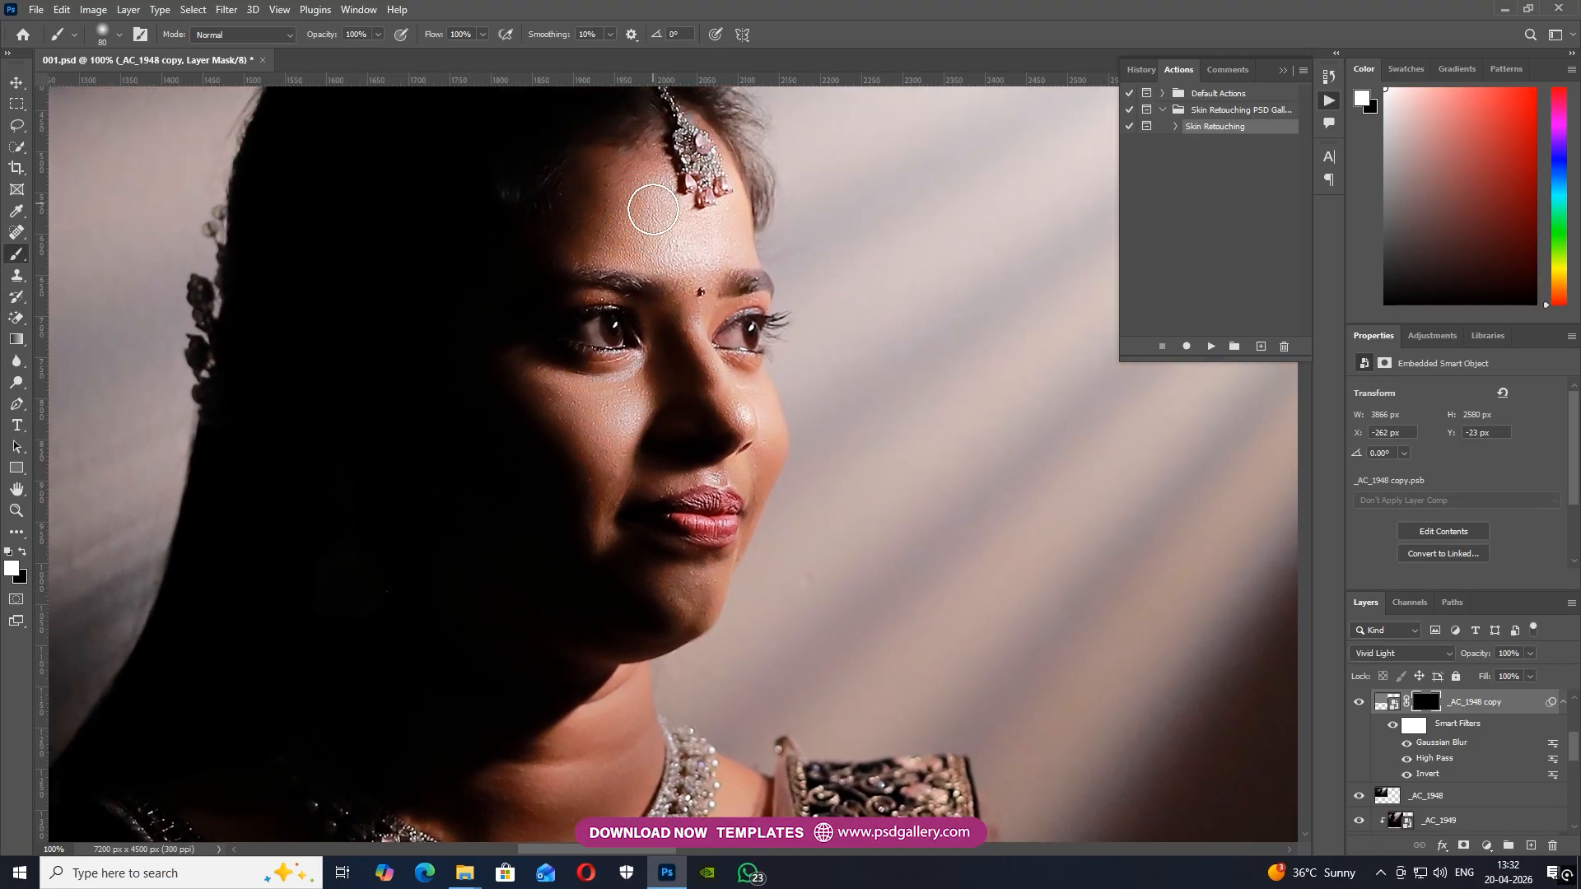
{"action": "key", "text": "bracketleft"}
{"action": "key", "text": "bracketleft"}
{"action": "key", "text": "bracketleft"}
{"action": "key", "text": "bracketright"}
{"action": "key", "text": "bracketright"}
{"action": "key", "text": "bracketright"}
{"action": "key", "text": "bracketright"}
{"action": "key", "text": "bracketright"}
{"action": "key", "text": "bracketright"}
{"action": "key", "text": "bracketright"}
{"action": "key", "text": "bracketright"}
{"action": "key", "text": "bracketright"}
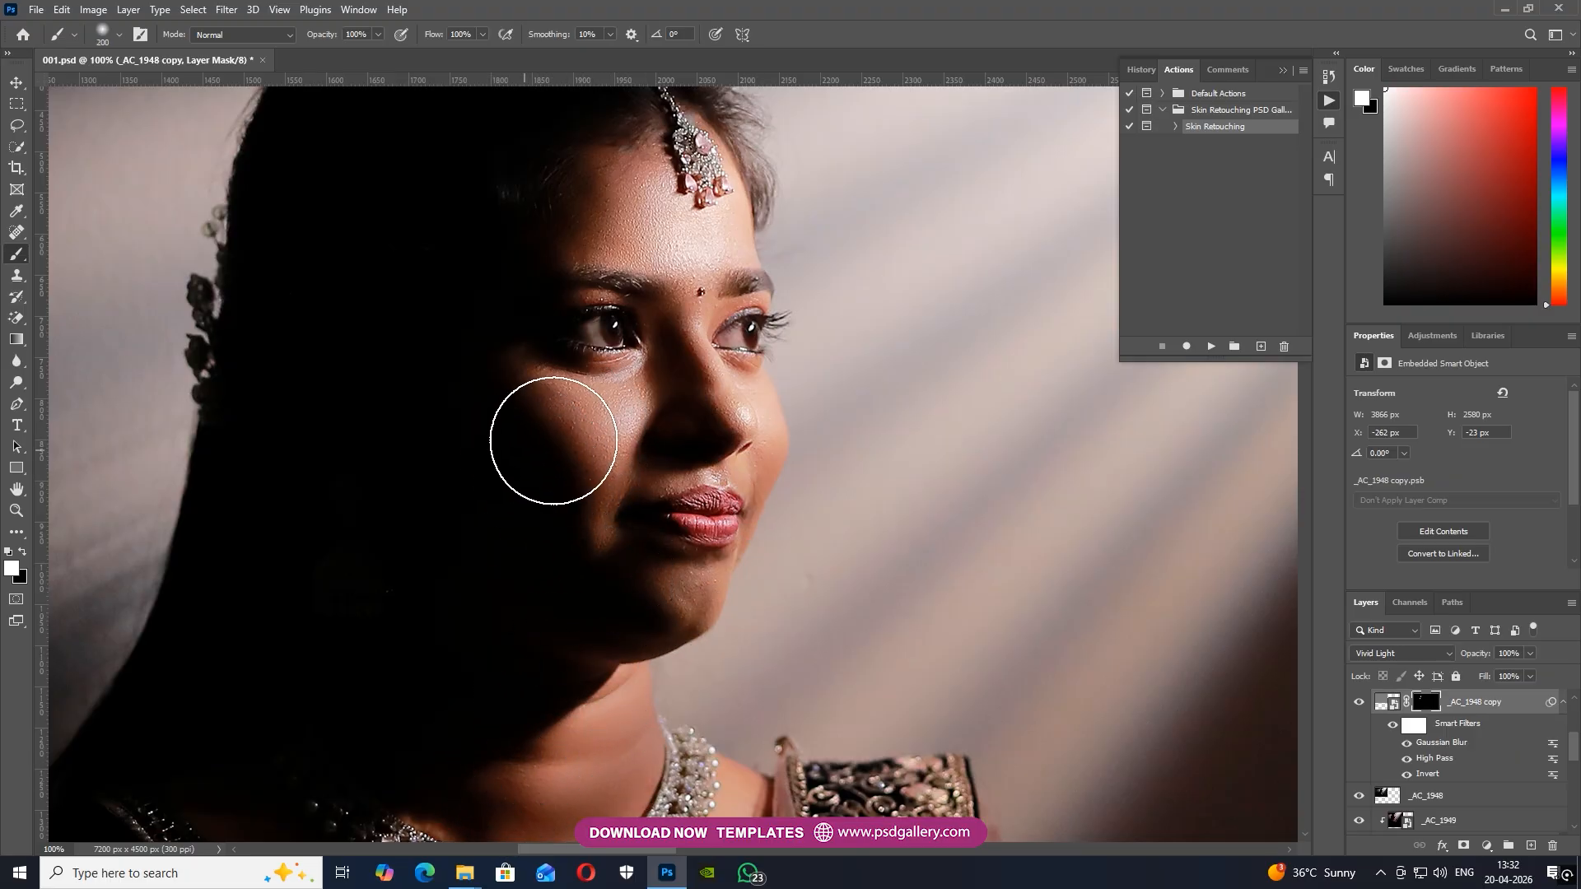
Merge the _AC_1948 copy and _AC_1948 layers, and toggle the merged layer's visibility to compare the retouch
{"action": "key", "text": "ctrl+minus"}
{"action": "key", "text": "ctrl+minus"}
{"action": "key", "text": "ctrl+minus"}
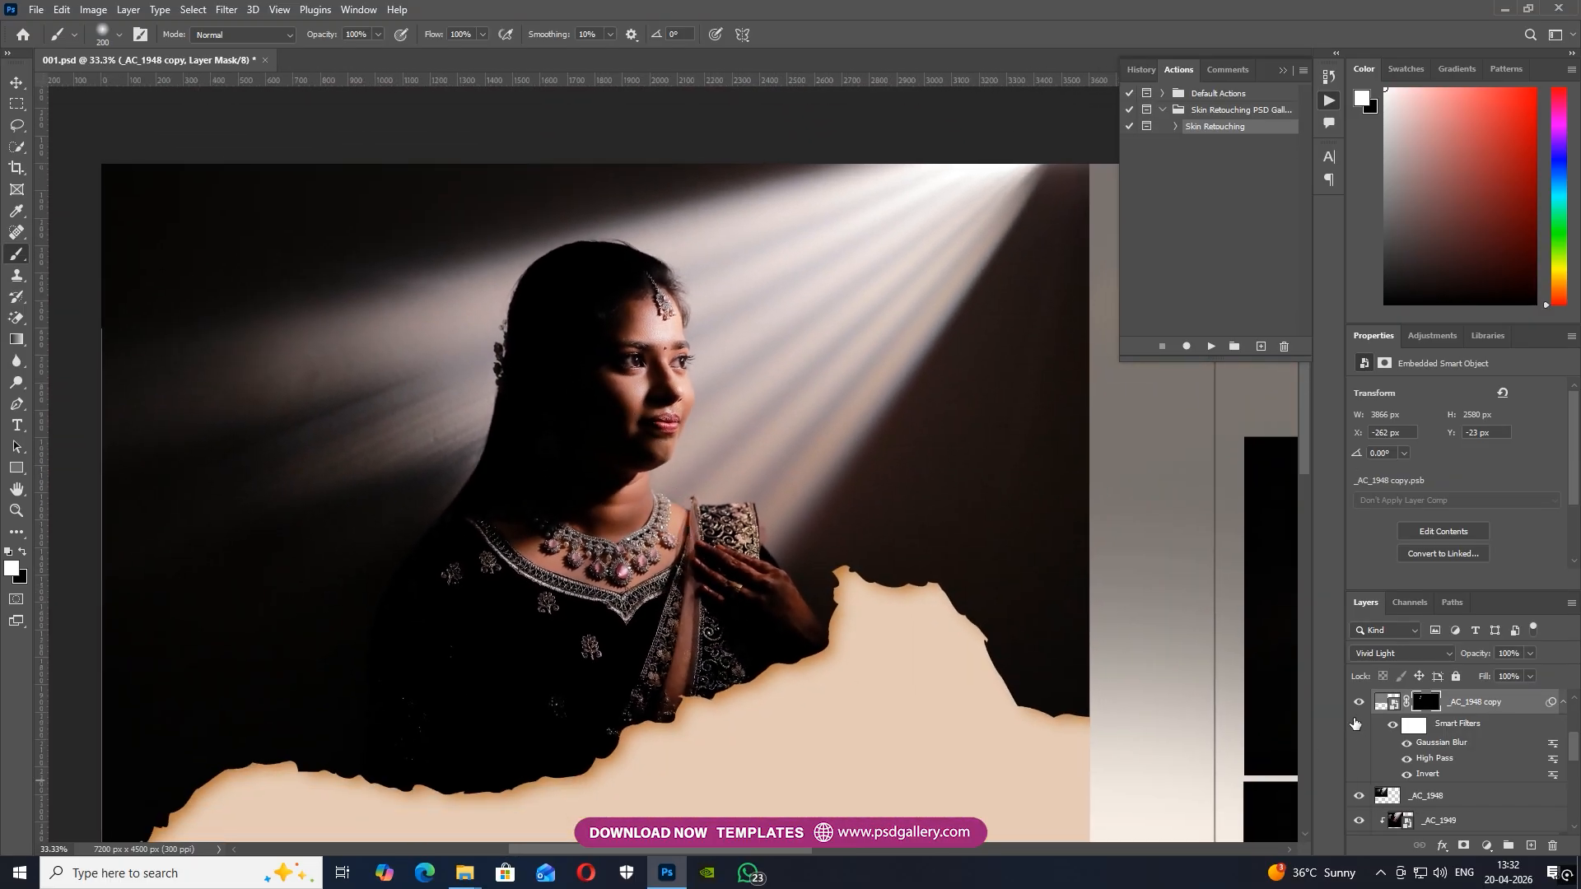
{"action": "left_click", "coordinate": [1427, 795], "text": "ctrl"}
{"action": "right_click", "coordinate": [1427, 795]}
{"action": "left_click", "coordinate": [1413, 584]}
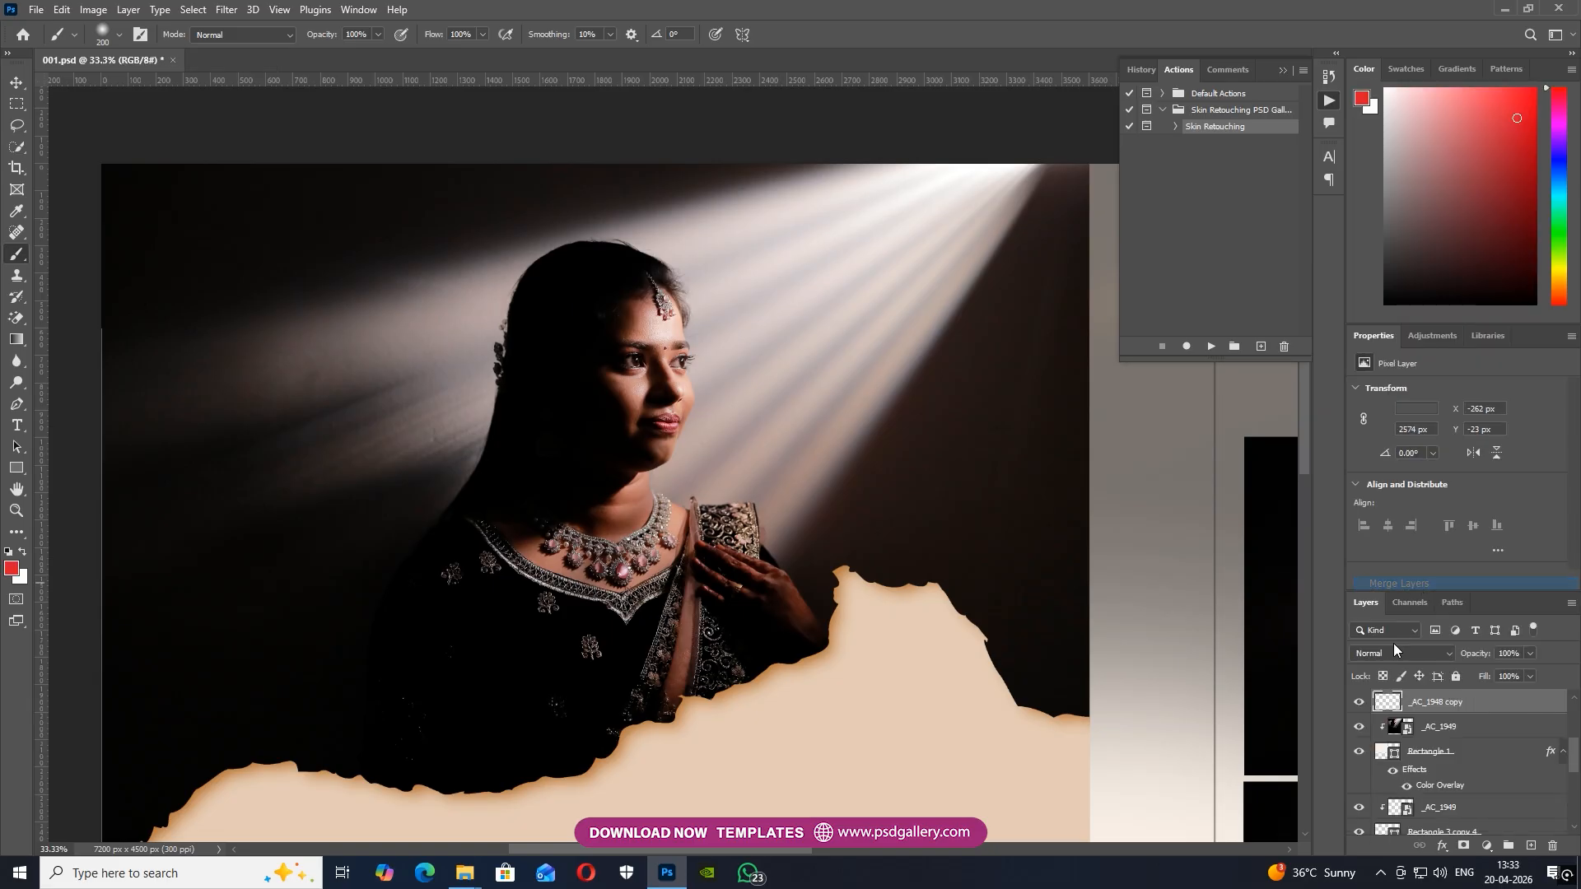
{"action": "left_click", "coordinate": [1358, 702]}
{"action": "left_click", "coordinate": [1359, 703]}
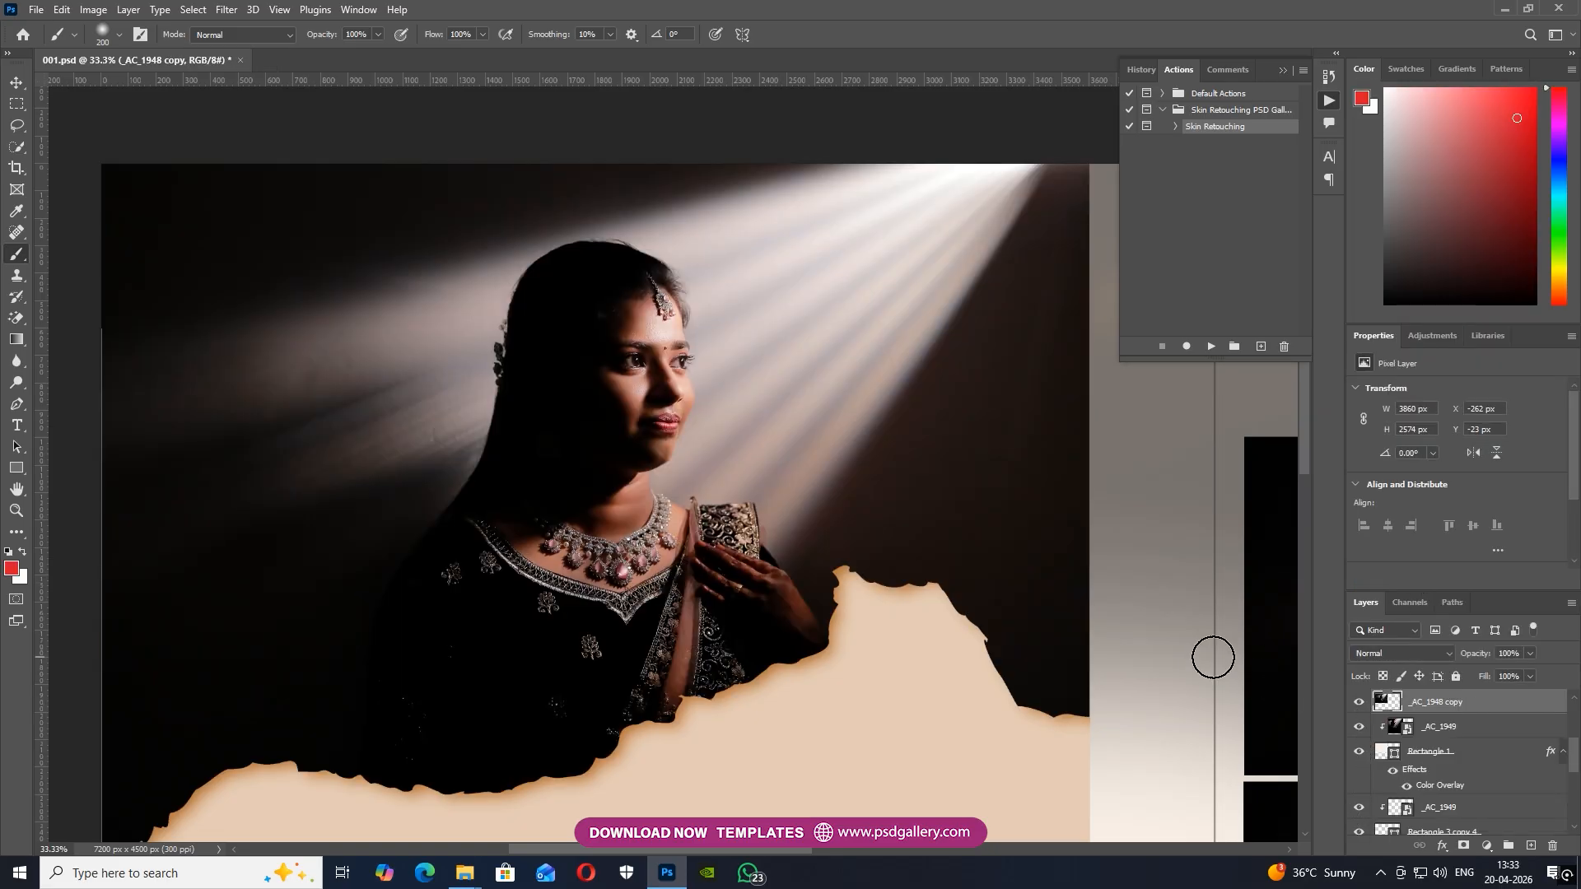
Open the merged _AC_1948 copy layer in the Camera Raw Filter and set Sharpening to 46 and Noise Reduction to 48
{"action": "key", "text": "ctrl+minus"}
{"action": "key", "text": "v"}
{"action": "right_click", "coordinate": [666, 446]}
{"action": "left_click", "coordinate": [682, 456]}
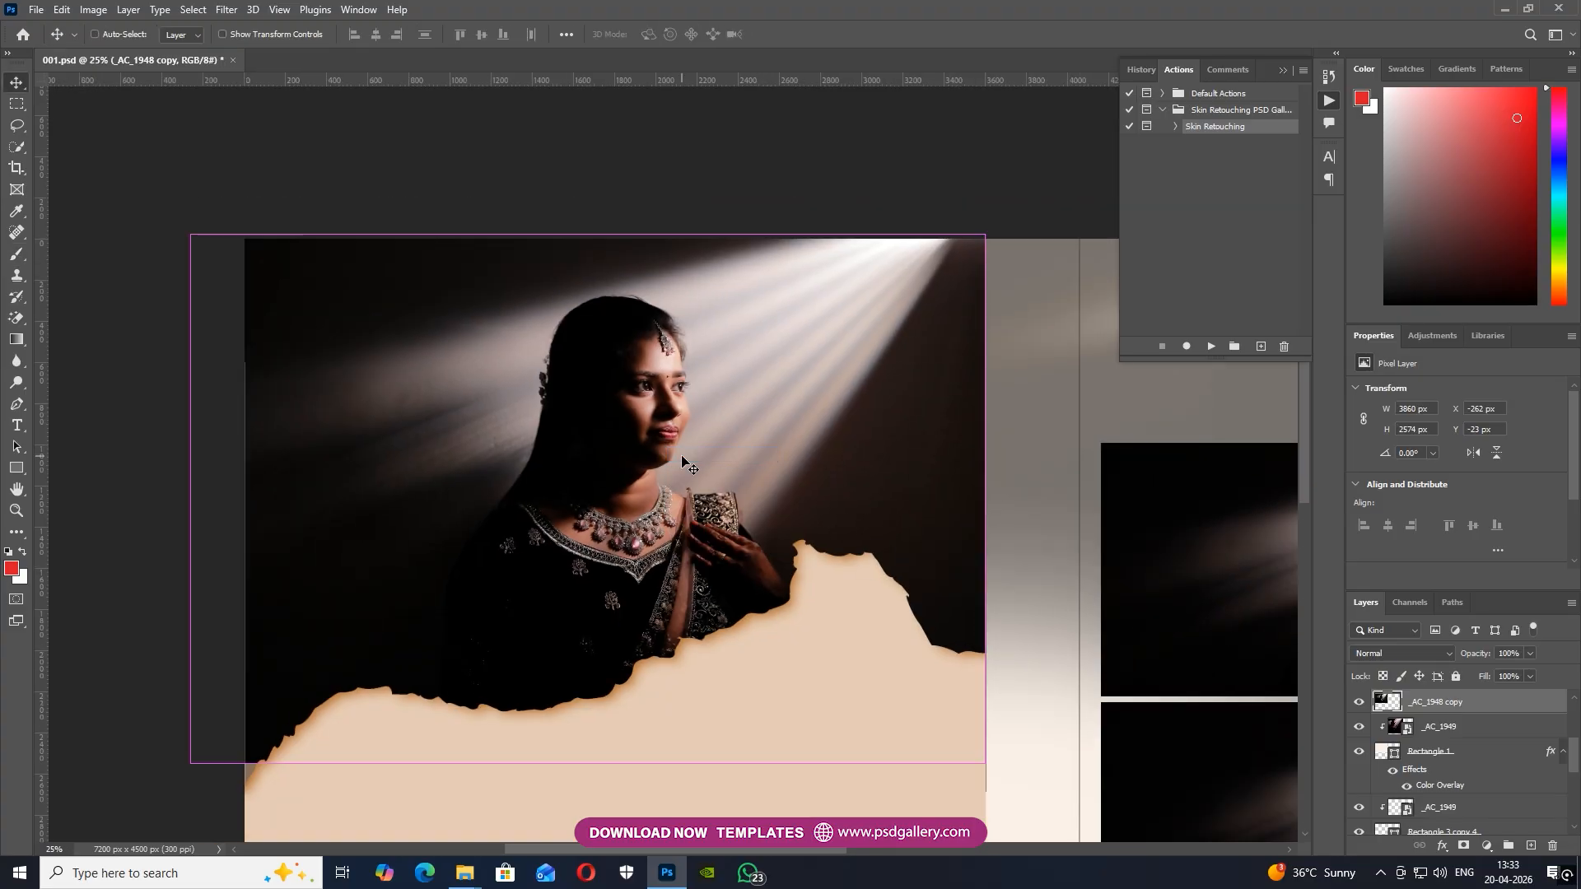
{"action": "key", "text": "ctrl+shift+a"}
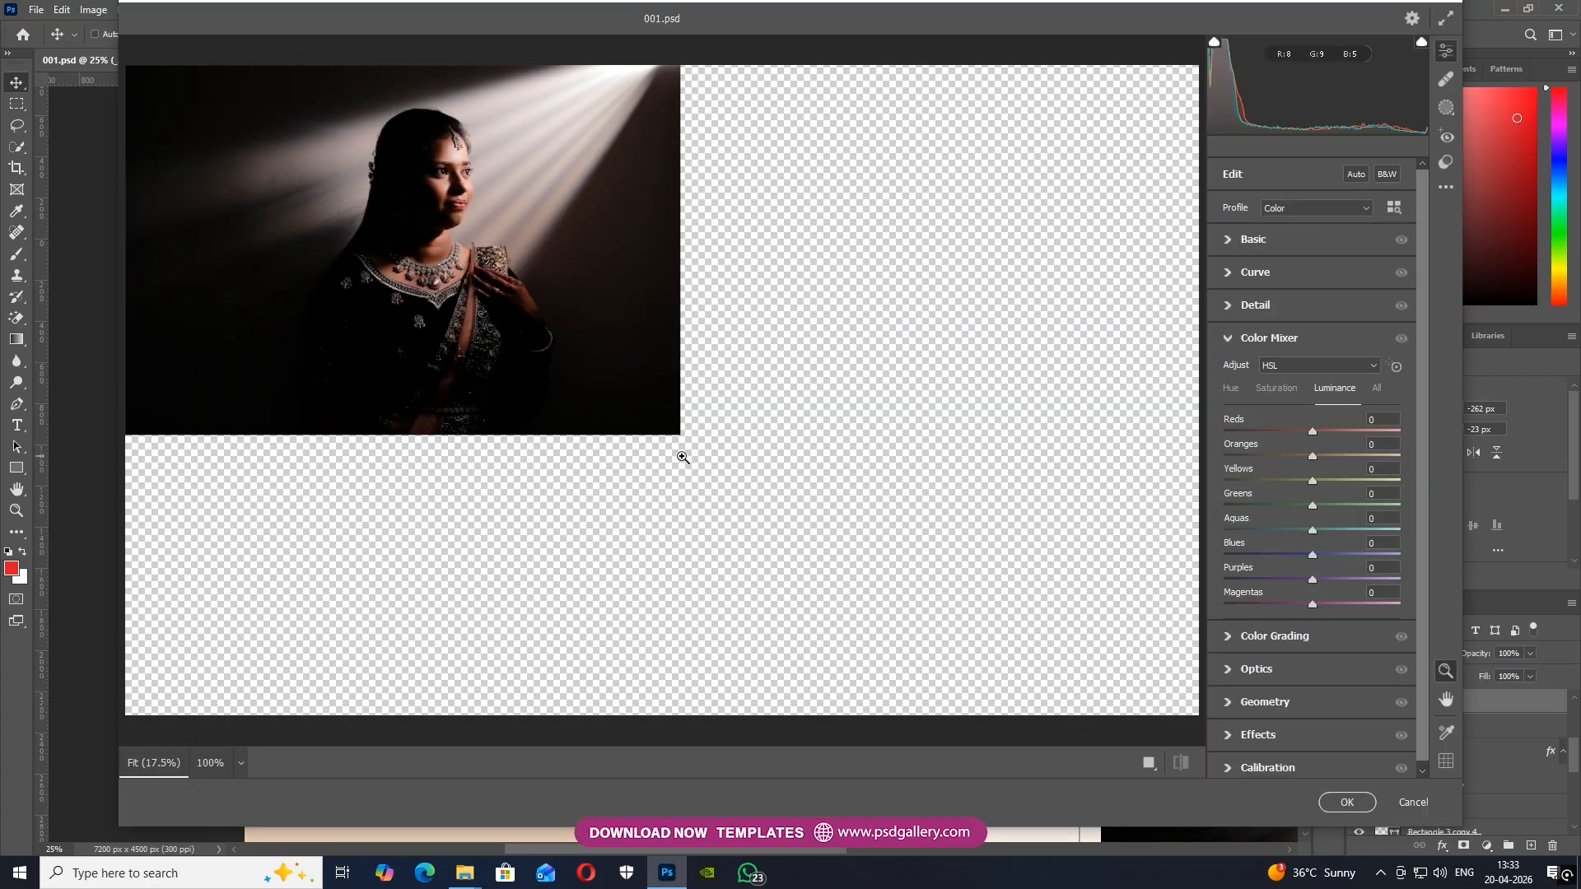
{"action": "left_click", "coordinate": [390, 230]}
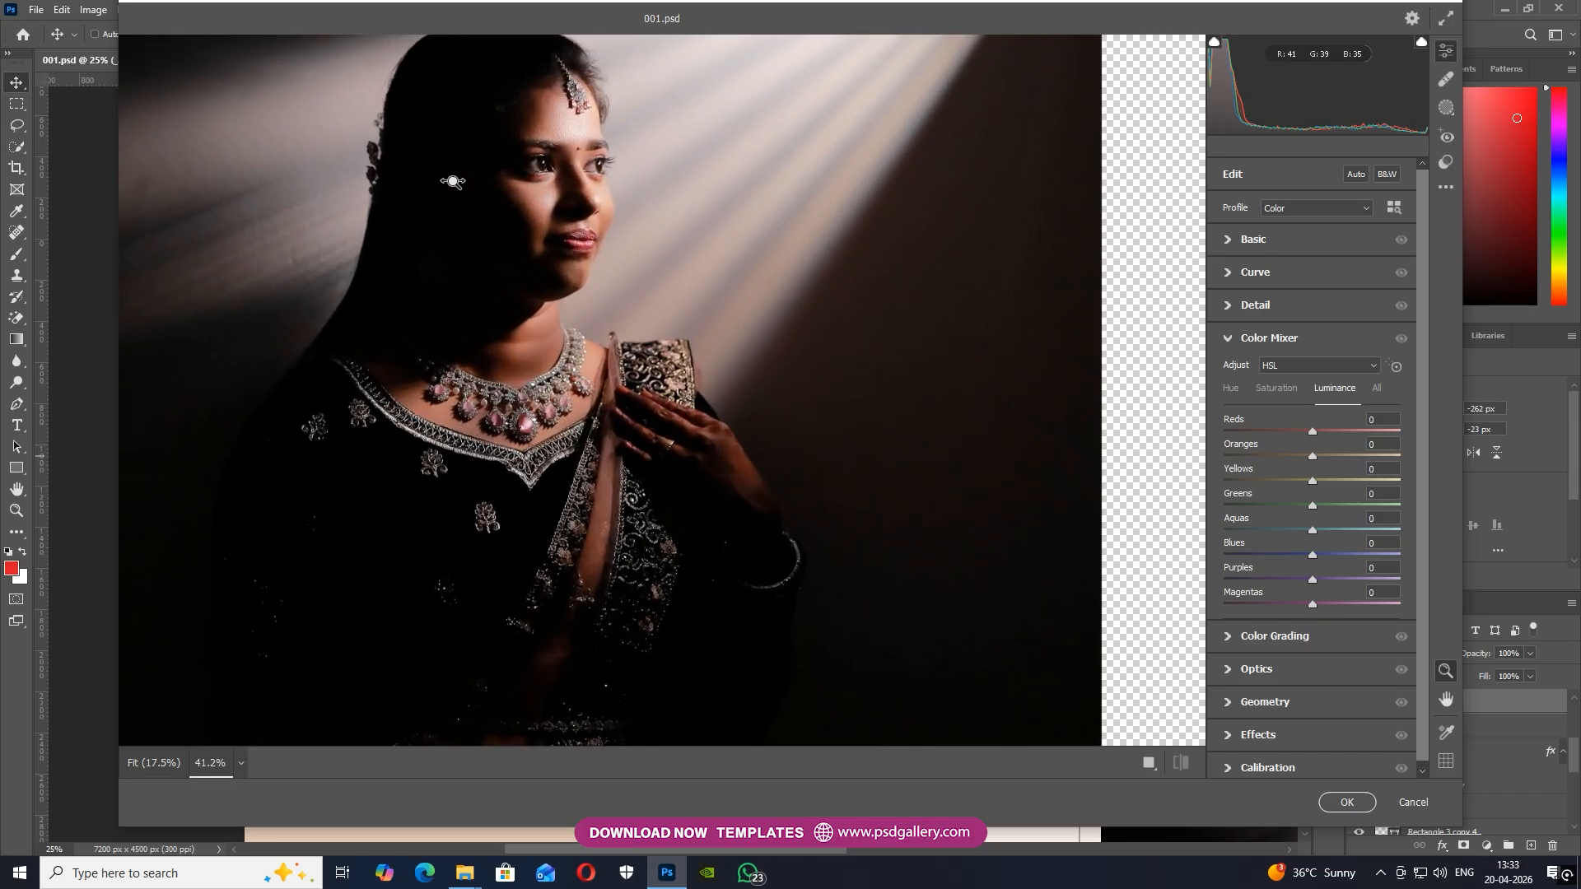
{"action": "left_click", "coordinate": [1230, 307]}
{"action": "left_click", "coordinate": [1278, 346]}
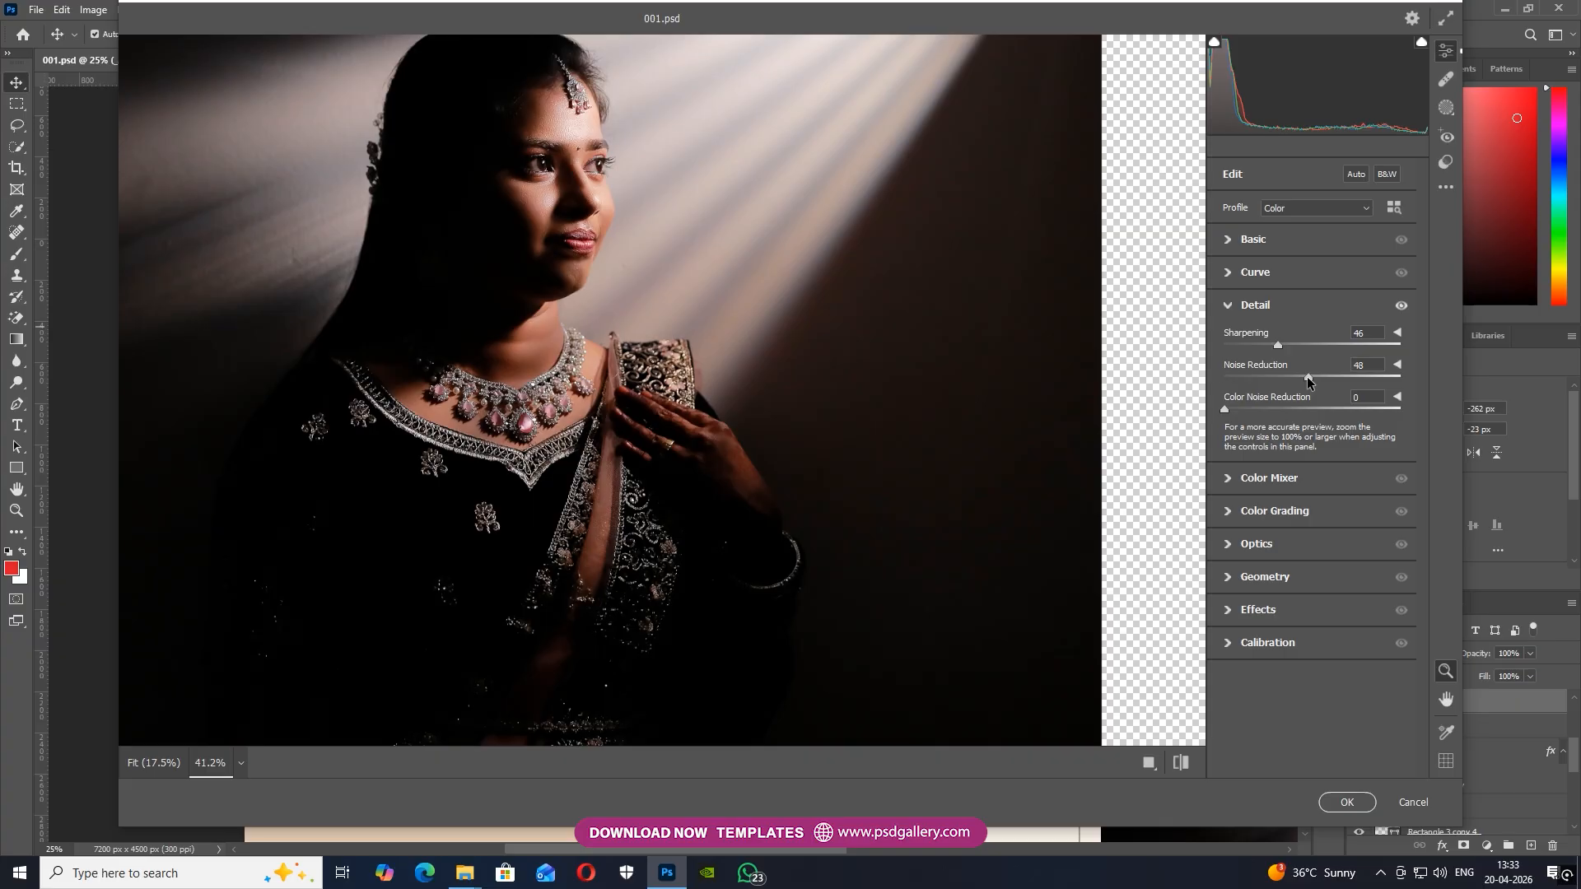
In the Color Mixer, set the Oranges luminance to +63 and the Oranges saturation to +7
{"action": "left_click", "coordinate": [1238, 479]}
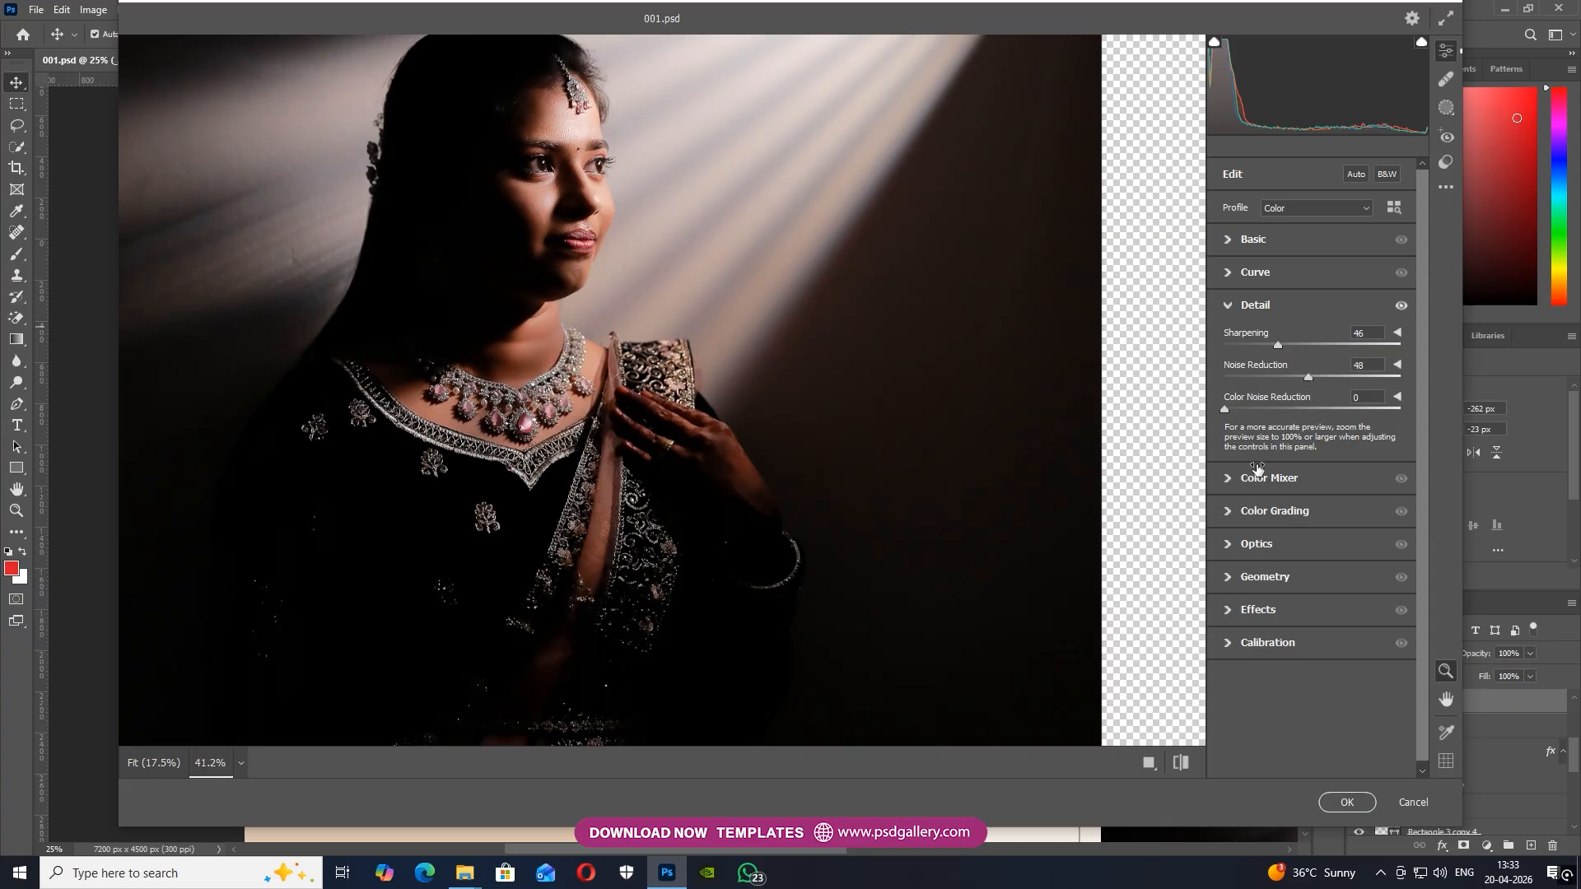
{"action": "left_click_drag", "start_coordinate": [1322, 453], "coordinate": [1366, 447]}
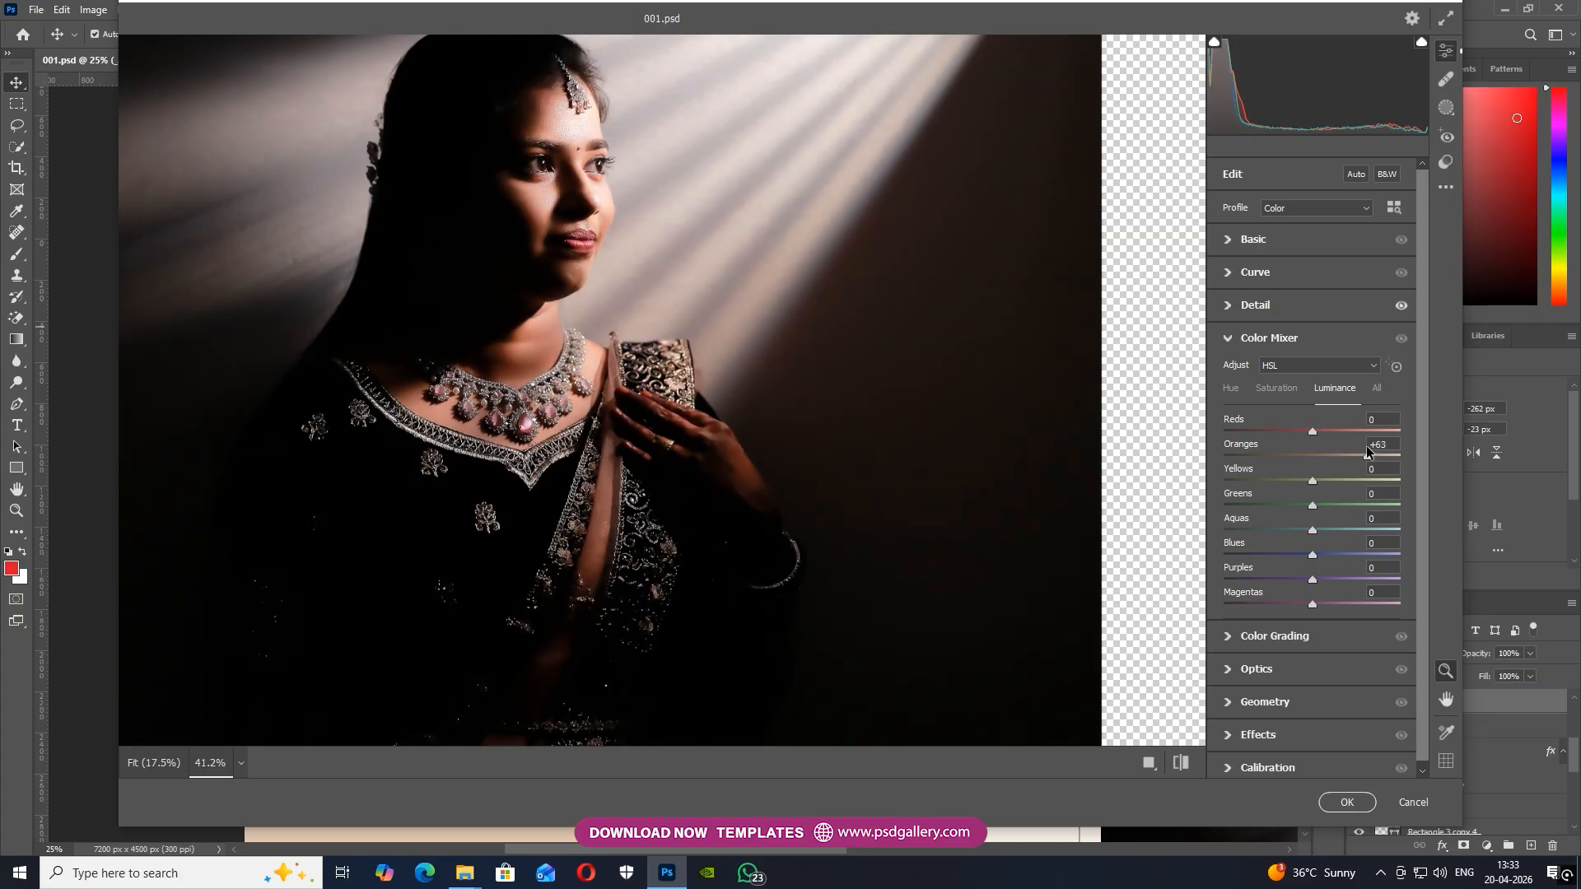
{"action": "left_click", "coordinate": [1276, 388]}
{"action": "mouse_move", "coordinate": [1312, 457]}
{"action": "left_mouse_down"}
{"action": "mouse_move", "coordinate": [1337, 452]}
{"action": "mouse_move", "coordinate": [1322, 452]}
{"action": "left_mouse_up"}
{"action": "scroll", "coordinate": [847, 441], "scroll_direction": "down", "scroll_amount": 3}
{"action": "scroll", "coordinate": [843, 362], "scroll_direction": "up", "scroll_amount": 2}
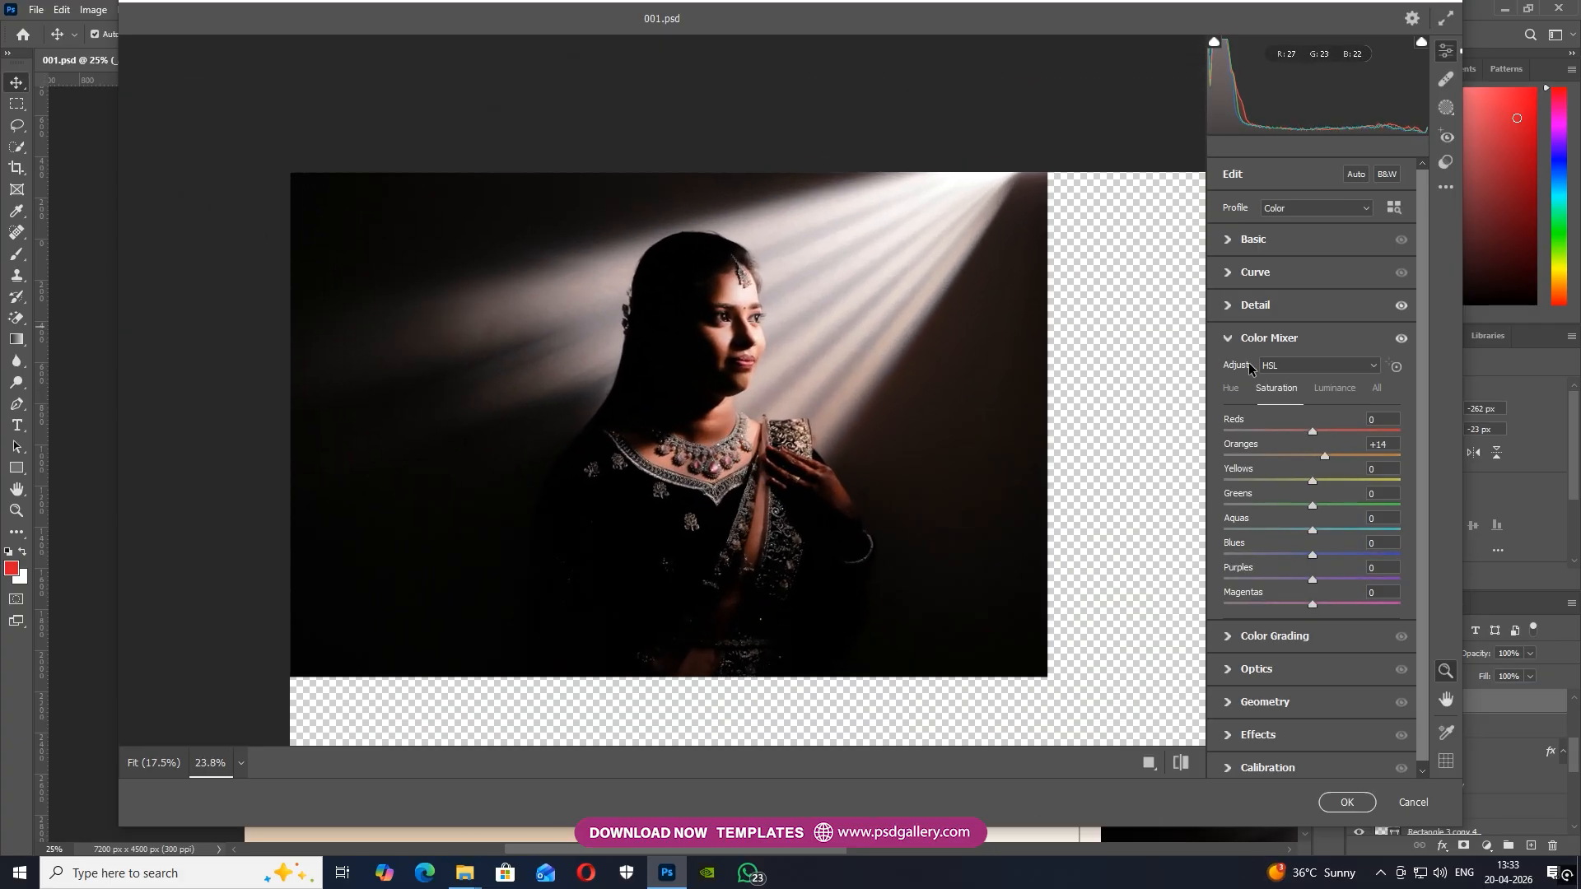
{"action": "mouse_move", "coordinate": [1325, 455]}
{"action": "left_mouse_down"}
{"action": "mouse_move", "coordinate": [1291, 454]}
{"action": "mouse_move", "coordinate": [1317, 452]}
{"action": "left_mouse_up"}
Raise the Blacks to +73 in the Basic adjustments and inspect the bride's face up close
{"action": "left_click", "coordinate": [1235, 239]}
{"action": "left_click_drag", "start_coordinate": [1321, 487], "coordinate": [1379, 486]}
{"action": "left_click_drag", "start_coordinate": [731, 355], "coordinate": [771, 351]}
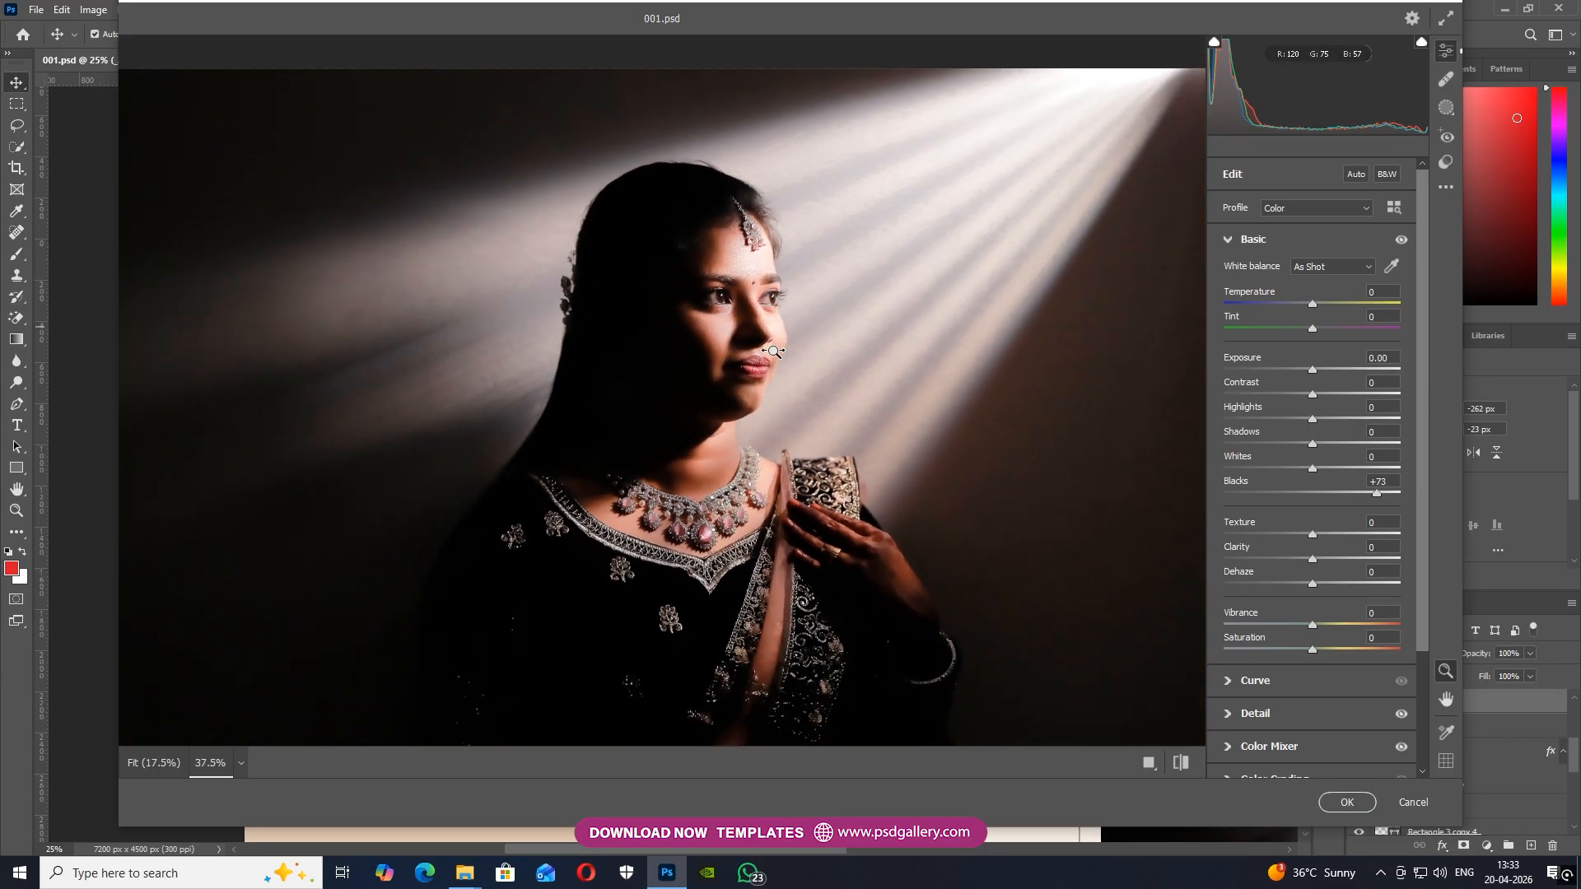
Fine-tune the Color Mixer saturation and apply the Camera Raw adjustments to the photo
{"action": "left_click", "coordinate": [1231, 746]}
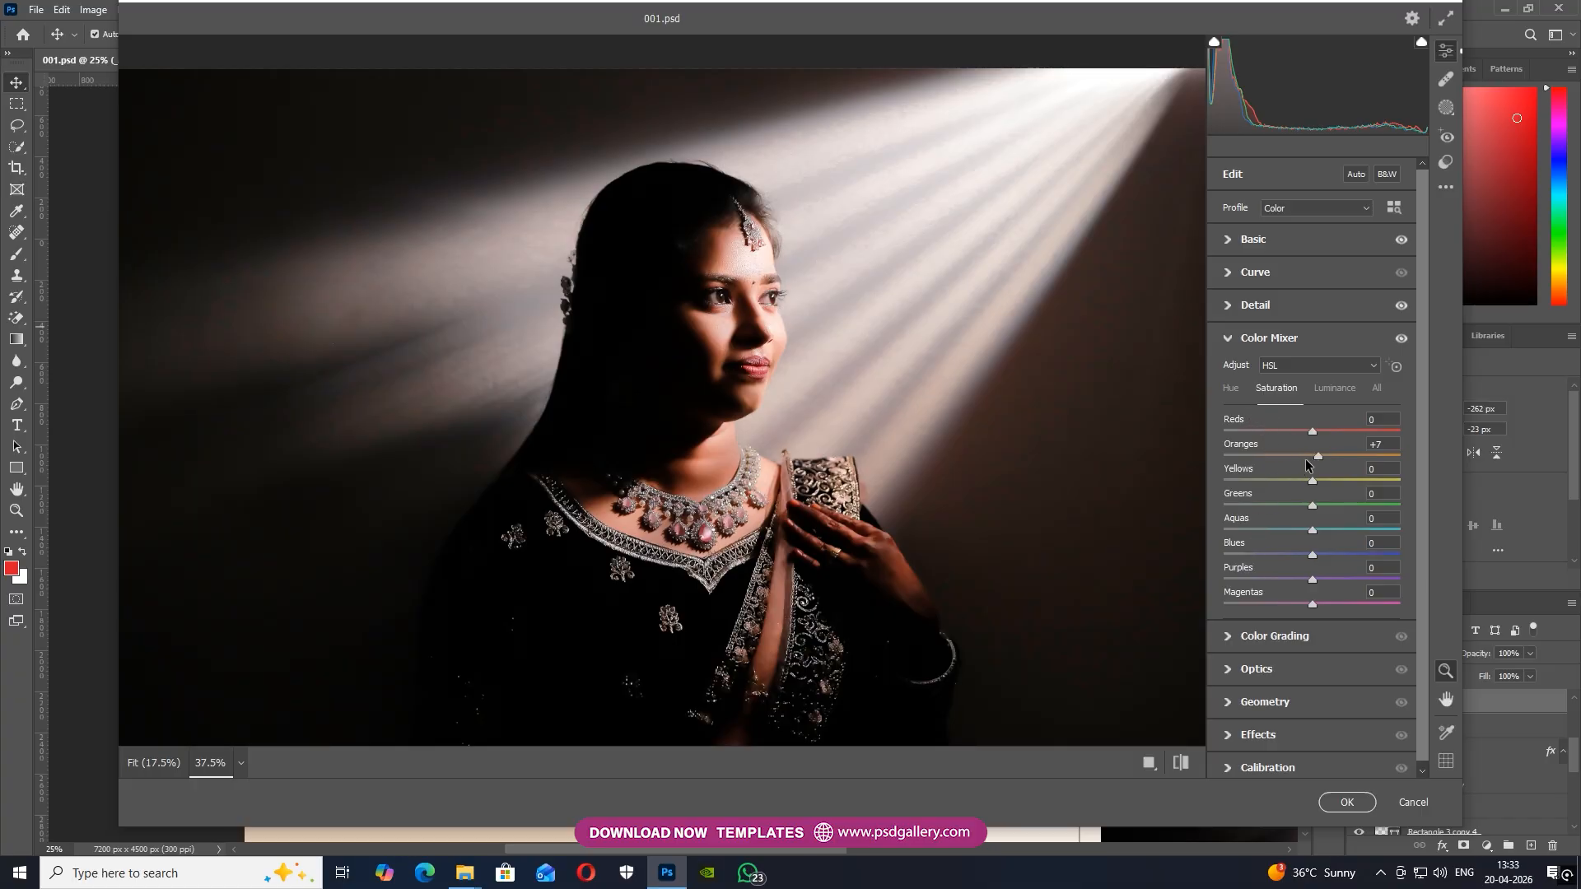
{"action": "left_click_drag", "start_coordinate": [1290, 453], "coordinate": [1310, 428]}
{"action": "scroll", "coordinate": [966, 434], "scroll_direction": "down", "scroll_amount": 3}
{"action": "left_click", "coordinate": [1341, 806]}
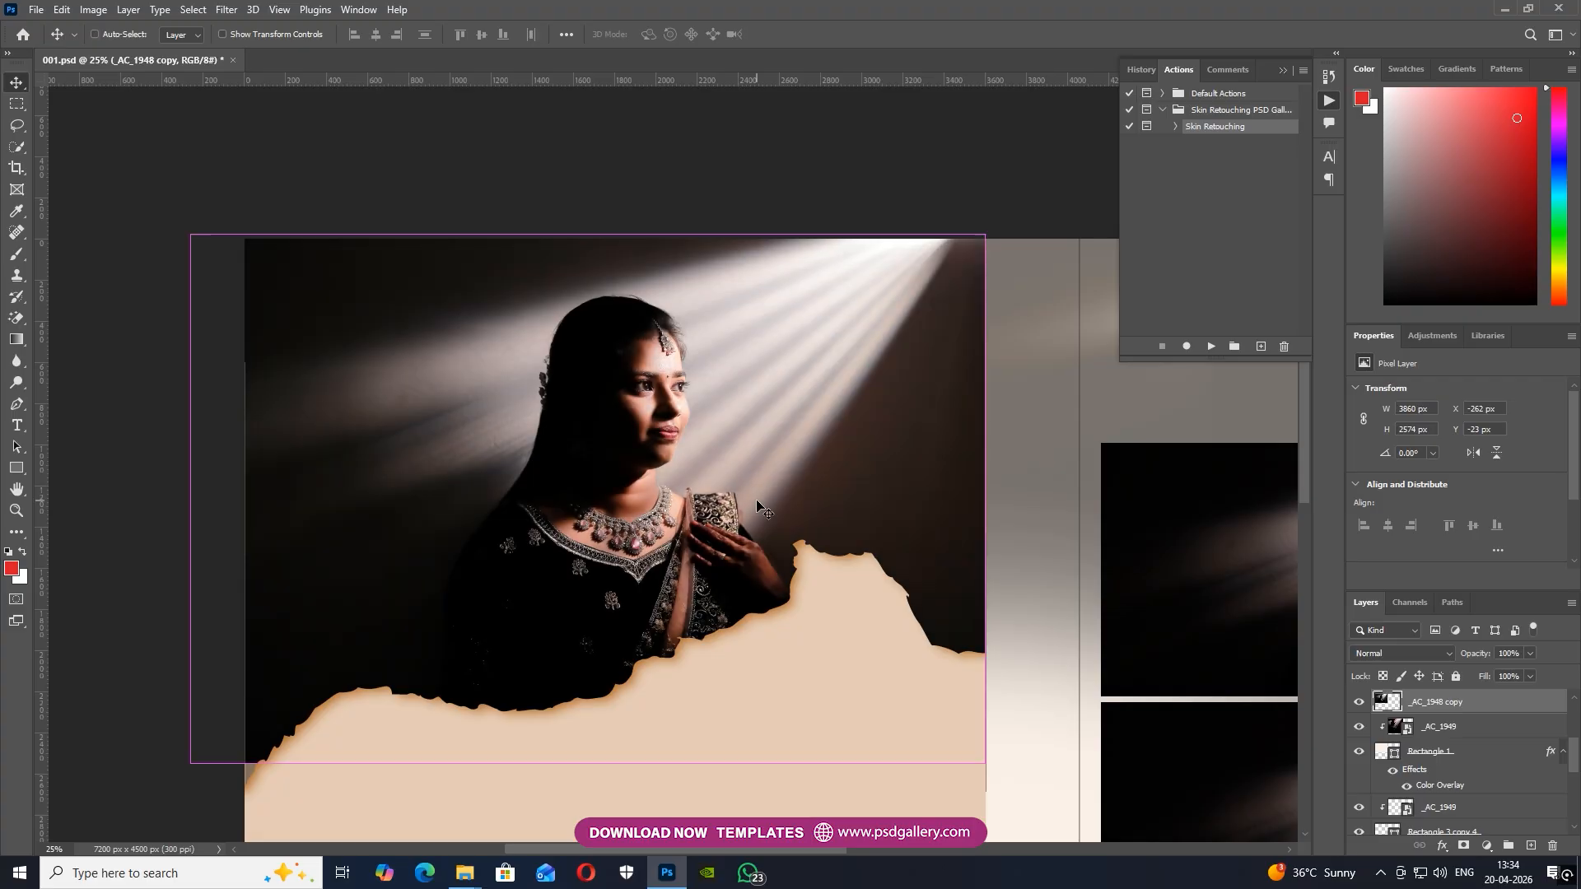
Brighten the _AC_1948 copy photo with Levels, setting the midtone input to 1.26, compare with the preview, and apply it
{"action": "scroll", "coordinate": [737, 498], "scroll_direction": "down", "scroll_amount": 1}
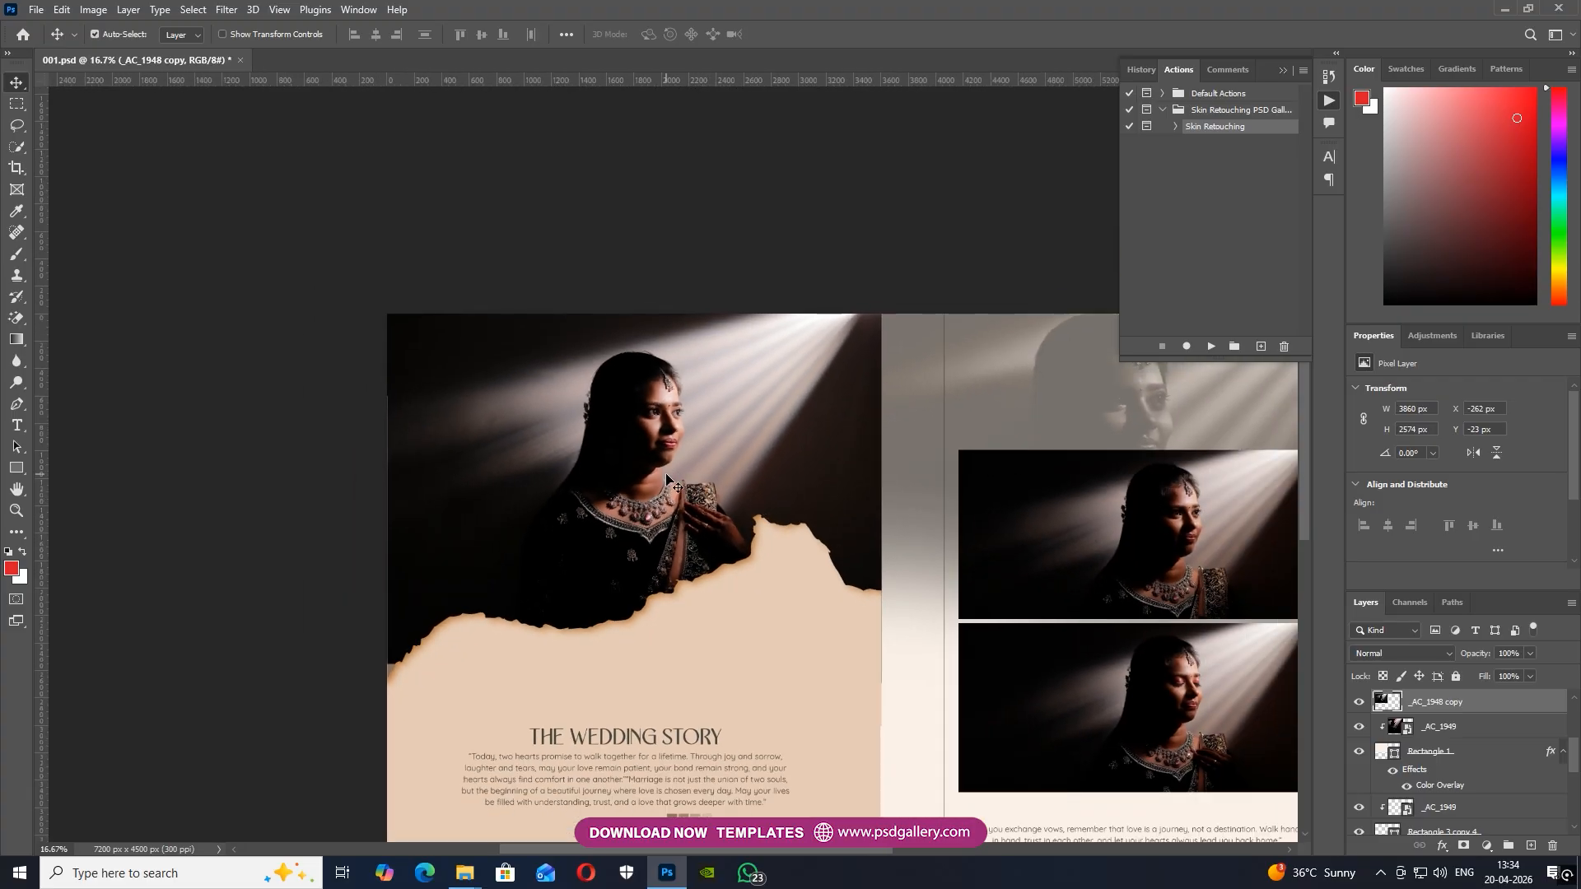
{"action": "key", "text": "ctrl+l"}
{"action": "left_click_drag", "start_coordinate": [1356, 358], "coordinate": [1341, 352]}
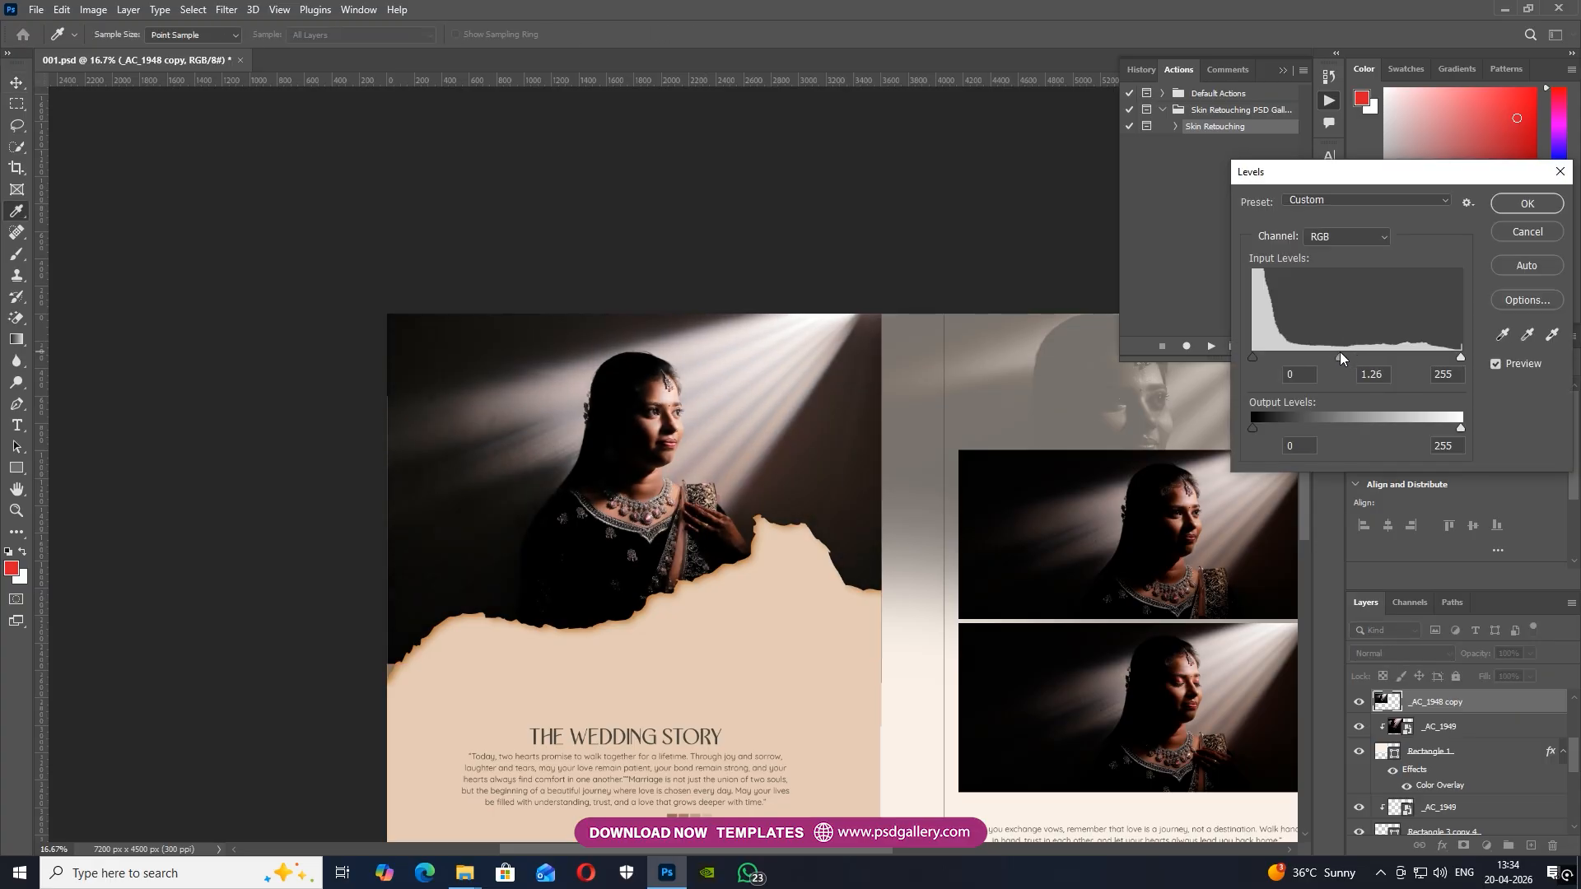
{"action": "left_click", "coordinate": [1503, 364]}
{"action": "left_click", "coordinate": [1504, 364]}
{"action": "left_click", "coordinate": [1530, 206]}
Select the upper _AC_1949 photo on the facing page and apply Levels with the midtone input at 1.42
{"action": "key", "text": "ctrl+minus"}
{"action": "left_click_drag", "start_coordinate": [924, 524], "coordinate": [765, 449]}
{"action": "key", "text": "ctrl+plus"}
{"action": "left_click_drag", "start_coordinate": [840, 487], "coordinate": [528, 456]}
{"action": "key", "text": "ctrl+plus"}
{"action": "right_click", "coordinate": [389, 441], "text": "ctrl"}
{"action": "left_click", "coordinate": [403, 449]}
{"action": "right_click", "coordinate": [585, 387], "text": "ctrl"}
{"action": "left_click", "coordinate": [617, 396]}
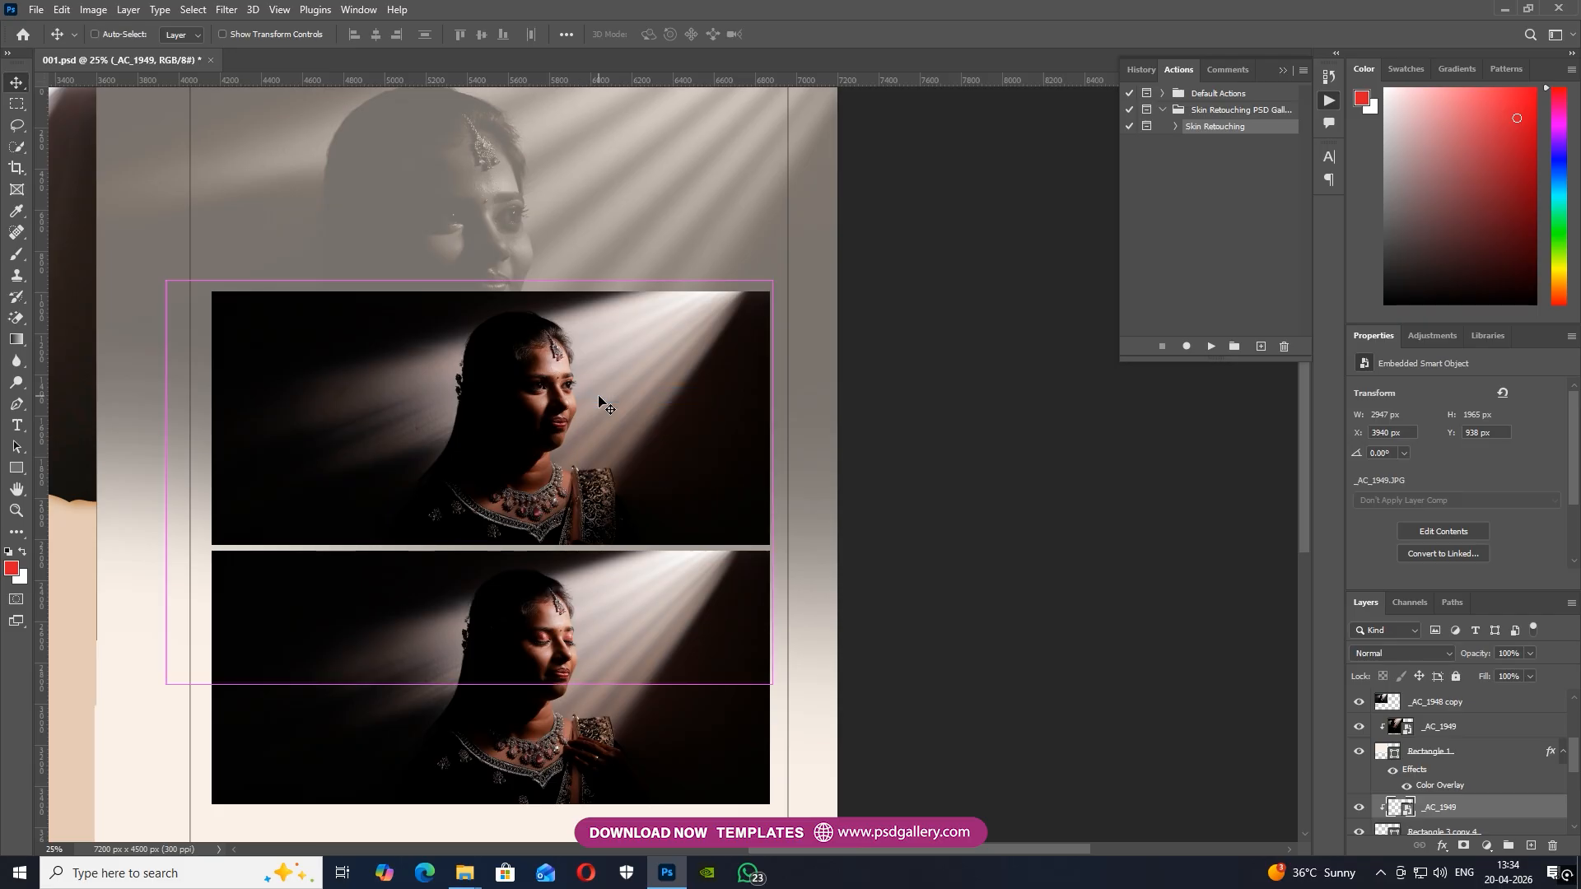
{"action": "key", "text": "ctrl+l"}
{"action": "left_click_drag", "start_coordinate": [736, 351], "coordinate": [710, 351]}
{"action": "left_click", "coordinate": [902, 355]}
{"action": "left_click", "coordinate": [904, 354]}
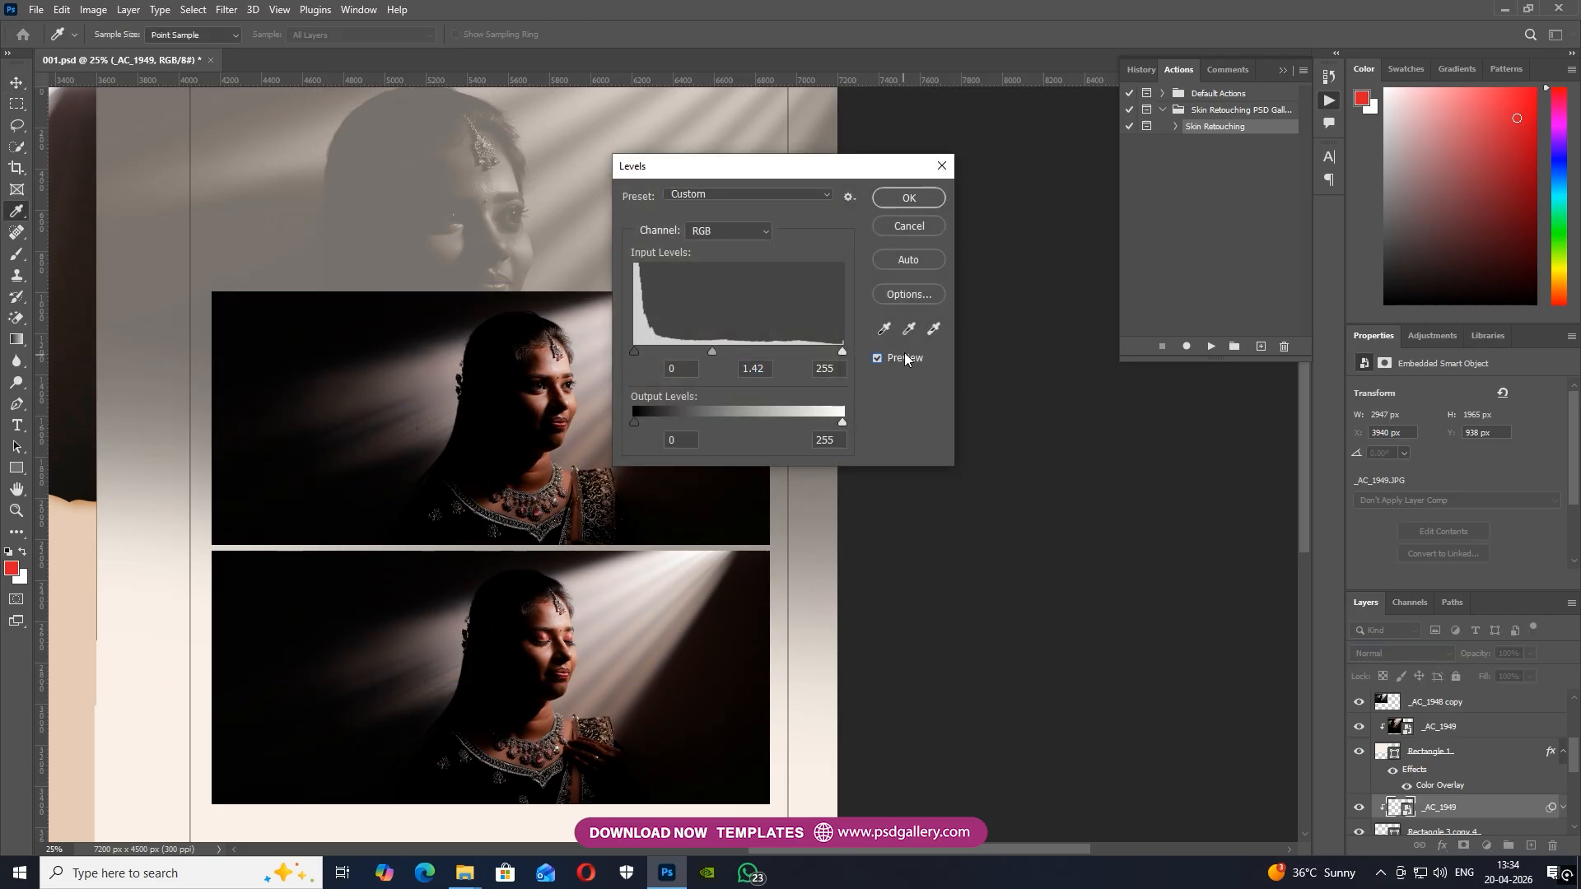
{"action": "left_click", "coordinate": [936, 204]}
Rasterize the _AC_1949 photo layer so the Spot Healing Brush can be used on it
{"action": "key", "text": "ctrl+plus"}
{"action": "left_click_drag", "start_coordinate": [578, 365], "coordinate": [720, 321]}
{"action": "key", "text": "ctrl+plus"}
{"action": "key", "text": "ctrl+plus"}
{"action": "right_click", "coordinate": [599, 402]}
{"action": "left_click", "coordinate": [644, 411]}
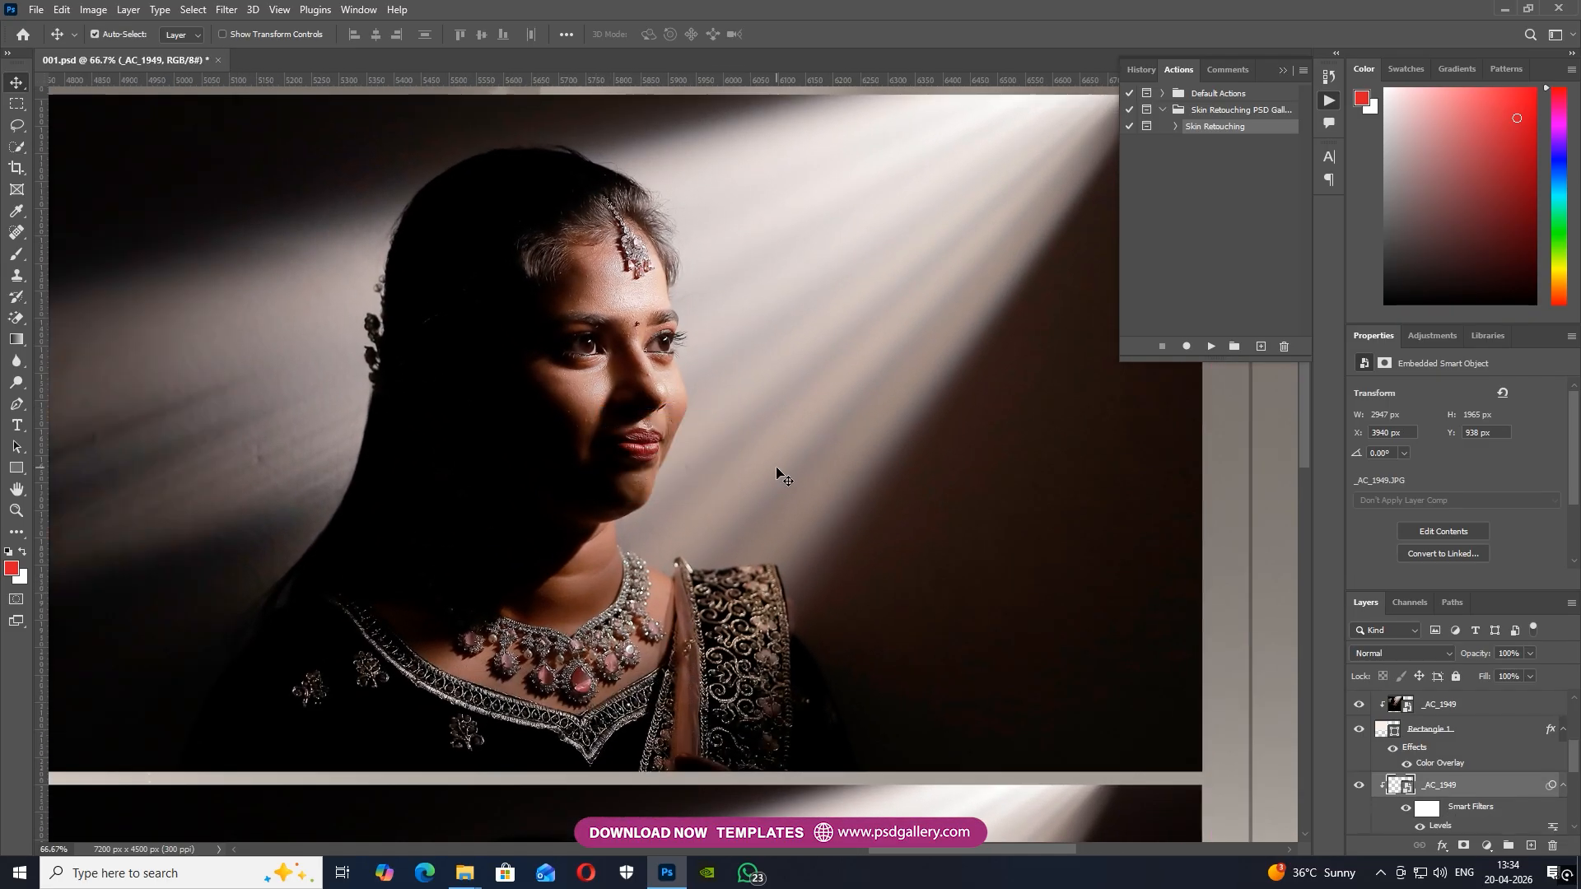
{"action": "key", "text": "j"}
{"action": "key", "text": "ctrl+plus"}
{"action": "right_click", "coordinate": [1449, 786]}
{"action": "left_click", "coordinate": [1417, 375]}
Touch up blemishes in the upper _AC_1949 photo with the Spot Healing Brush, enlarging the brush to 45
{"action": "key", "text": "bracketleft"}
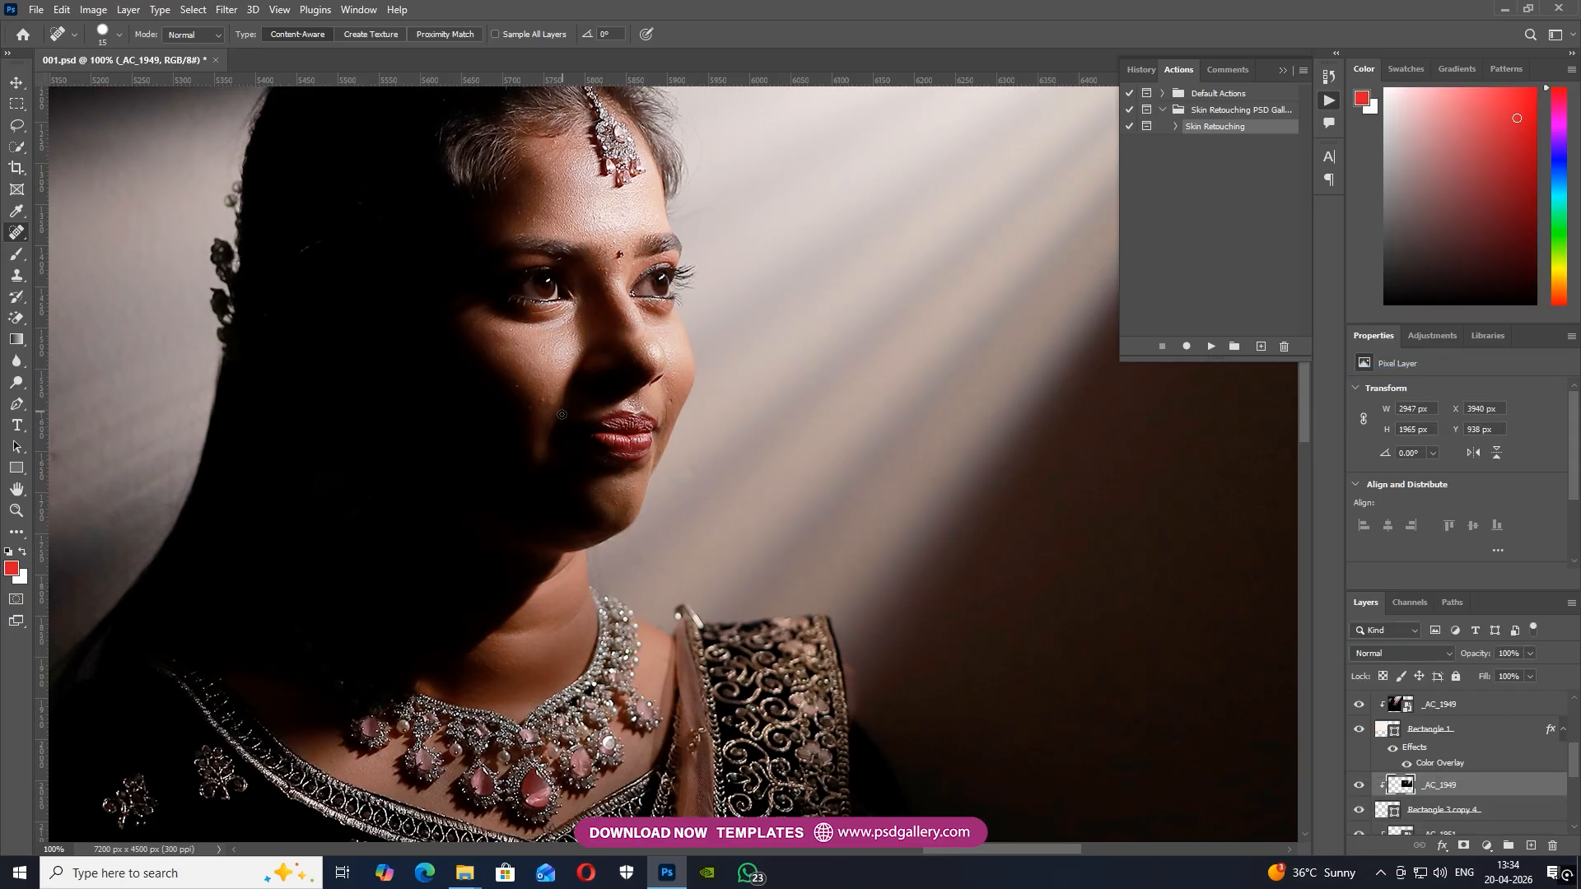
{"action": "key", "text": "bracketright"}
{"action": "key", "text": "bracketright"}
{"action": "key", "text": "bracketright"}
{"action": "key", "text": "bracketright"}
{"action": "scroll", "coordinate": [746, 294], "scroll_direction": "down", "scroll_amount": 1}
{"action": "scroll", "coordinate": [746, 294], "scroll_direction": "down", "scroll_amount": 3}
{"action": "key", "text": "bracketright"}
{"action": "key", "text": "bracketright"}
{"action": "key", "text": "bracketright"}
{"action": "scroll", "coordinate": [495, 457], "scroll_direction": "down", "scroll_amount": 1}
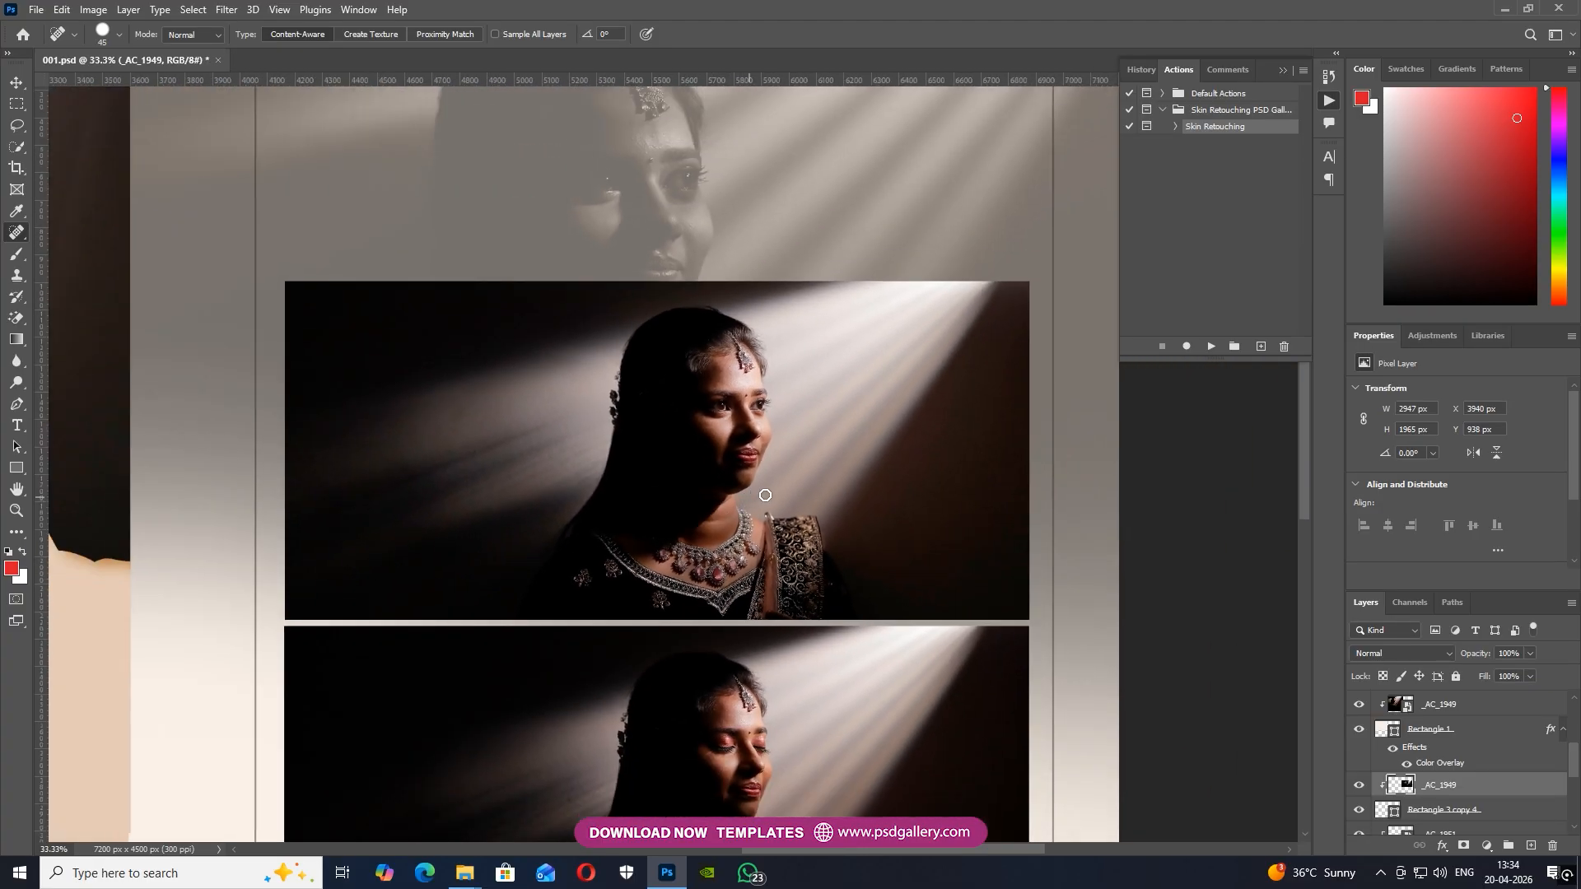
Apply the Camera Raw Filter to the _AC_1949 photo with Blacks +60, Texture -35 and slightly reduced Saturation
{"action": "key", "text": "v"}
{"action": "right_click", "coordinate": [747, 410]}
{"action": "left_click", "coordinate": [761, 419]}
{"action": "left_click_drag", "start_coordinate": [765, 375], "coordinate": [696, 460]}
{"action": "right_click", "coordinate": [690, 499]}
{"action": "left_click", "coordinate": [708, 509]}
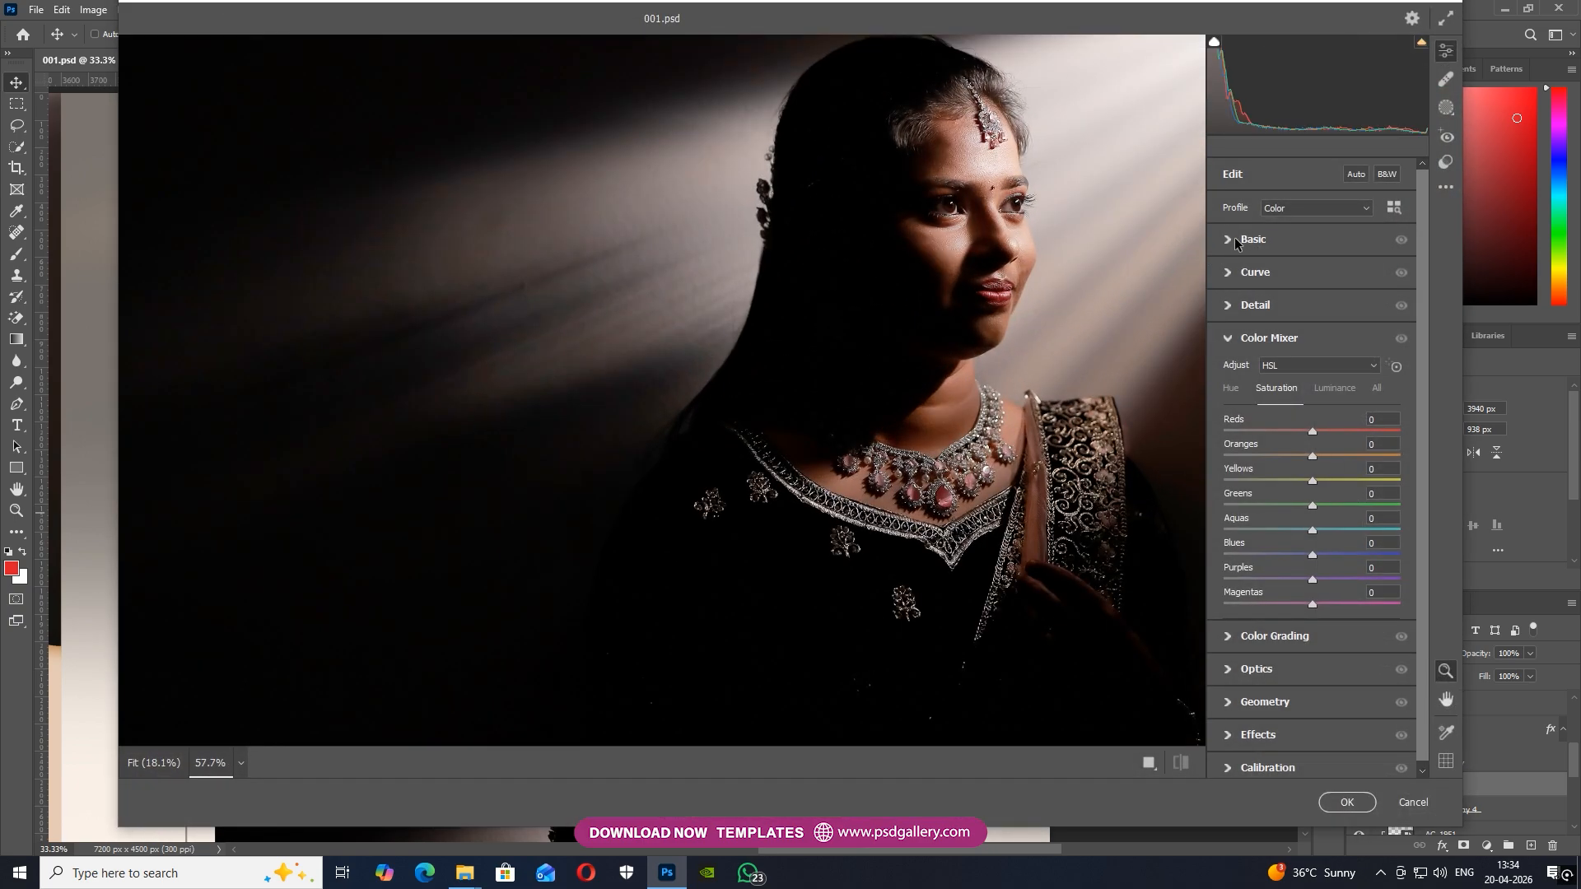
{"action": "left_click", "coordinate": [1235, 241]}
{"action": "left_click_drag", "start_coordinate": [1331, 493], "coordinate": [1281, 535]}
{"action": "left_click_drag", "start_coordinate": [849, 501], "coordinate": [1058, 460]}
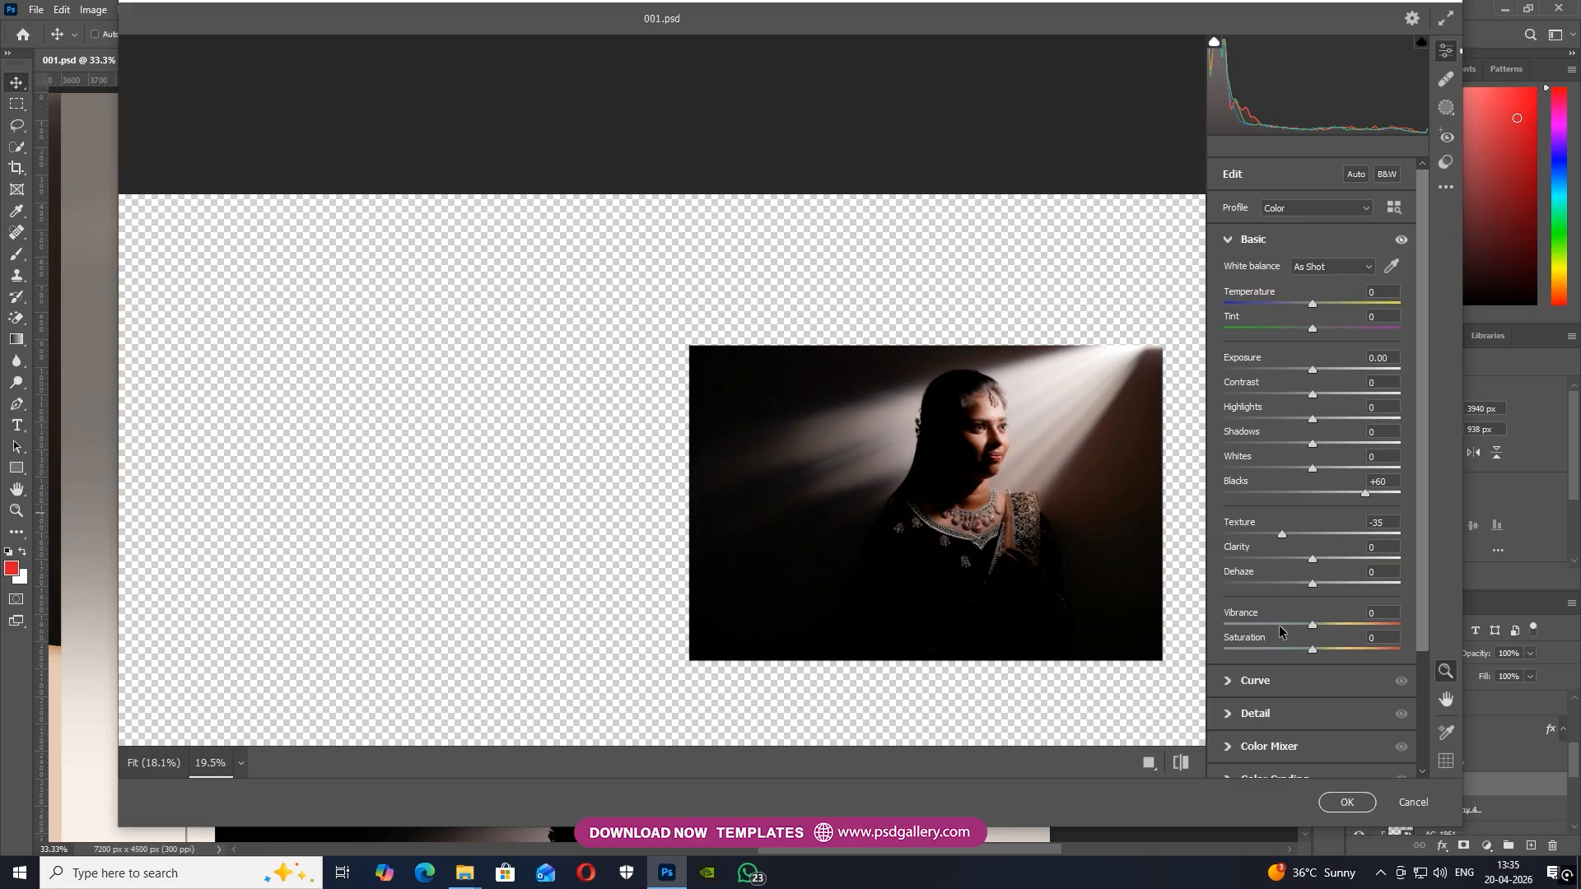
{"action": "left_click_drag", "start_coordinate": [1313, 649], "coordinate": [1305, 649]}
{"action": "left_click", "coordinate": [1343, 803]}
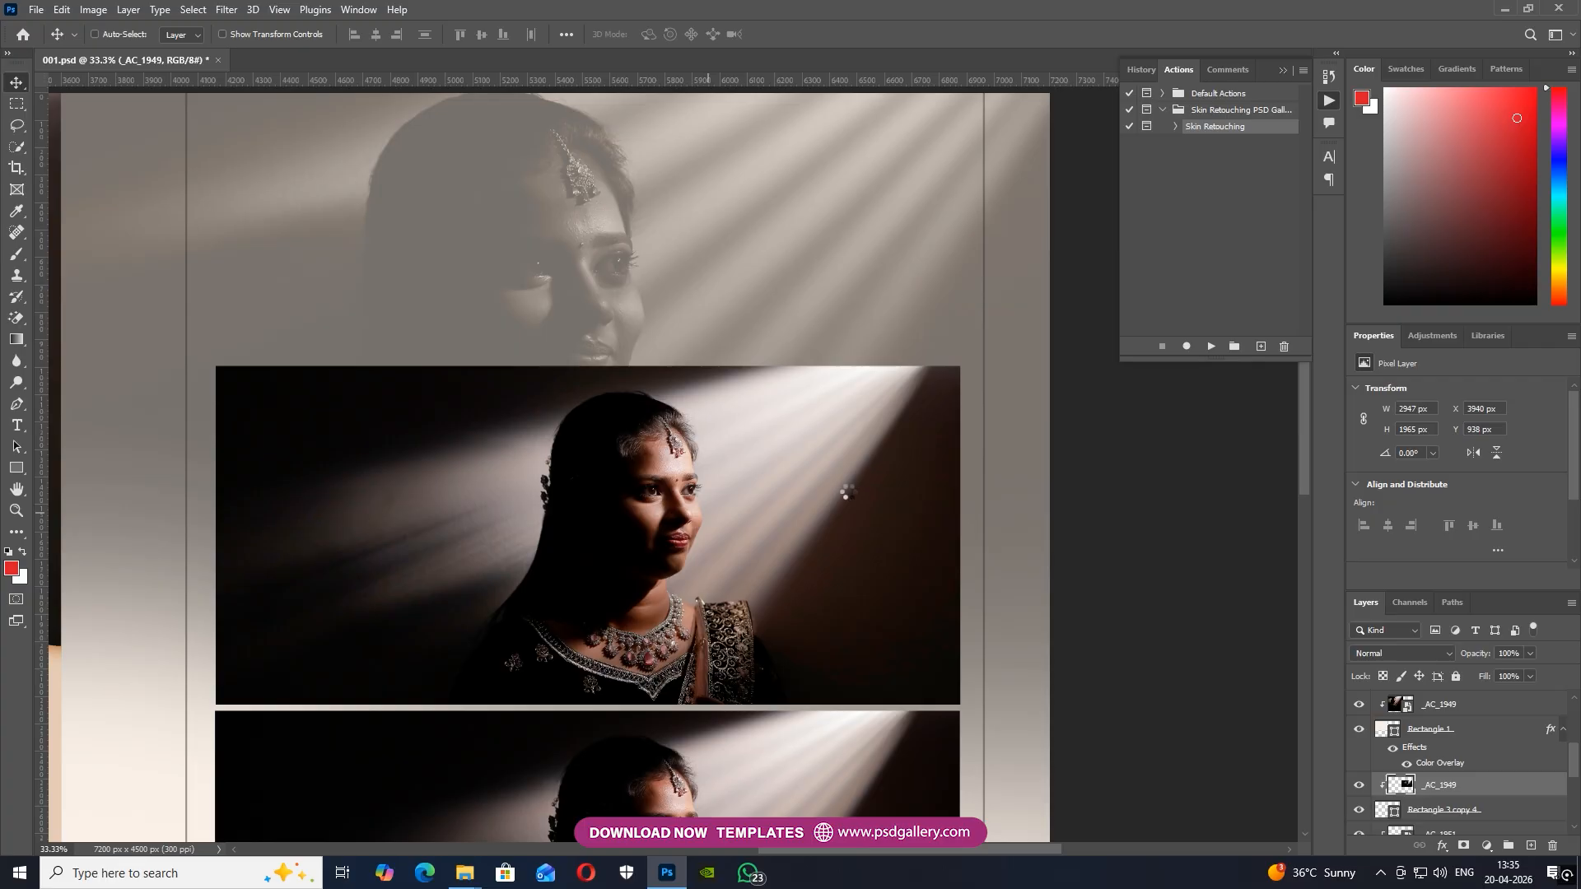
Compare the corrected upper photo with the lower photo and the rest of the spread
{"action": "key", "text": "ctrl+minus"}
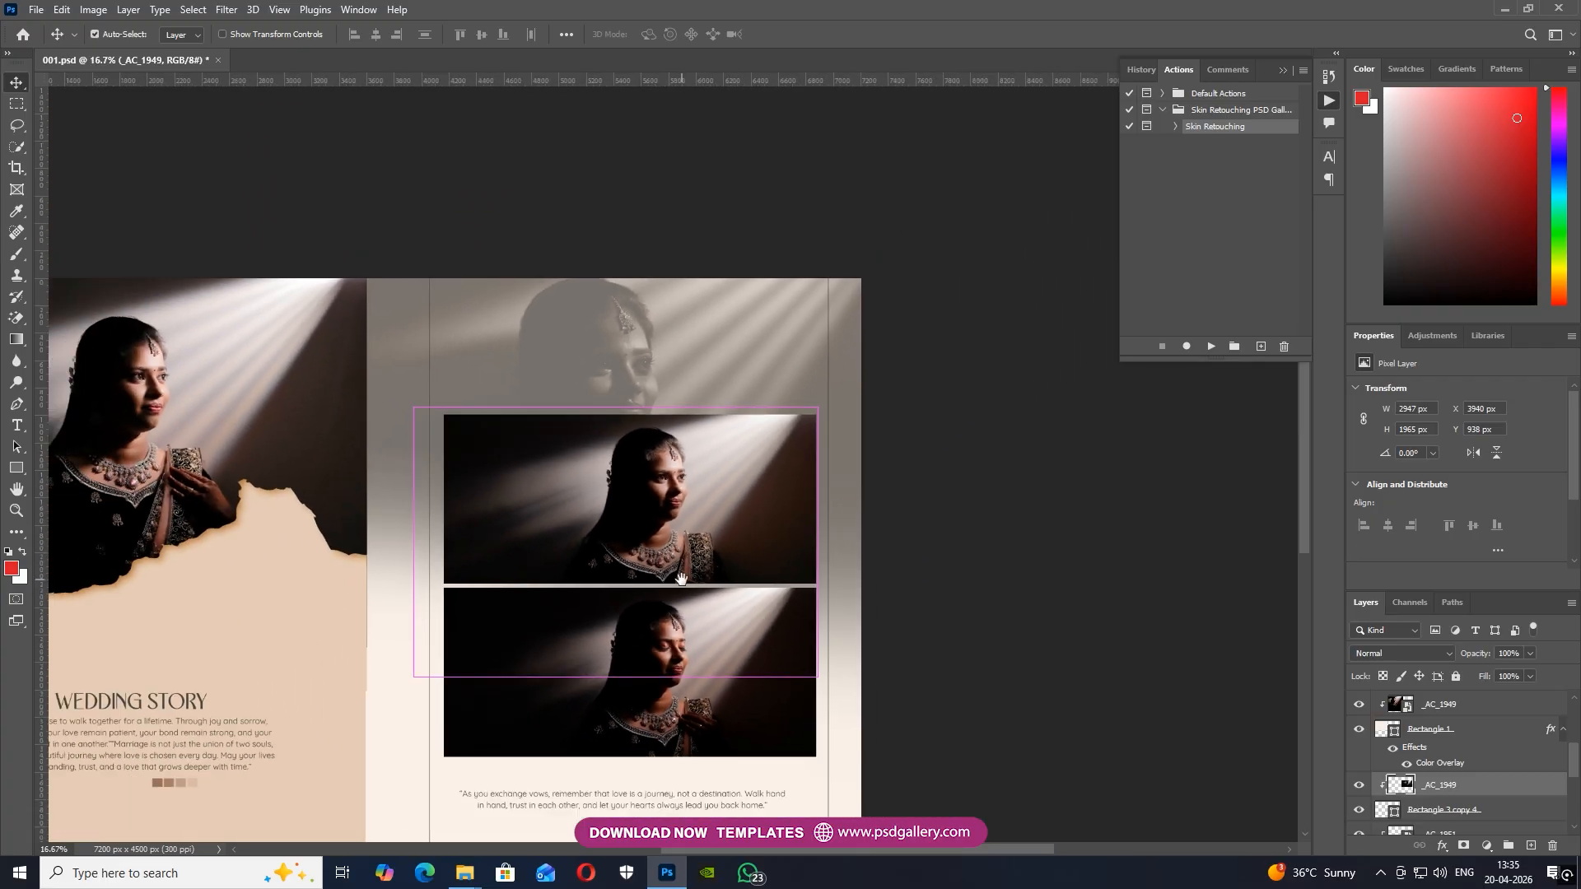
{"action": "left_click_drag", "start_coordinate": [680, 578], "coordinate": [815, 565]}
{"action": "left_click_drag", "start_coordinate": [783, 645], "coordinate": [784, 591]}
{"action": "key", "text": "ctrl+plus"}
{"action": "left_click_drag", "start_coordinate": [727, 657], "coordinate": [729, 573]}
{"action": "key", "text": "ctrl+minus"}
{"action": "key", "text": "ctrl+minus"}
{"action": "key", "text": "ctrl+plus"}
Extend the bottom edge of the lower photo's clipping frame, Rectangle 3 copy 3, slightly downward with Free Transform
{"action": "right_click", "coordinate": [675, 500]}
{"action": "left_click", "coordinate": [696, 505]}
{"action": "key", "text": "ctrl+plus"}
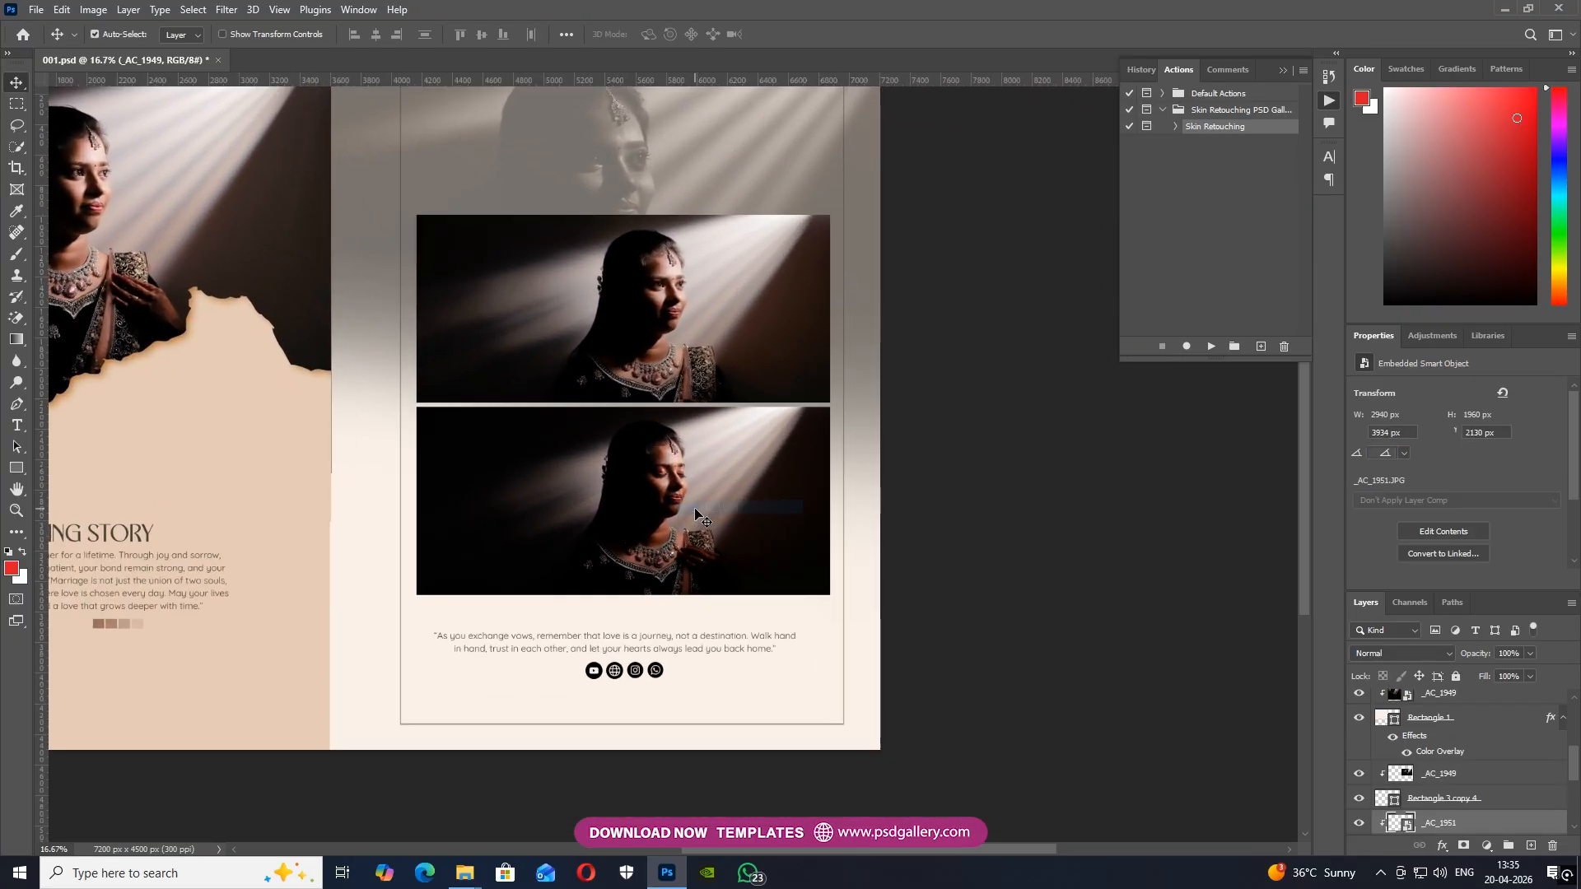
{"action": "right_click", "coordinate": [619, 502]}
{"action": "left_click", "coordinate": [659, 519]}
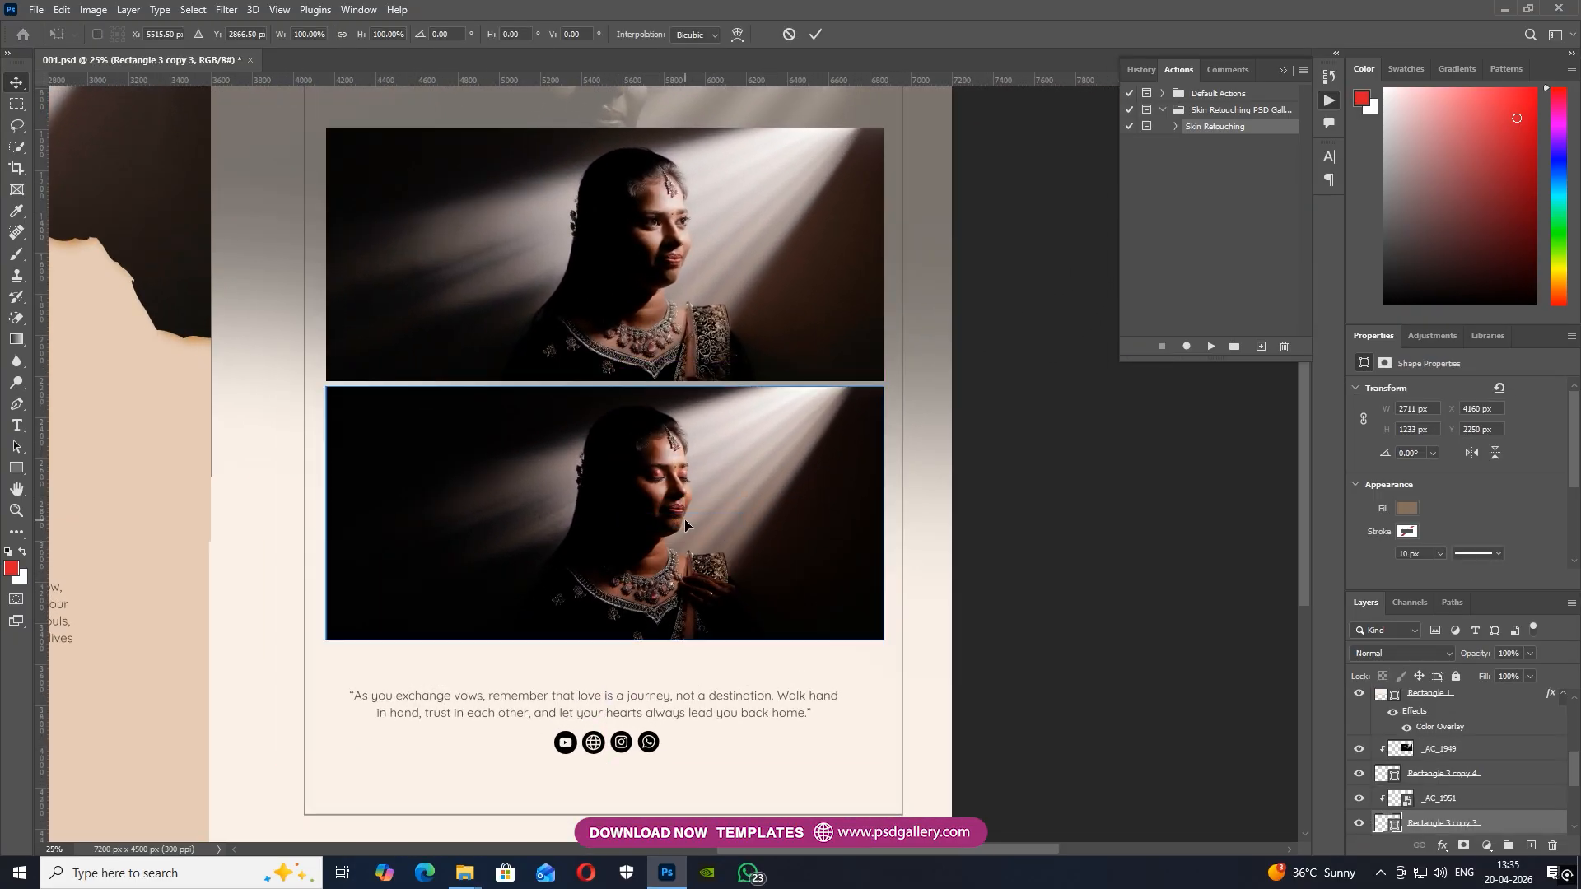
{"action": "right_click", "coordinate": [639, 495]}
{"action": "left_click", "coordinate": [659, 518]}
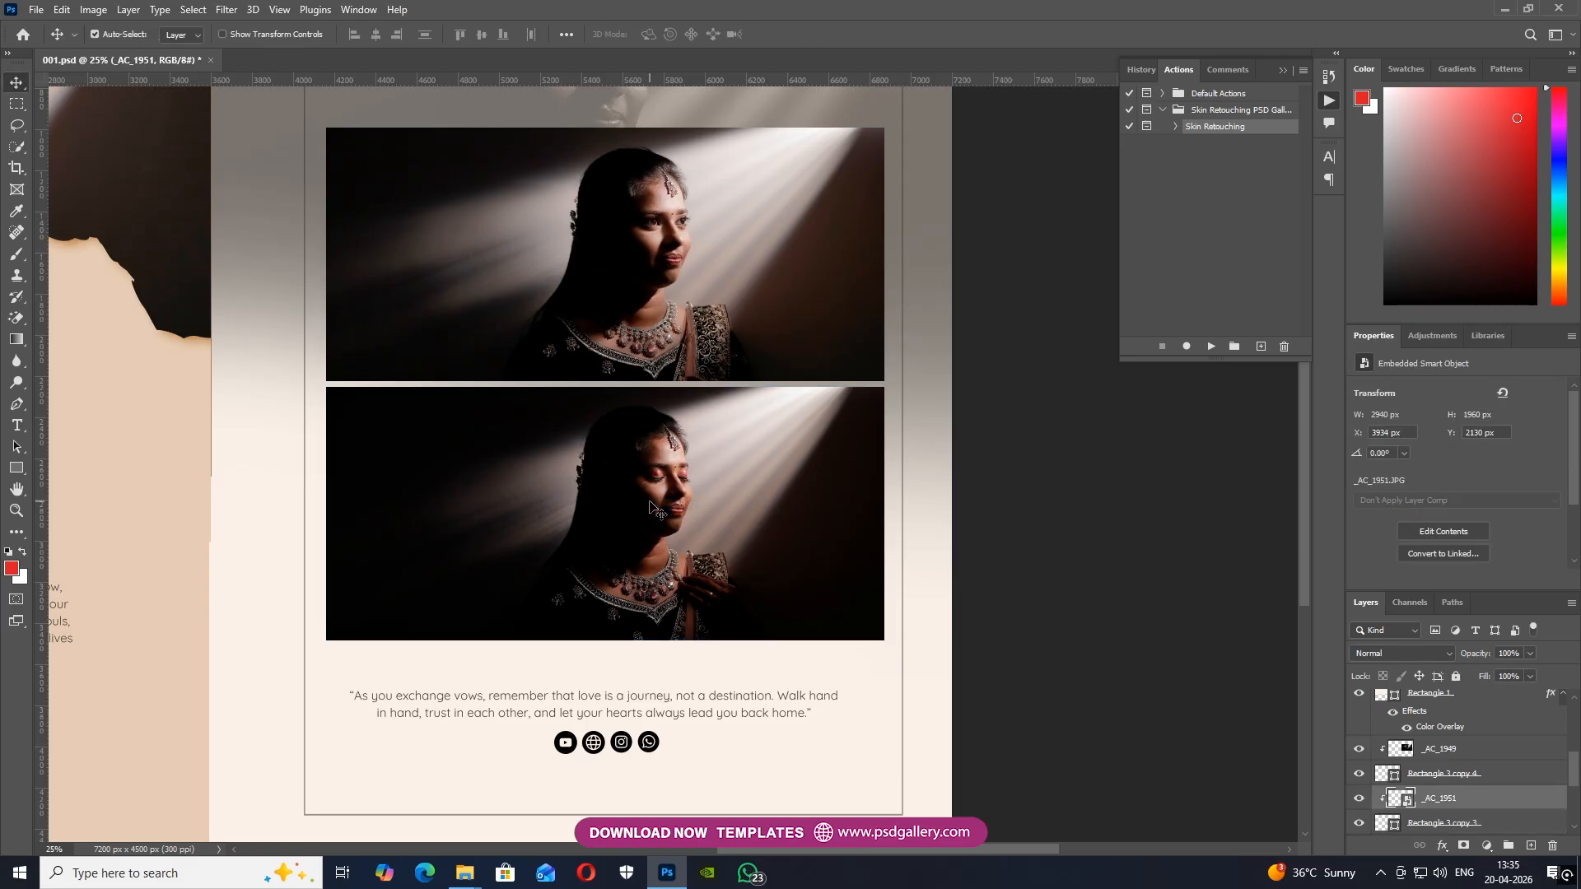
{"action": "right_click", "coordinate": [628, 525]}
{"action": "left_click", "coordinate": [658, 553]}
{"action": "key", "text": "ctrl+t"}
{"action": "left_click_drag", "start_coordinate": [605, 642], "coordinate": [604, 661]}
{"action": "key", "text": "Return"}
Try Camera Raw adjustments on the _AC_1951 photo with Blacks +80, Exposure +0.35 and Texture -52
{"action": "right_click", "coordinate": [662, 517]}
{"action": "left_click", "coordinate": [674, 541]}
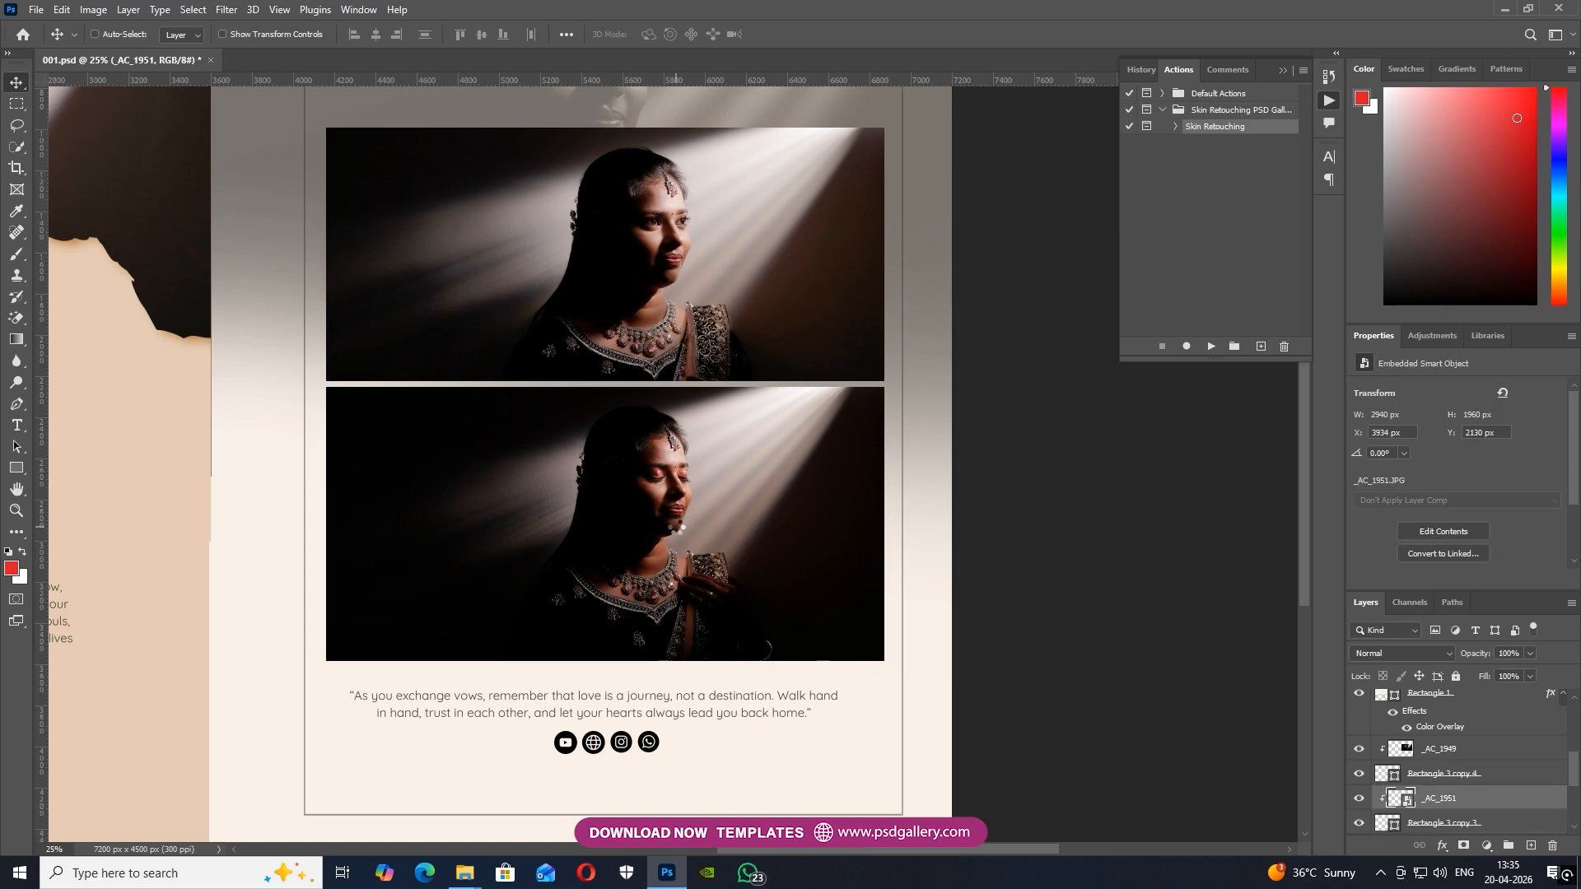
{"action": "key", "text": "ctrl+shift+a"}
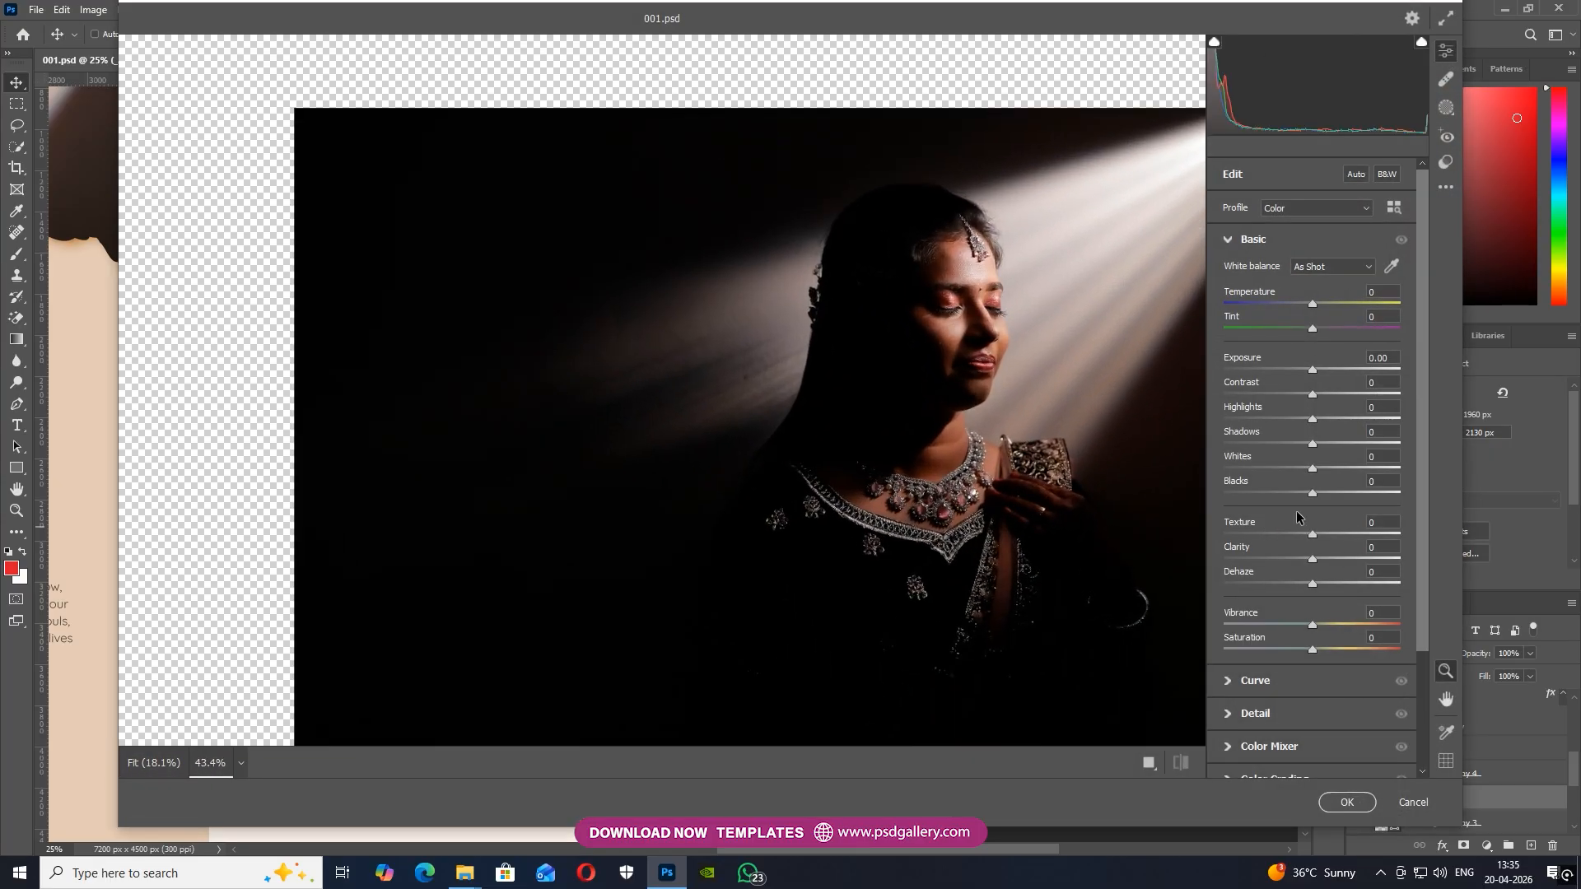
{"action": "left_click_drag", "start_coordinate": [1313, 492], "coordinate": [1384, 492]}
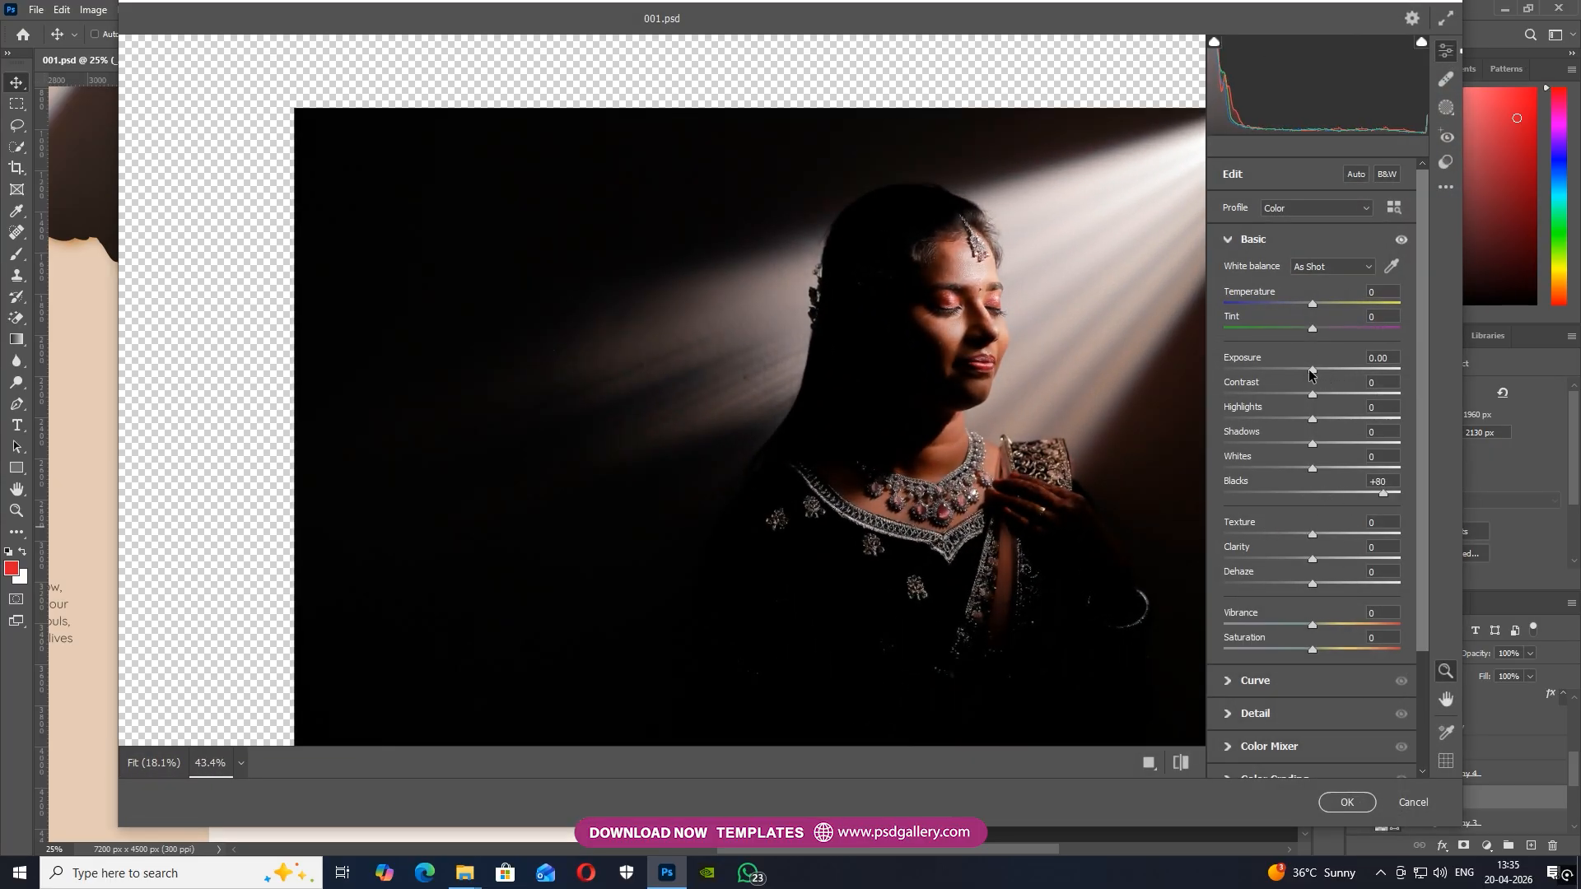
{"action": "left_click_drag", "start_coordinate": [1311, 371], "coordinate": [1318, 371]}
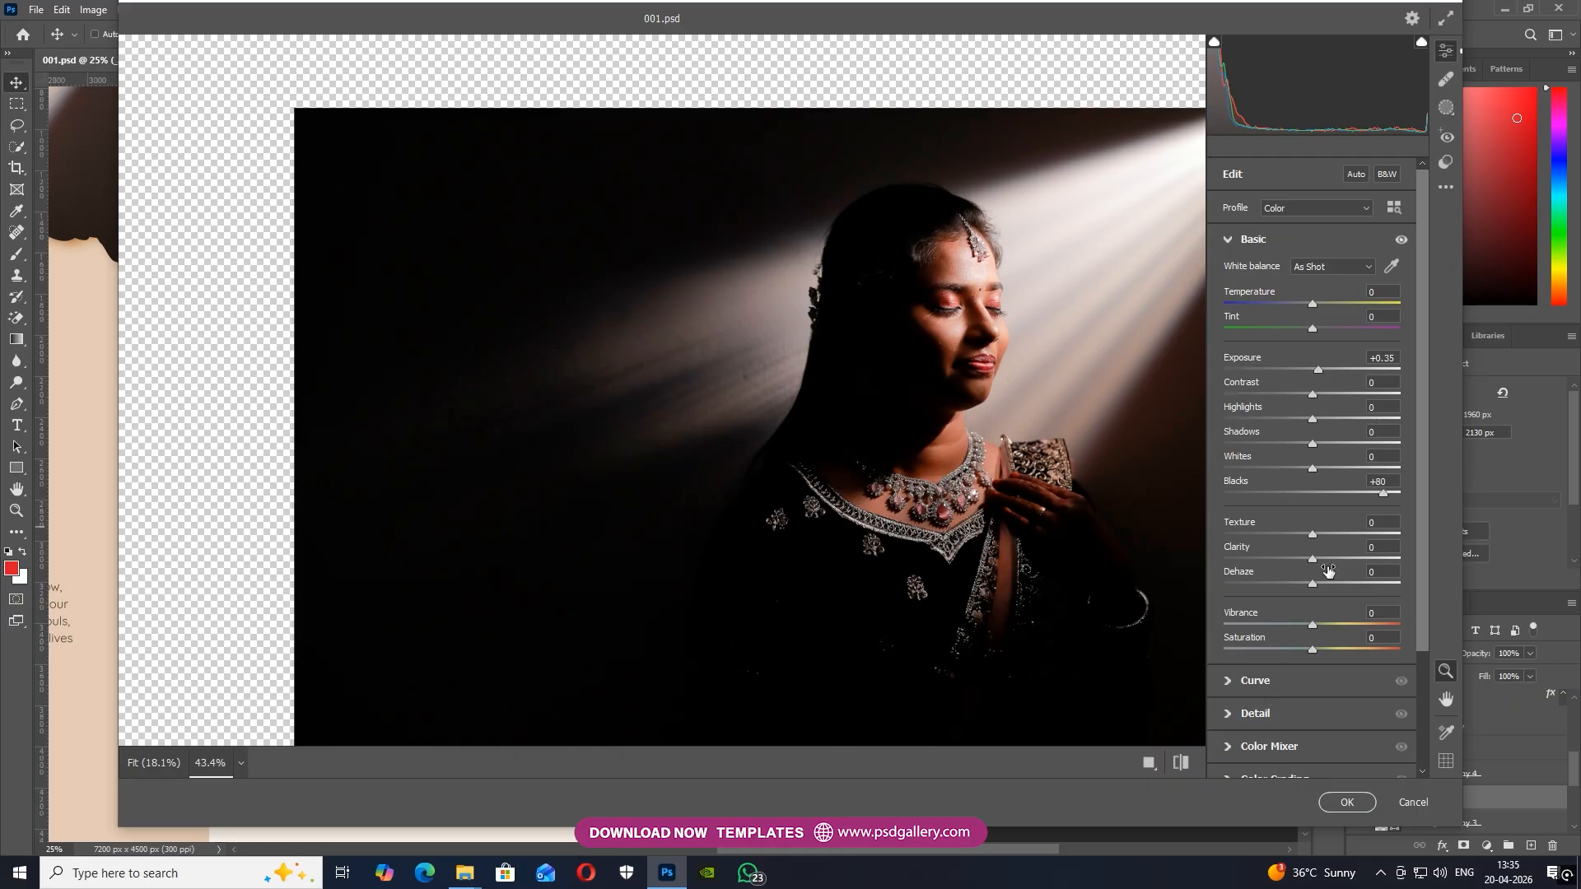
{"action": "left_click_drag", "start_coordinate": [1313, 534], "coordinate": [1265, 540]}
{"action": "mouse_move", "coordinate": [975, 372]}
{"action": "left_mouse_down"}
{"action": "mouse_move", "coordinate": [1078, 374]}
{"action": "mouse_move", "coordinate": [970, 371]}
{"action": "left_mouse_up"}
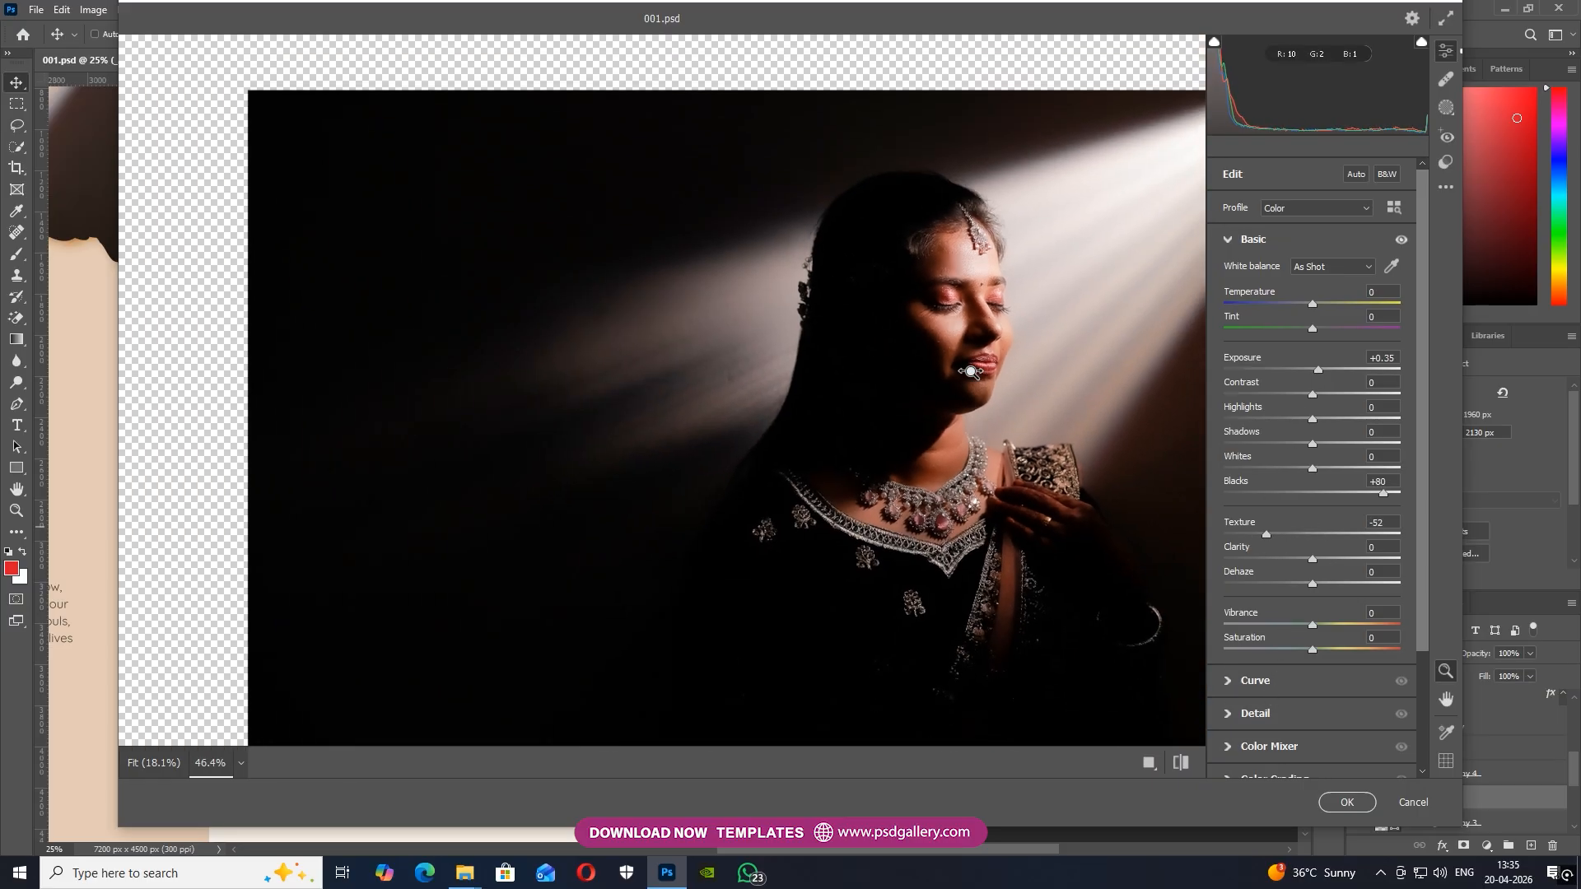
Try reducing the color with Oranges saturation at -21 and overall Saturation at -15, and apply the Camera Raw Filter
{"action": "left_click", "coordinate": [1228, 748]}
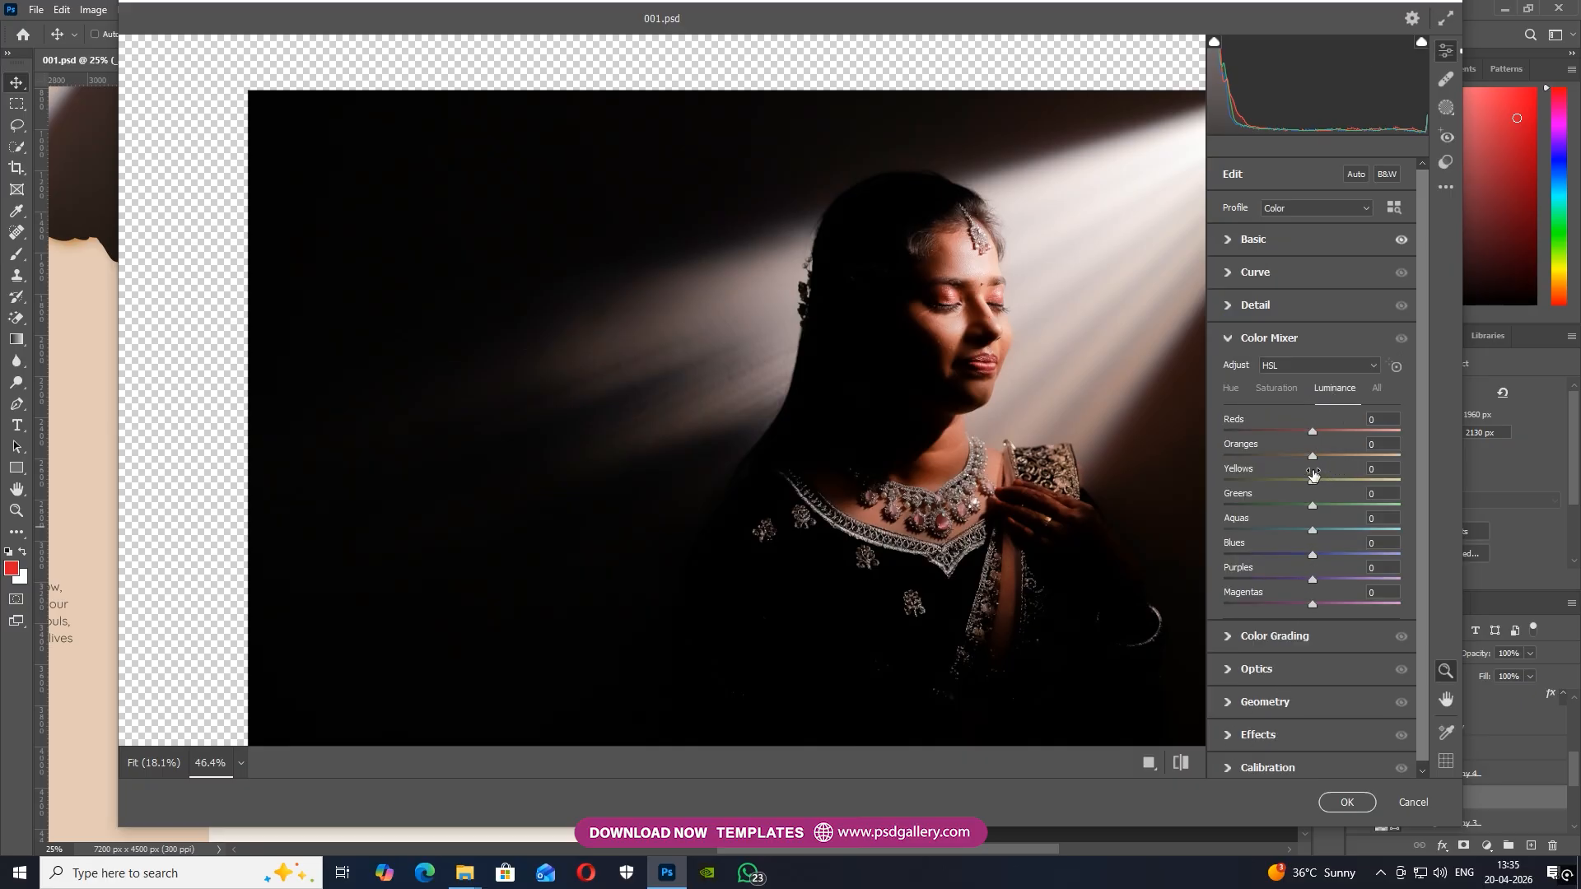
{"action": "left_click_drag", "start_coordinate": [1304, 457], "coordinate": [1294, 454]}
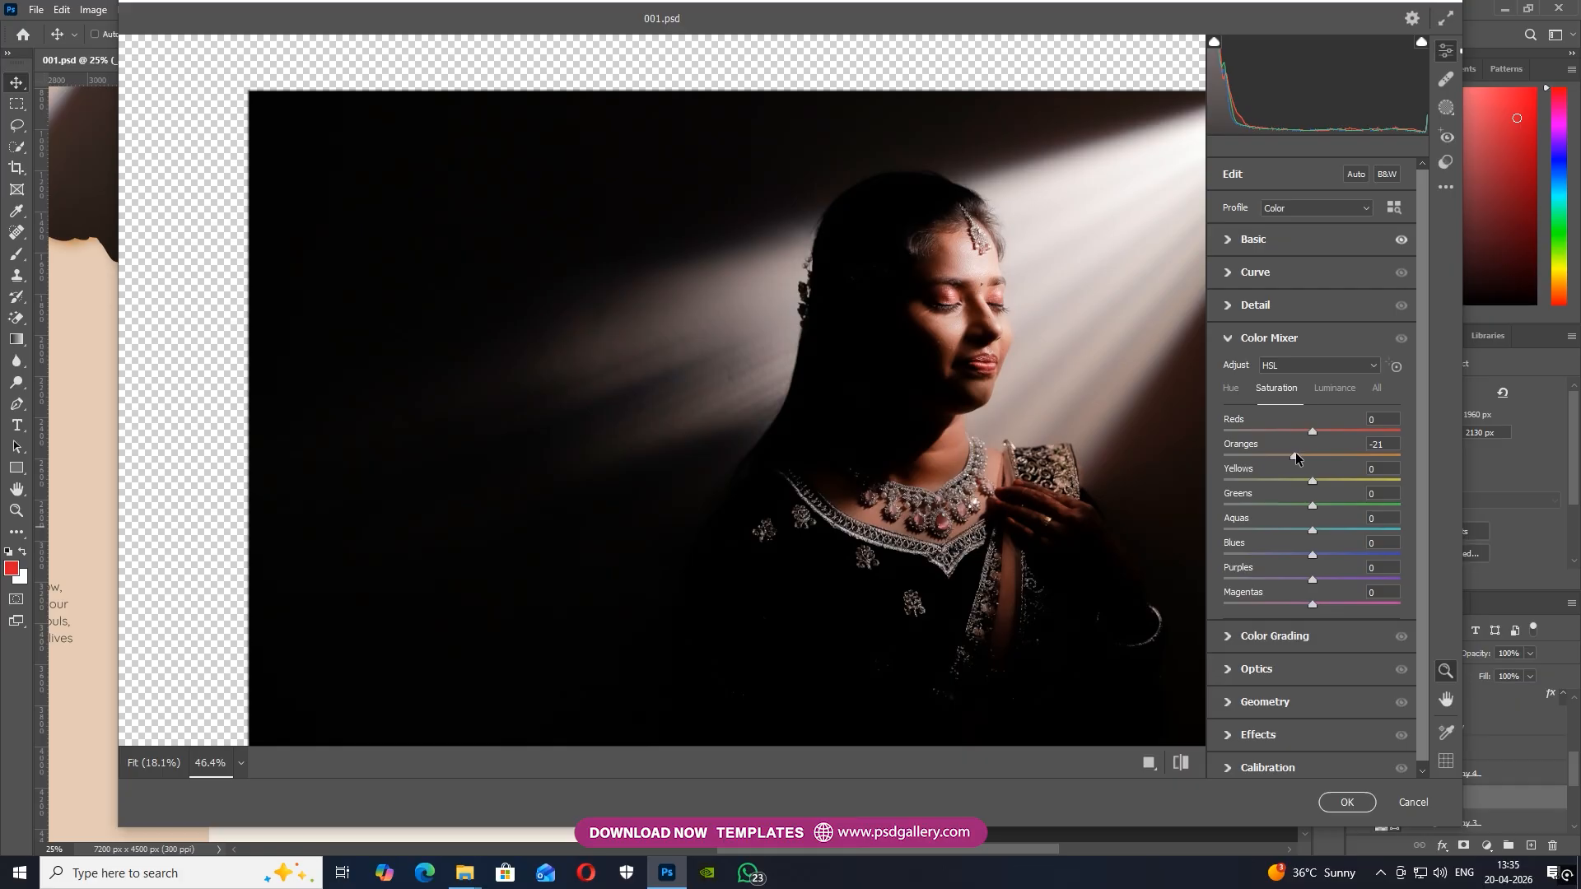
{"action": "left_click", "coordinate": [1228, 240]}
{"action": "left_click_drag", "start_coordinate": [1311, 651], "coordinate": [1298, 650]}
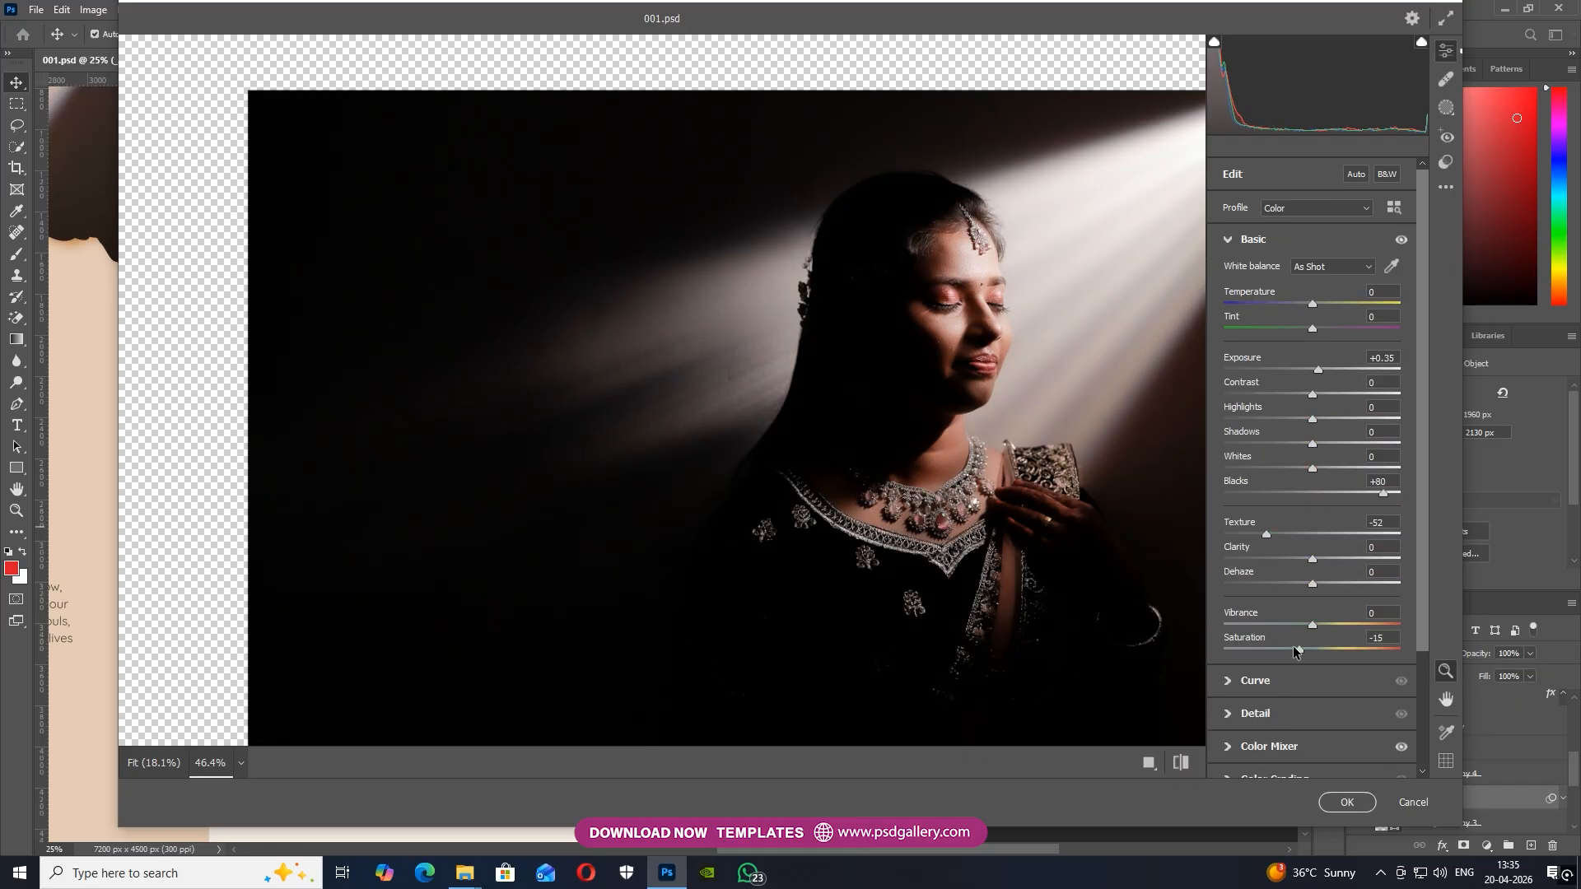
{"action": "left_click", "coordinate": [1091, 608], "text": "alt"}
{"action": "left_click", "coordinate": [1347, 802]}
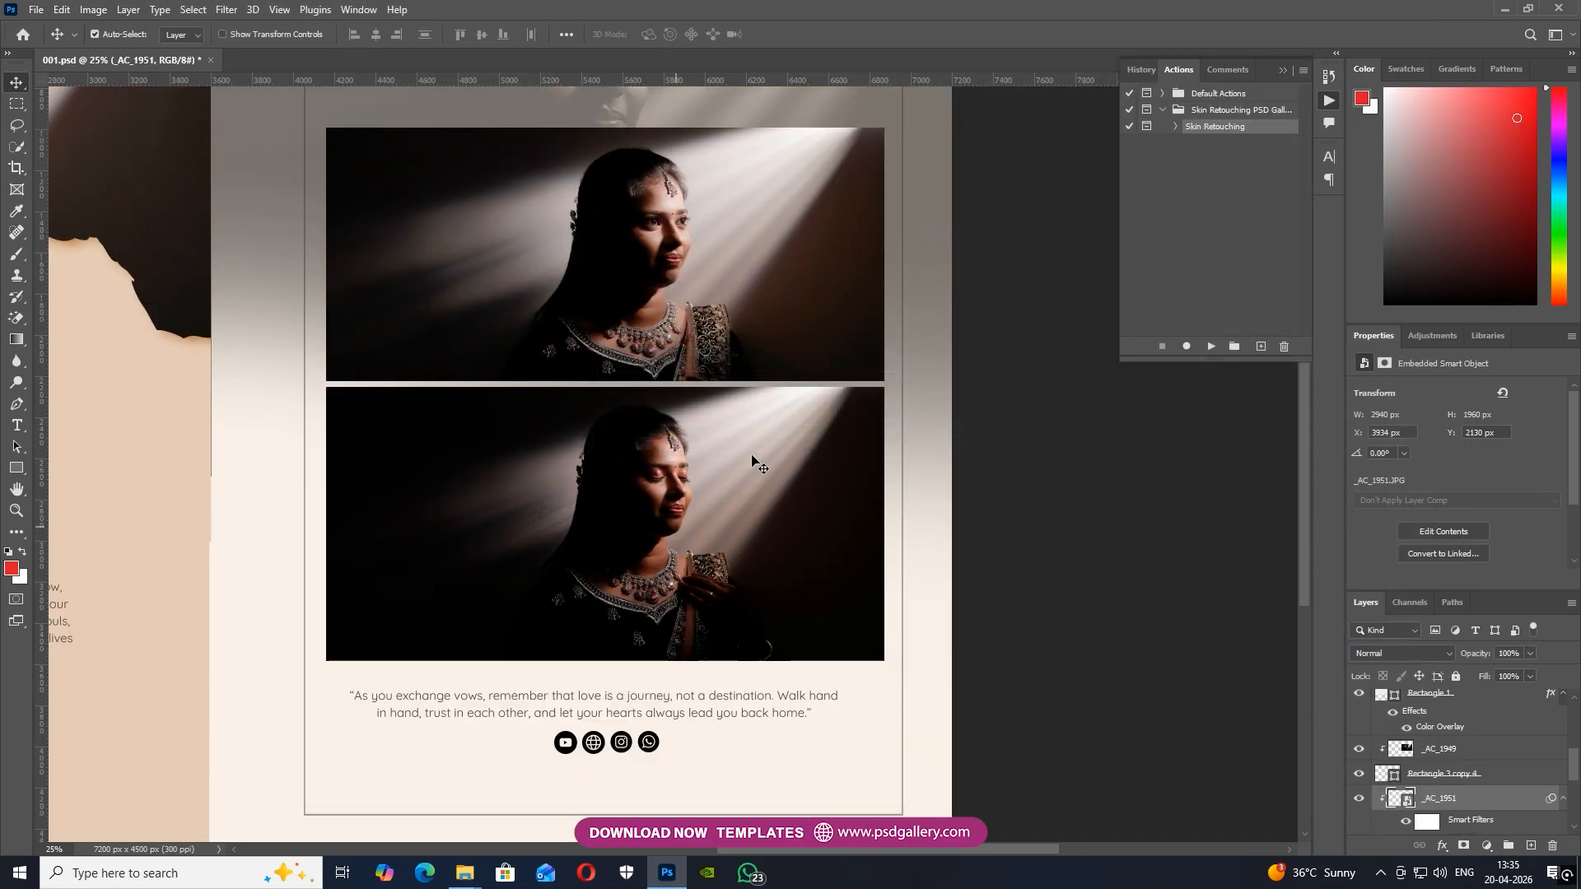
Apply Levels to the lower _AC_1951 photo with the midtone input at 1.15
{"action": "scroll", "coordinate": [755, 458], "scroll_direction": "up", "scroll_amount": 4}
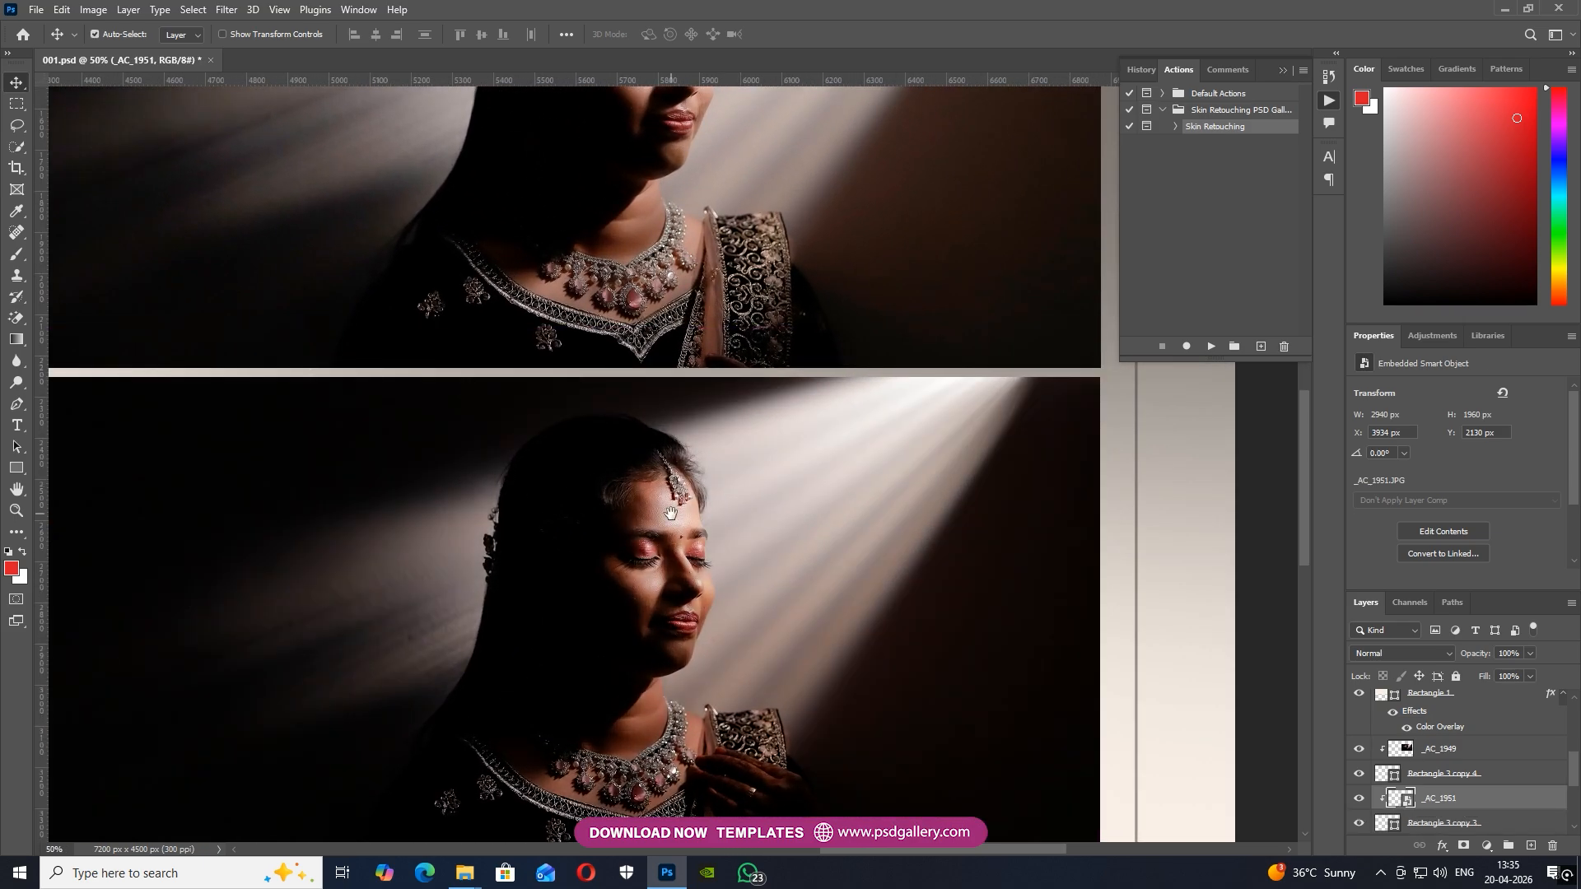
{"action": "scroll", "coordinate": [741, 519], "scroll_direction": "down", "scroll_amount": 2}
{"action": "scroll", "coordinate": [734, 540], "scroll_direction": "up", "scroll_amount": 1}
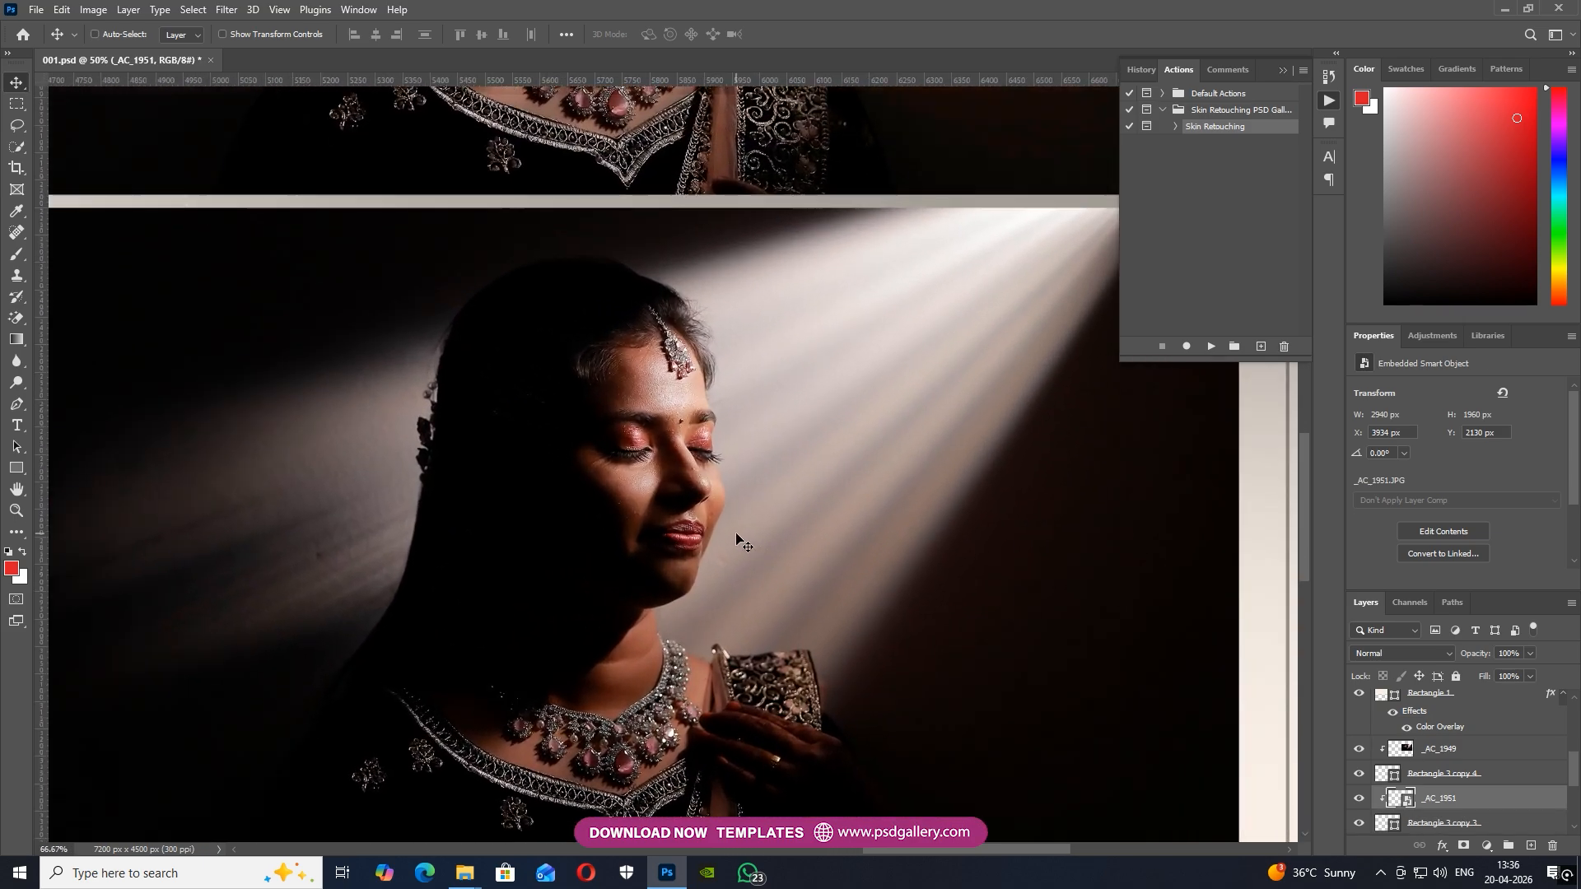
{"action": "key", "text": "ctrl+l"}
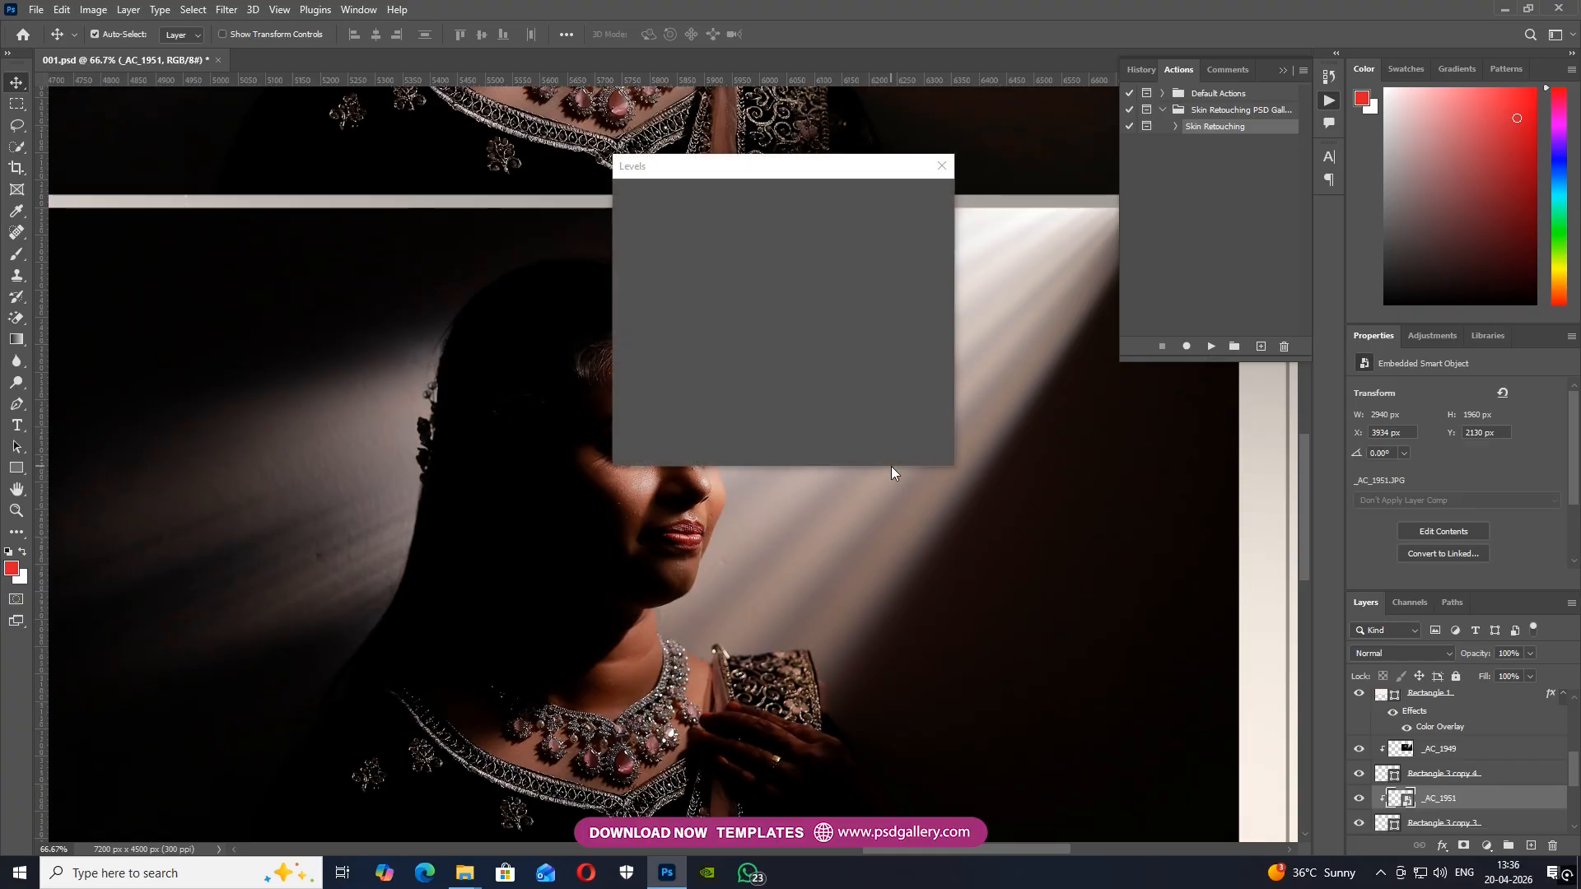
{"action": "left_click", "coordinate": [728, 349]}
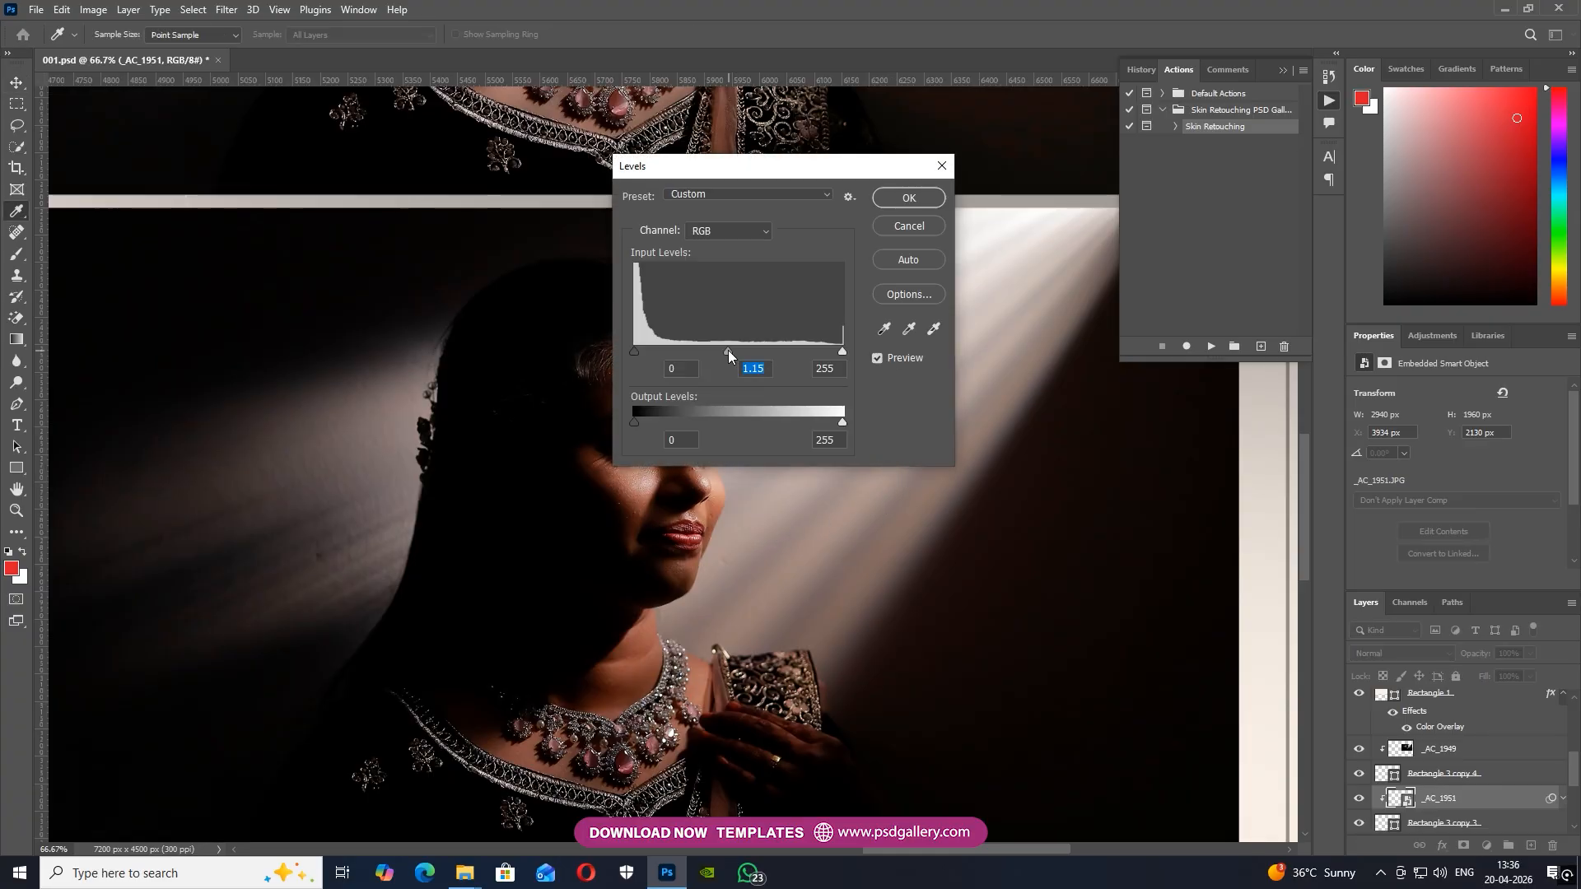
{"action": "left_click", "coordinate": [907, 198]}
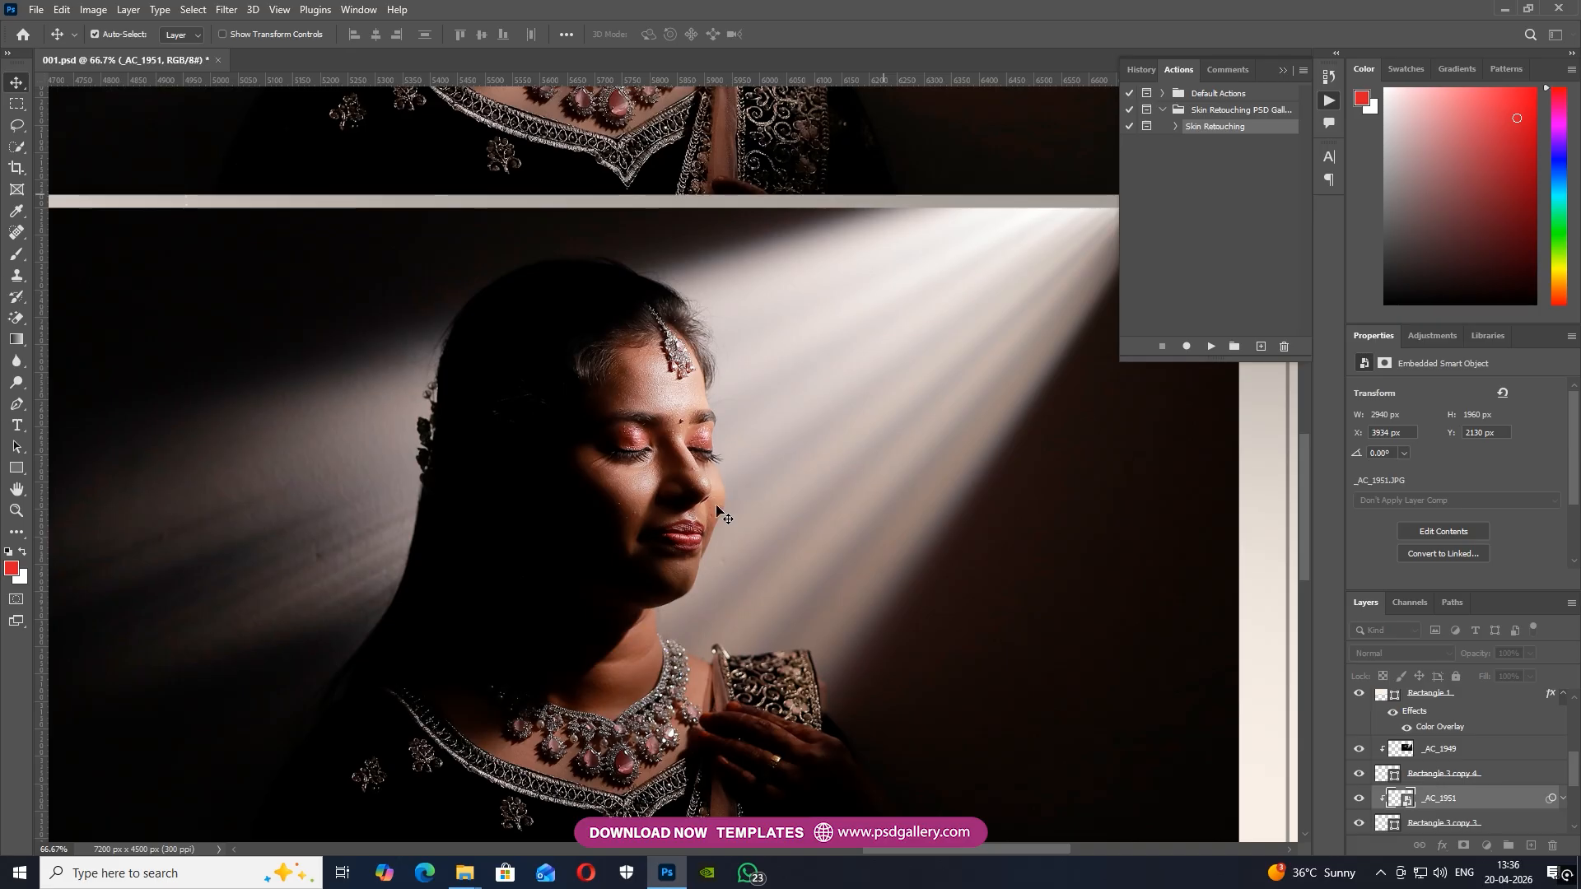
Rasterize the _AC_1951 photo layer and heal the blemishes on the bride's face with the Spot Healing Brush
{"action": "scroll", "coordinate": [718, 508], "scroll_direction": "up", "scroll_amount": 1}
{"action": "key", "text": "j"}
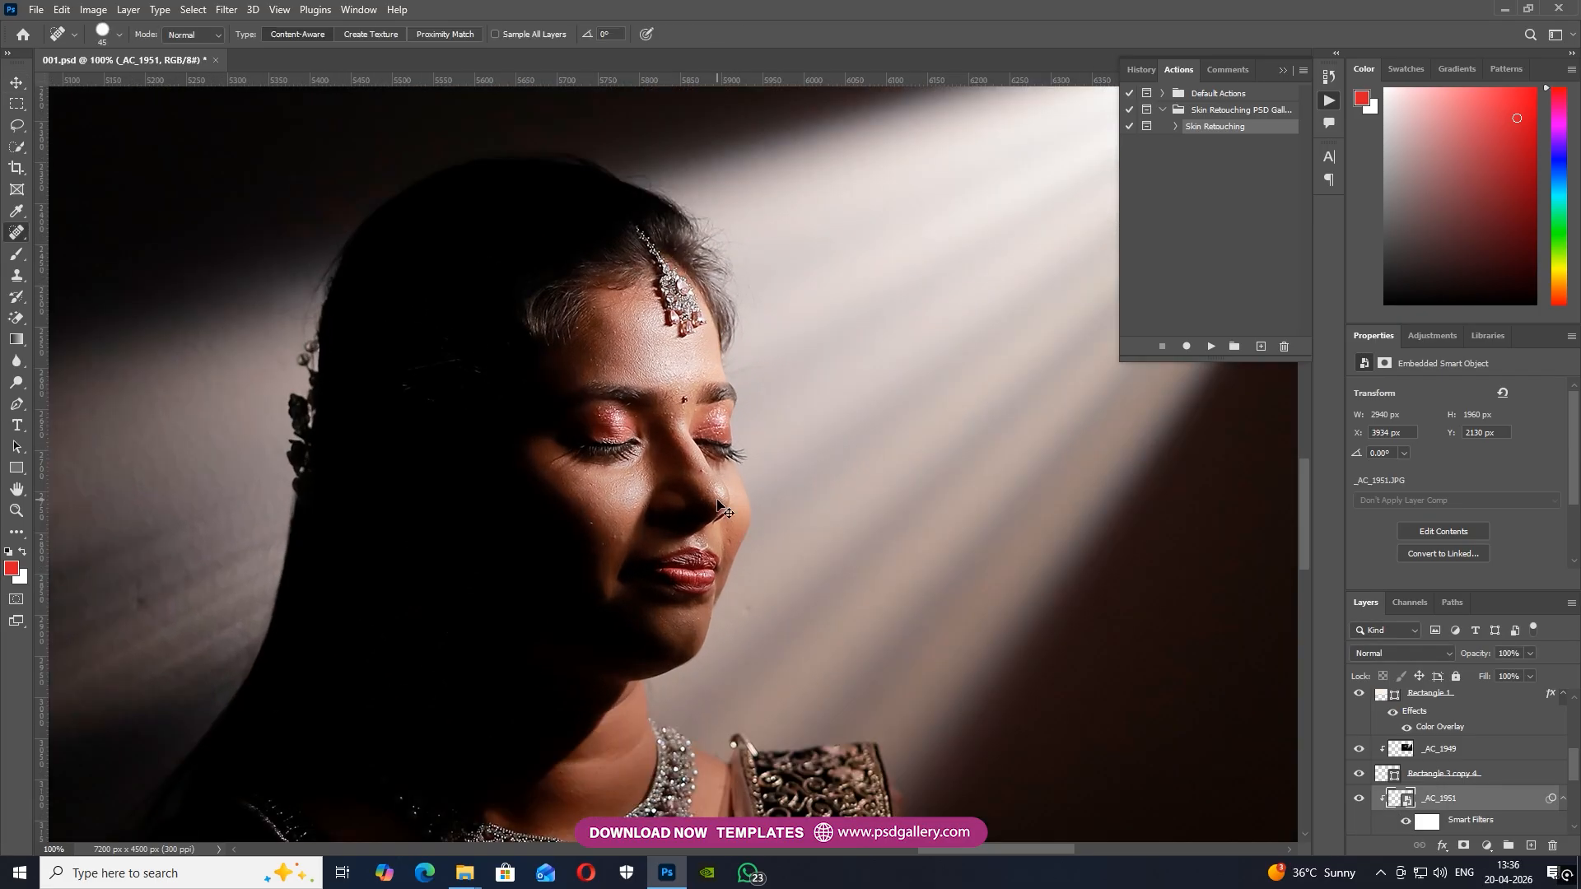
{"action": "key", "text": "ctrl+plus"}
{"action": "right_click", "coordinate": [1449, 802]}
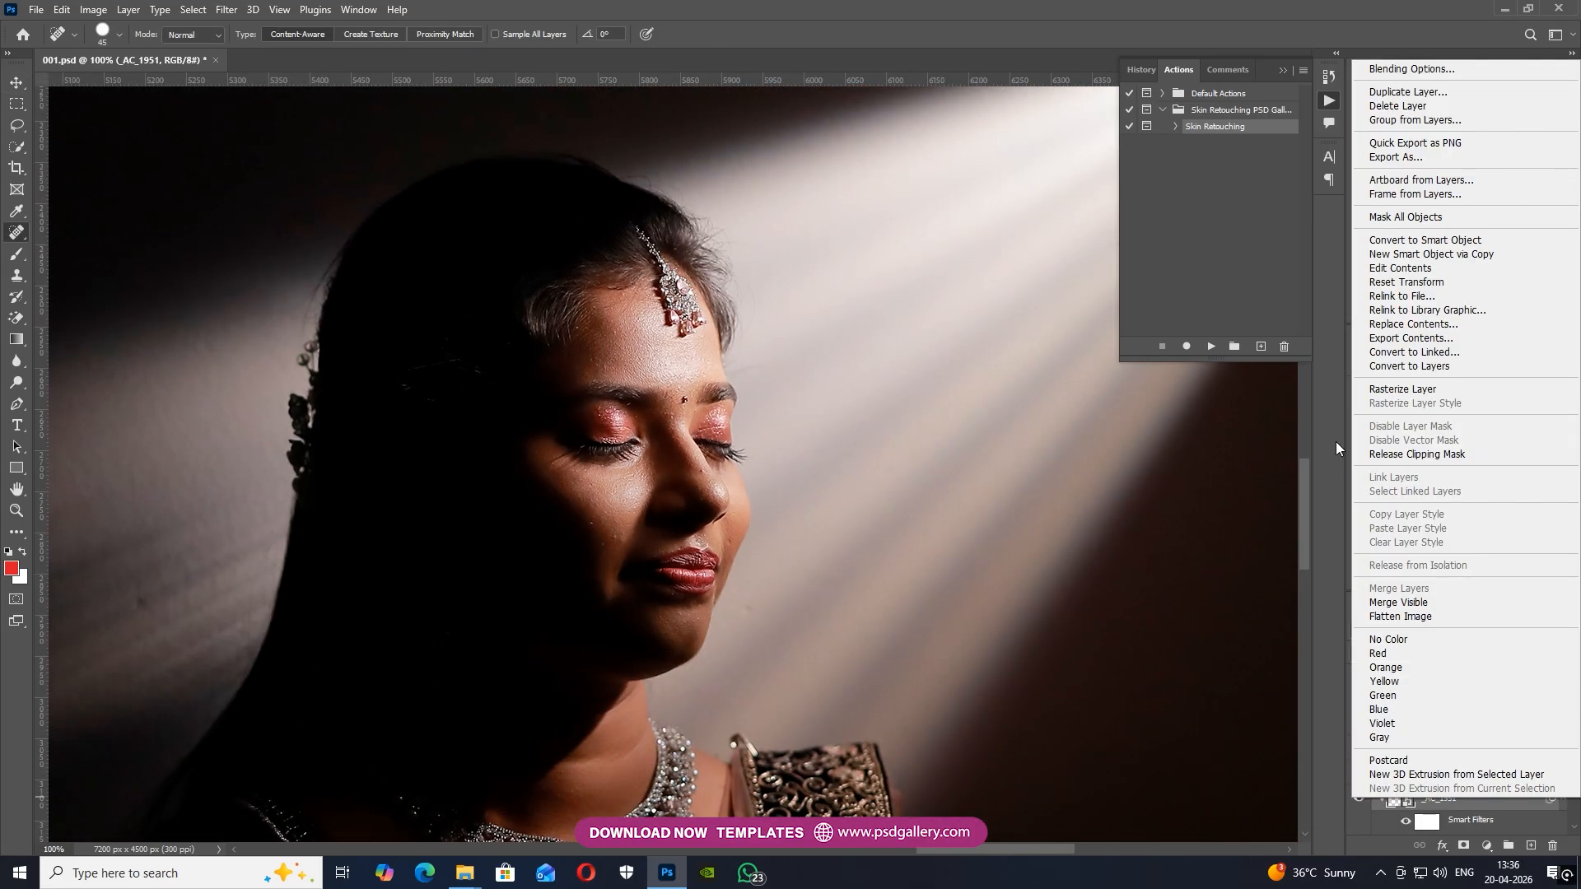
{"action": "left_click", "coordinate": [1389, 390]}
{"action": "key", "text": "ctrl+plus"}
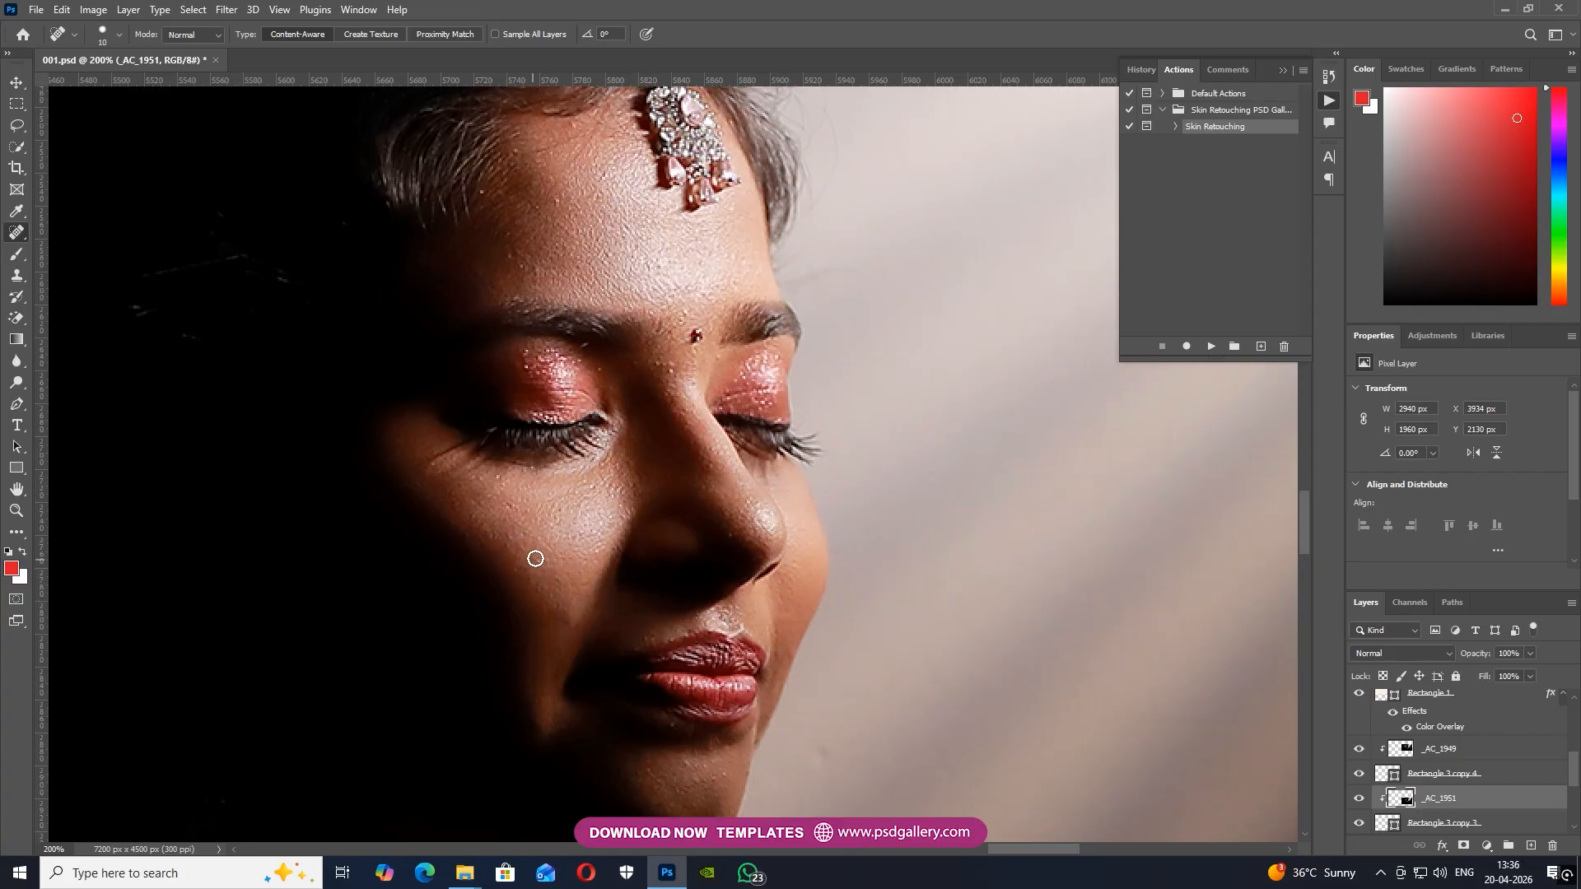
{"action": "key", "text": "ctrl+minus"}
{"action": "key", "text": "ctrl+minus"}
{"action": "key", "text": "ctrl+minus"}
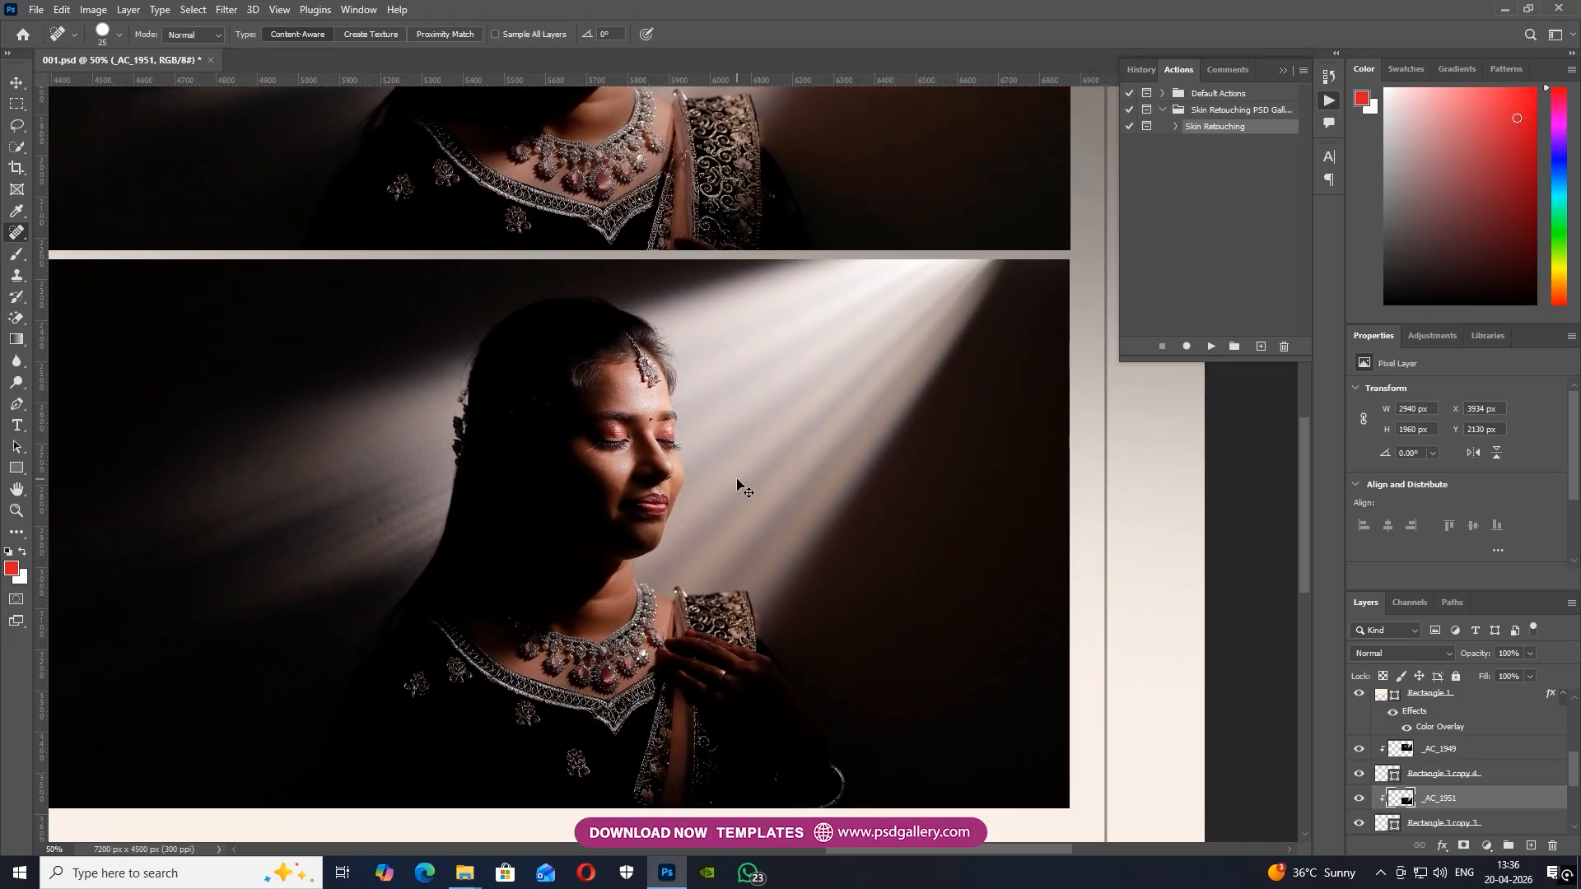
Apply Hue/Saturation to the _AC_1951 photo with the master Saturation at -11
{"action": "key", "text": "ctrl+u"}
{"action": "left_click_drag", "start_coordinate": [1183, 407], "coordinate": [1179, 407]}
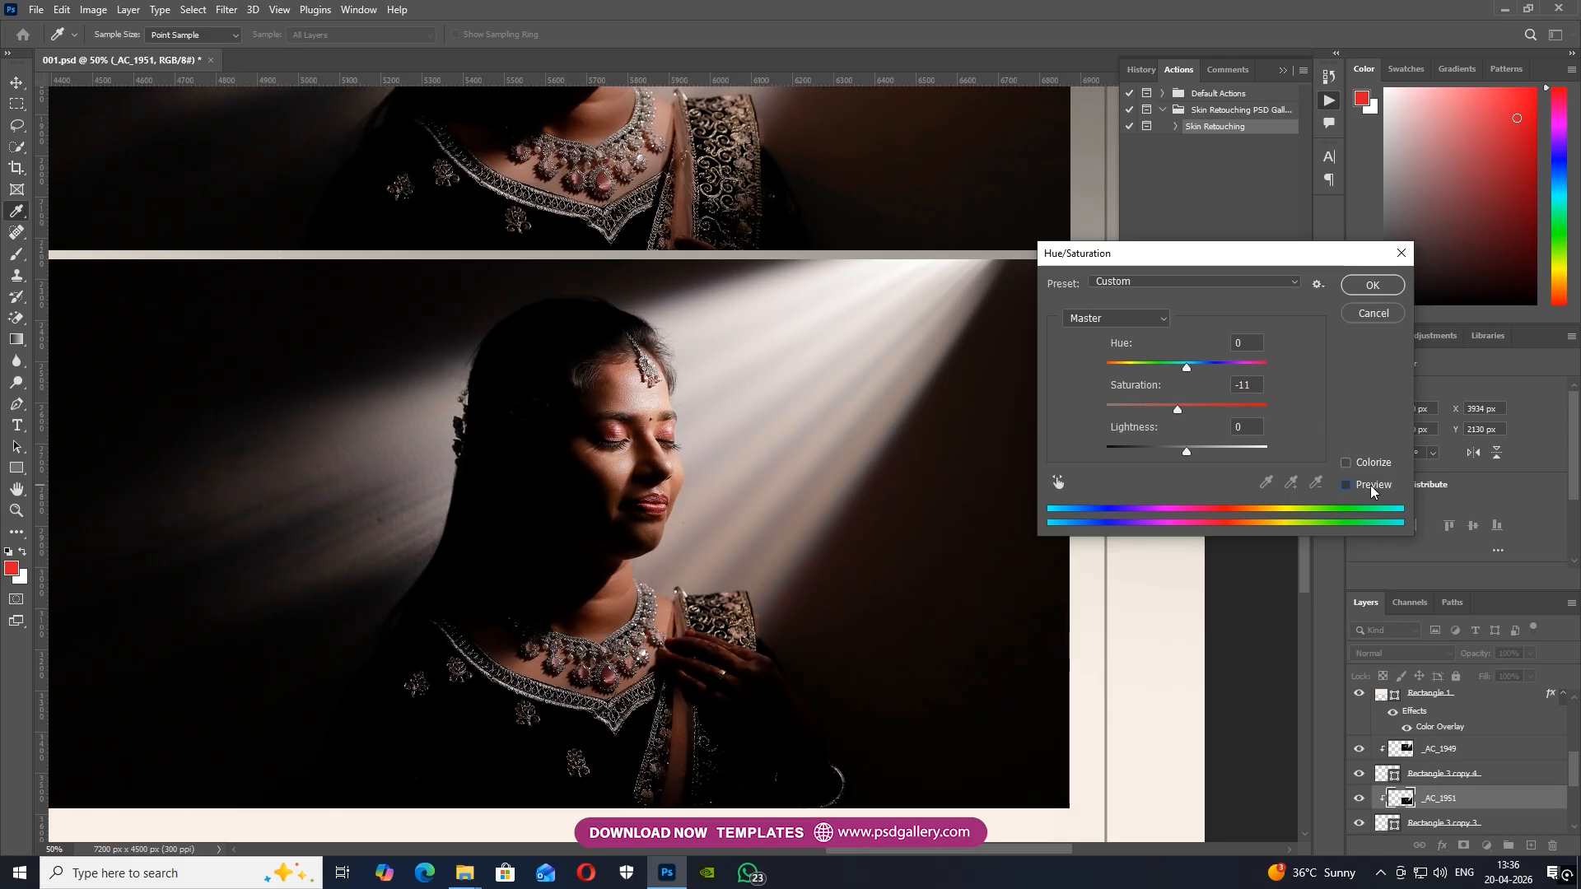
{"action": "left_click", "coordinate": [1372, 285]}
{"action": "key", "text": "j"}
Dodge the midtones of the lower _AC_1951 and upper _AC_1949 photos with a 1100 px brush at 82% exposure
{"action": "key", "text": "ctrl+minus"}
{"action": "key", "text": "ctrl+minus"}
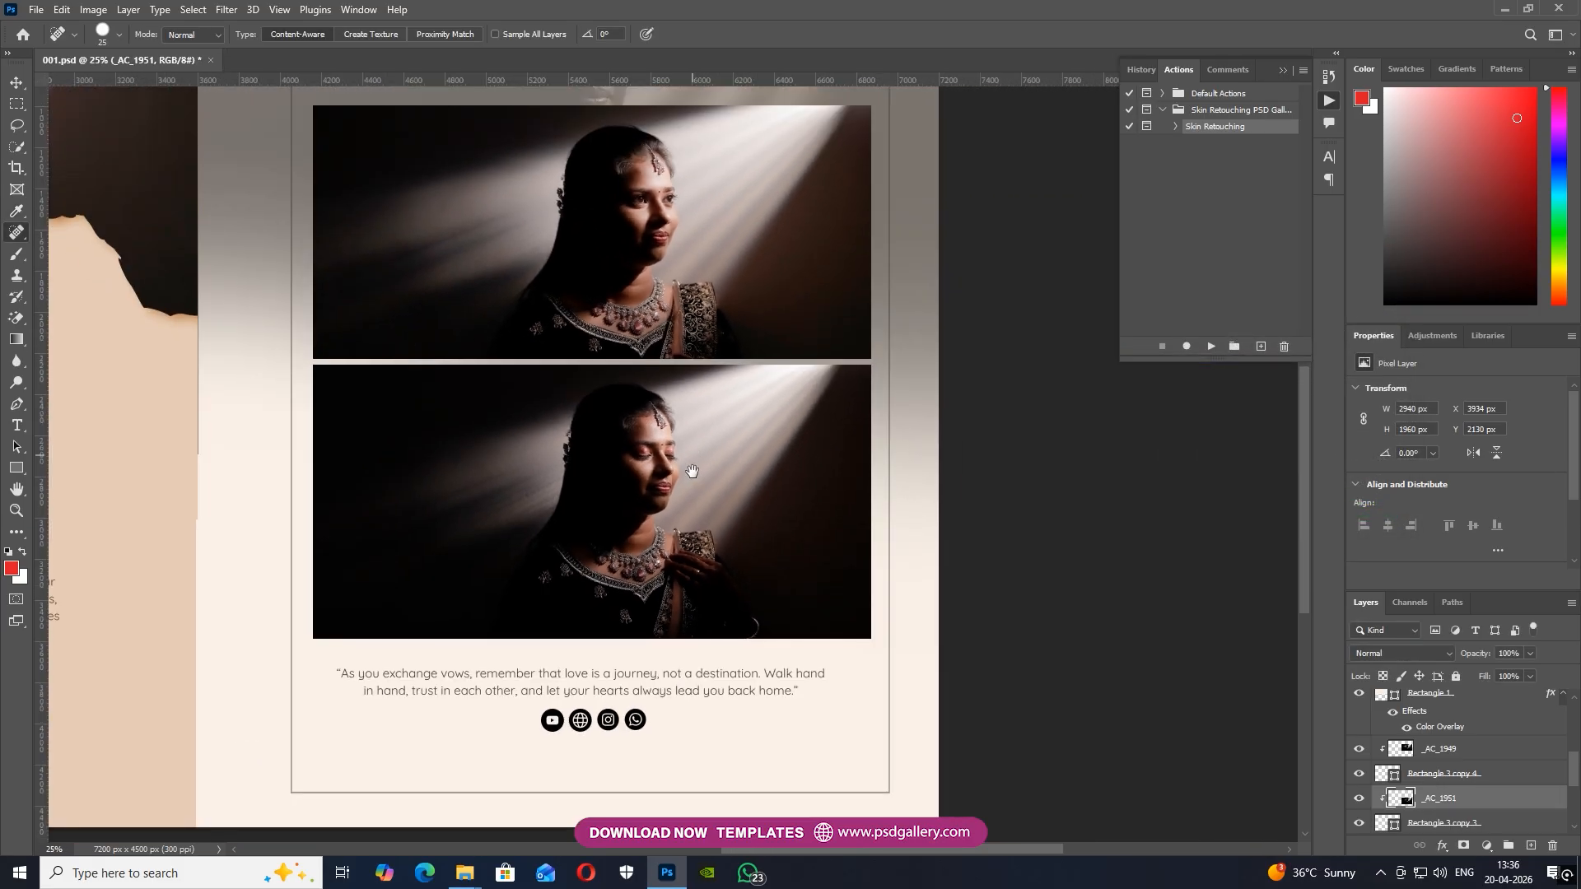
{"action": "key", "text": "ctrl+plus"}
{"action": "key", "text": "o"}
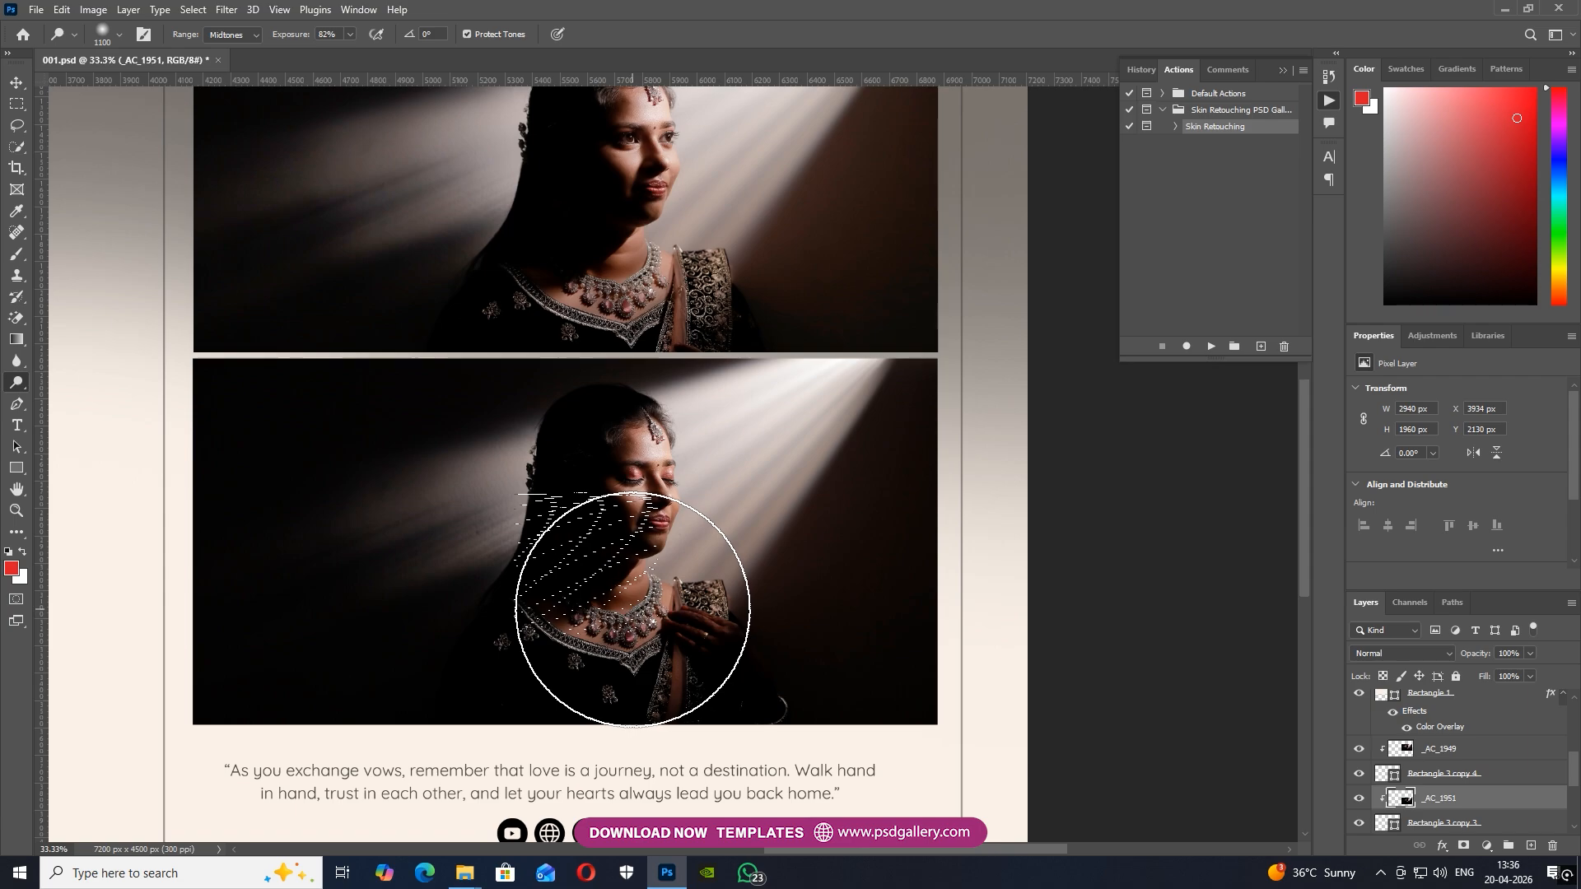
{"action": "scroll", "coordinate": [635, 564], "scroll_direction": "up", "scroll_amount": 2}
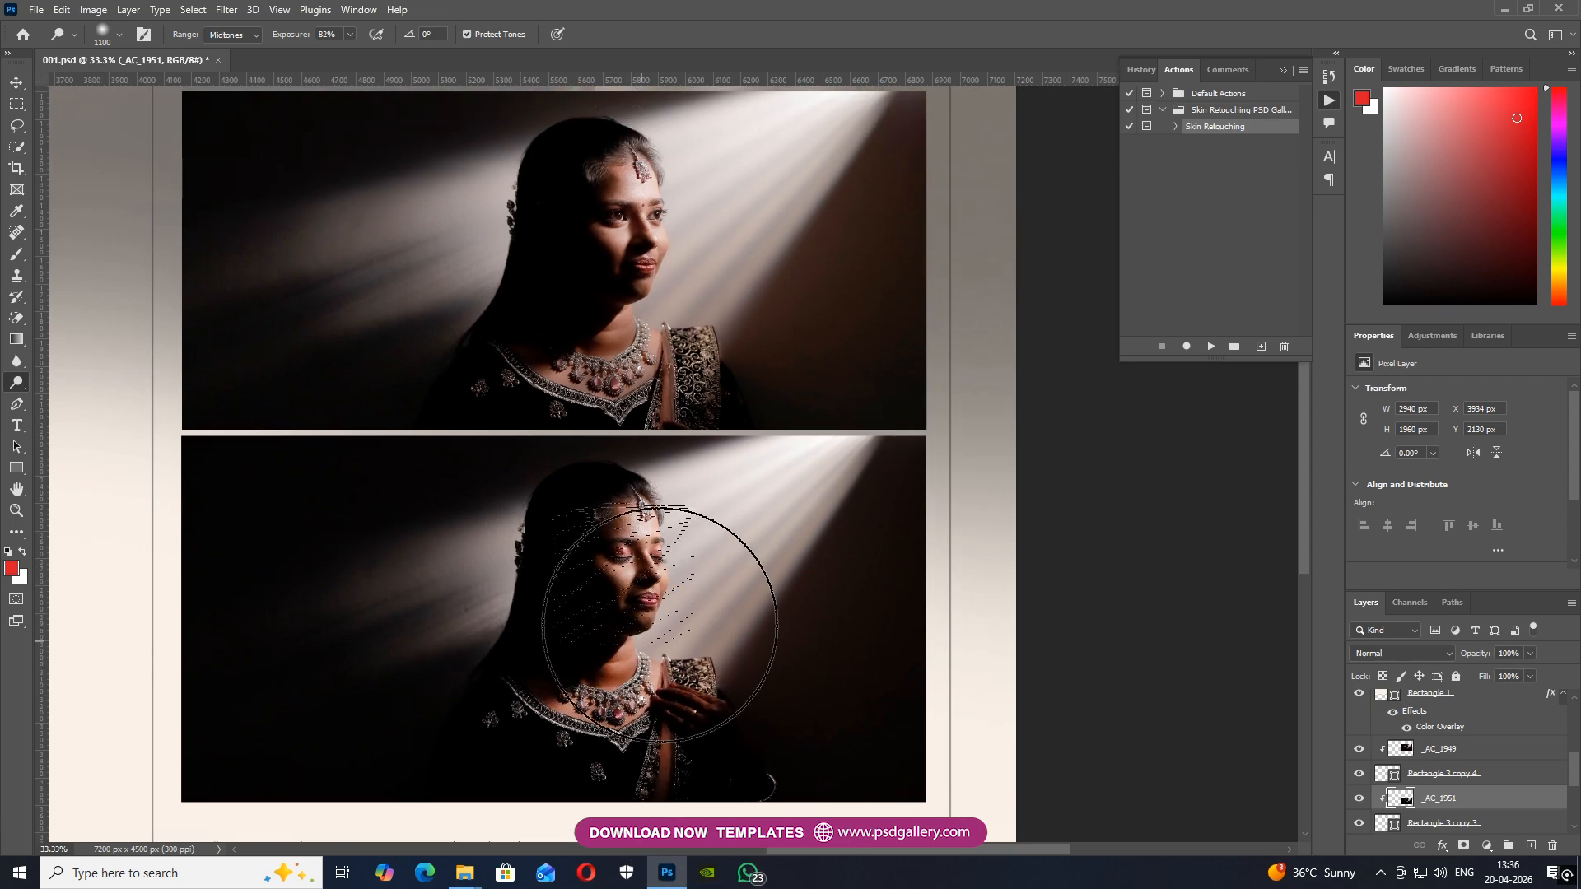
{"action": "key", "text": "v"}
{"action": "left_click", "coordinate": [626, 354]}
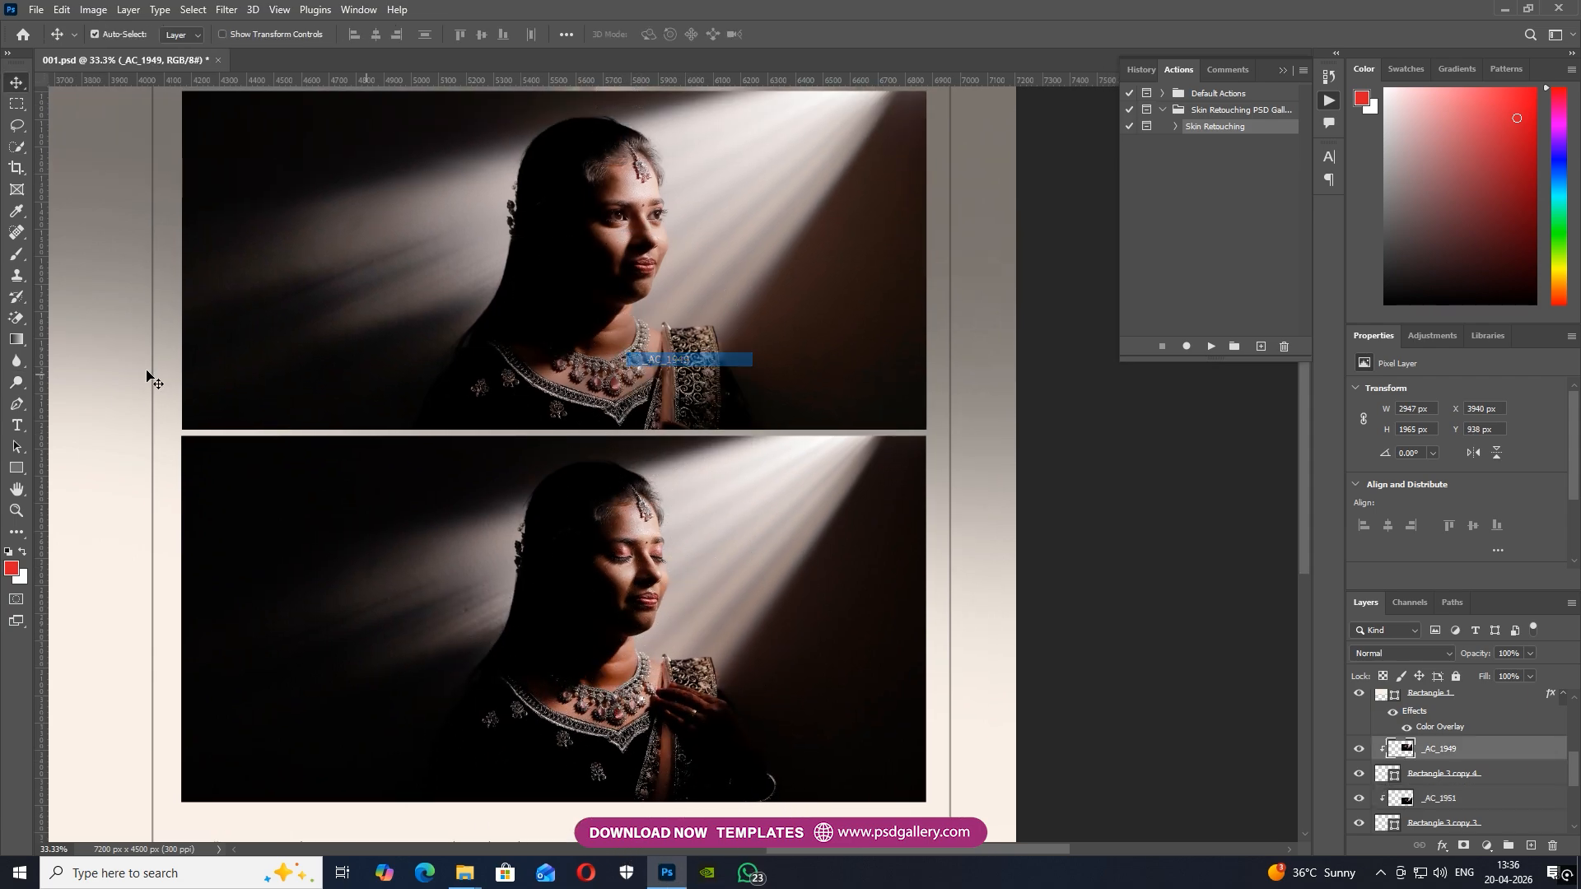
{"action": "left_click", "coordinate": [17, 382]}
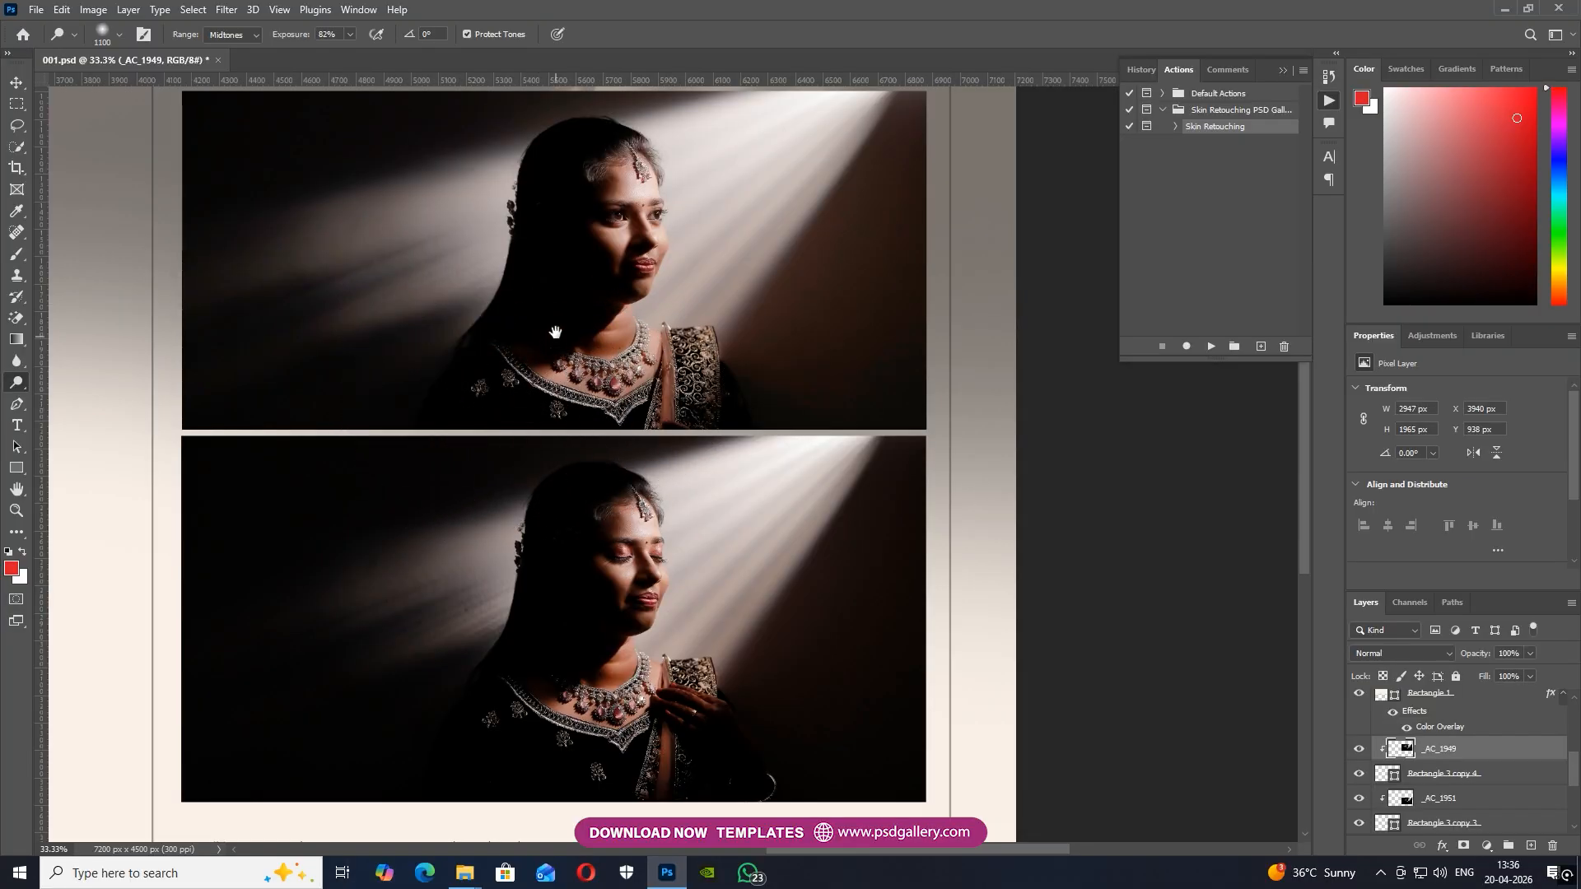
Scale the faded _AC_1947 background photo to about 4910 x 3274 px and shift it up and right above the framed photos
{"action": "scroll", "coordinate": [561, 372], "scroll_direction": "down", "scroll_amount": 1}
{"action": "scroll", "coordinate": [561, 372], "scroll_direction": "down", "scroll_amount": 2}
{"action": "left_click_drag", "start_coordinate": [382, 366], "coordinate": [803, 506]}
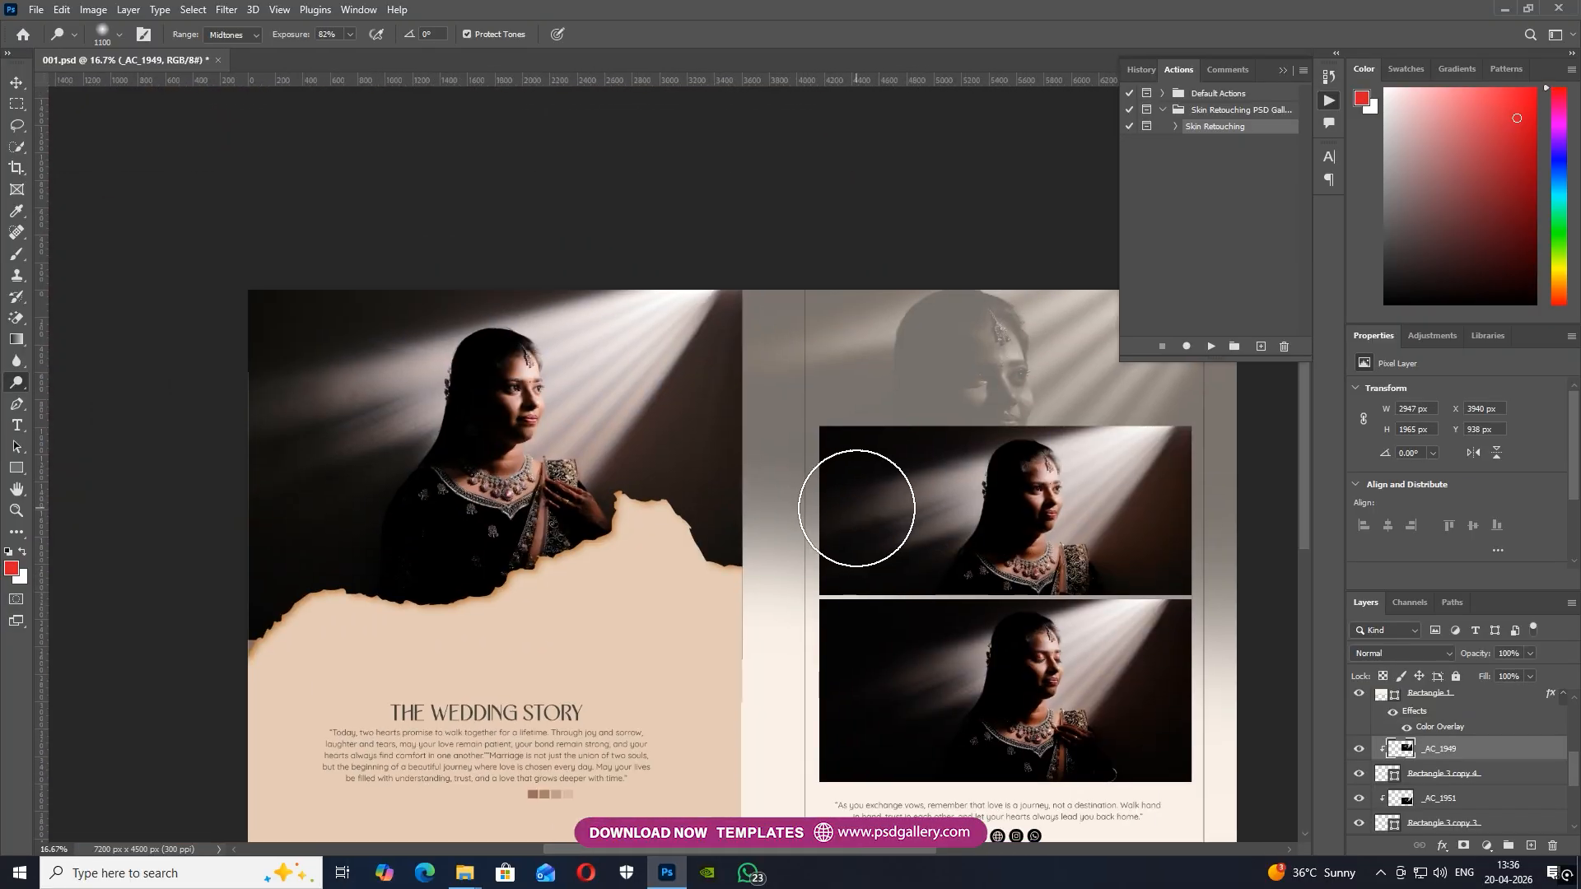
{"action": "key", "text": "v"}
{"action": "left_click_drag", "start_coordinate": [935, 488], "coordinate": [480, 505]}
{"action": "right_click", "coordinate": [570, 370]}
{"action": "left_click", "coordinate": [574, 378]}
{"action": "key", "text": "ctrl+t"}
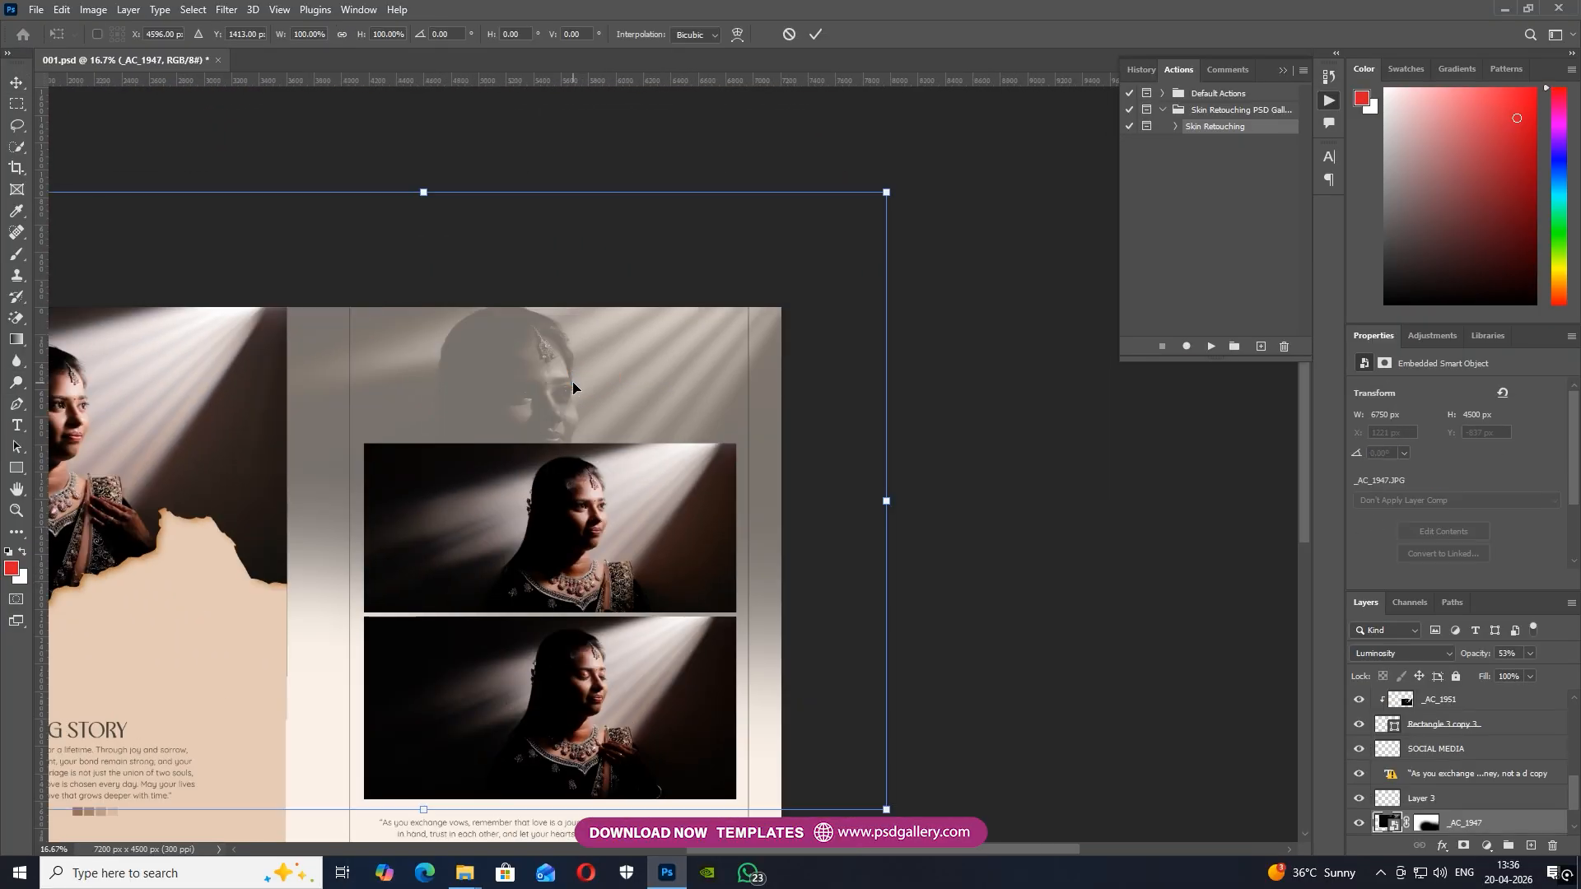
{"action": "left_click_drag", "start_coordinate": [887, 193], "coordinate": [774, 270]}
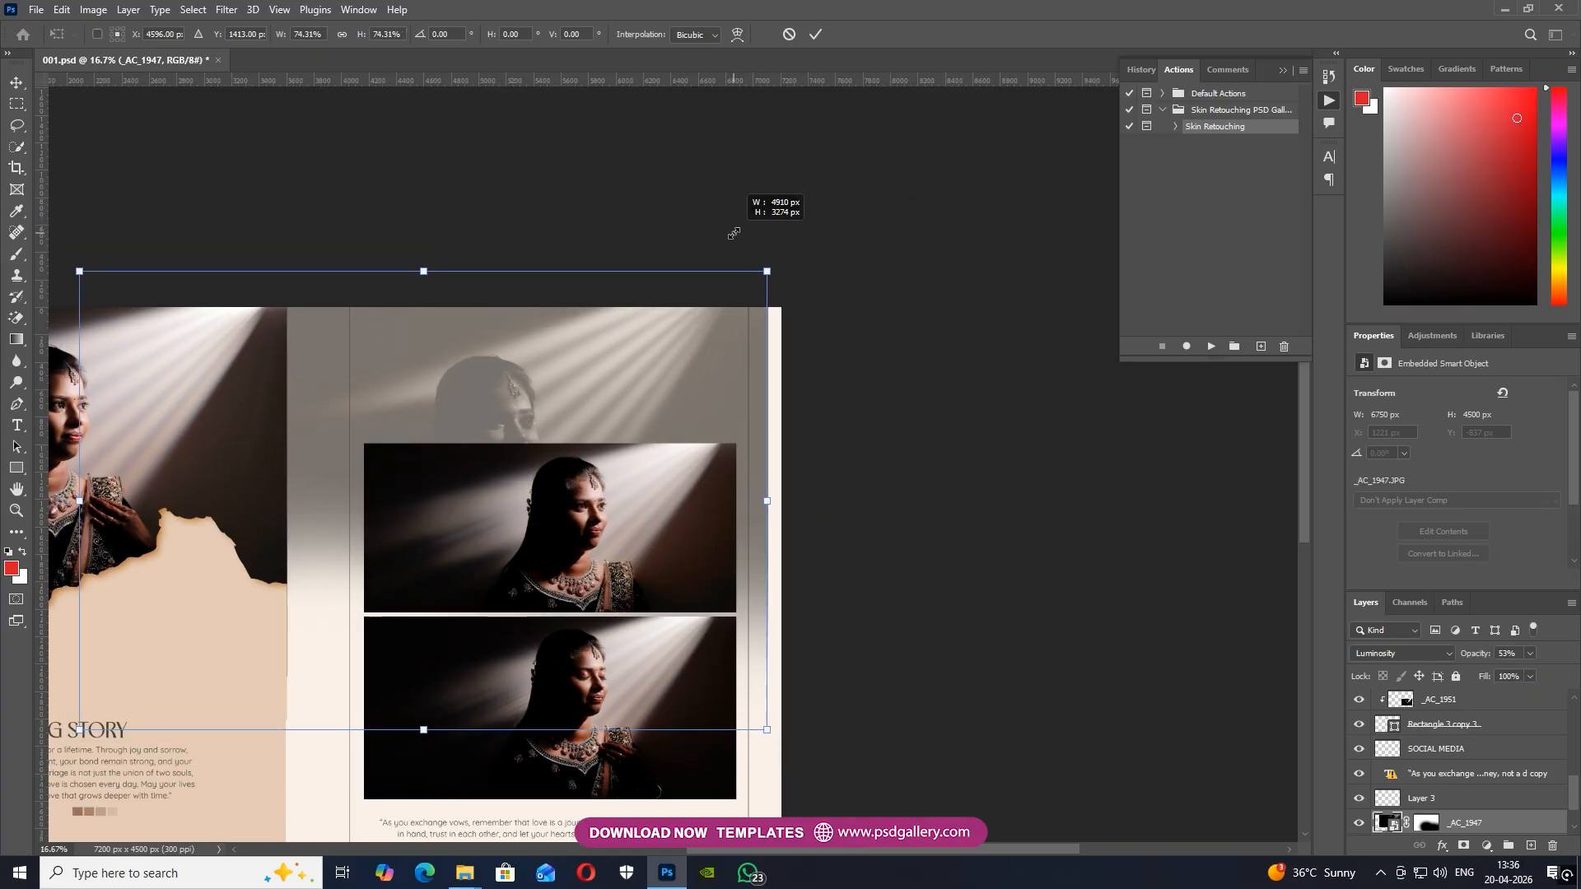
{"action": "mouse_move", "coordinate": [589, 357]}
{"action": "left_mouse_down"}
{"action": "mouse_move", "coordinate": [659, 305]}
{"action": "mouse_move", "coordinate": [634, 325]}
{"action": "left_mouse_up"}
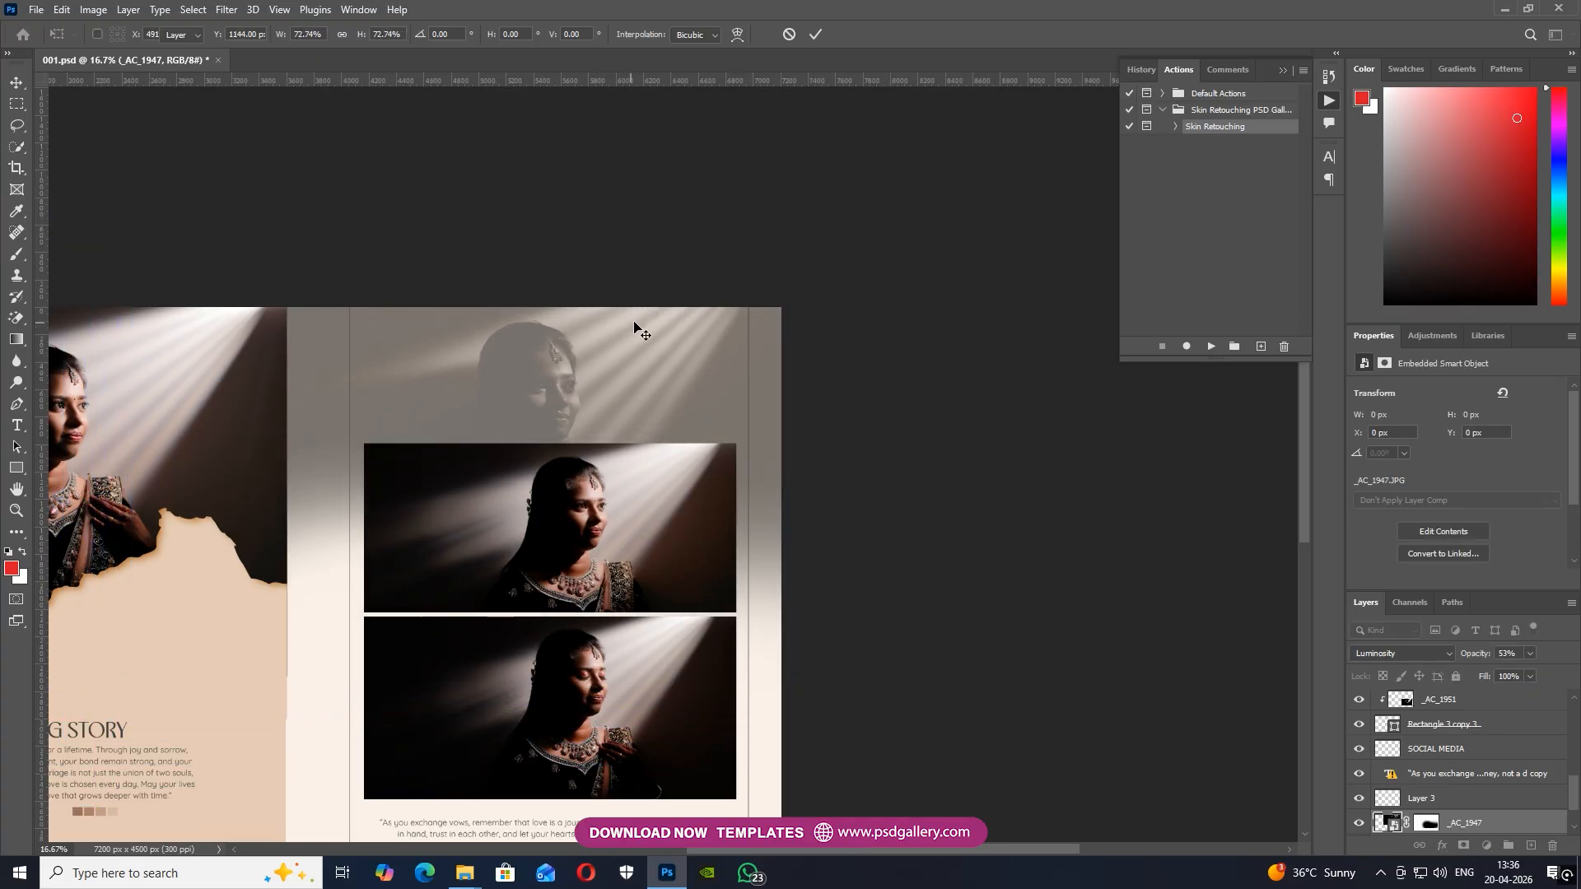
{"action": "key", "text": "Return"}
Move the social media icons down toward the frame's bottom edge and lower the quote text to sit just above them
{"action": "left_click_drag", "start_coordinate": [313, 457], "coordinate": [499, 596]}
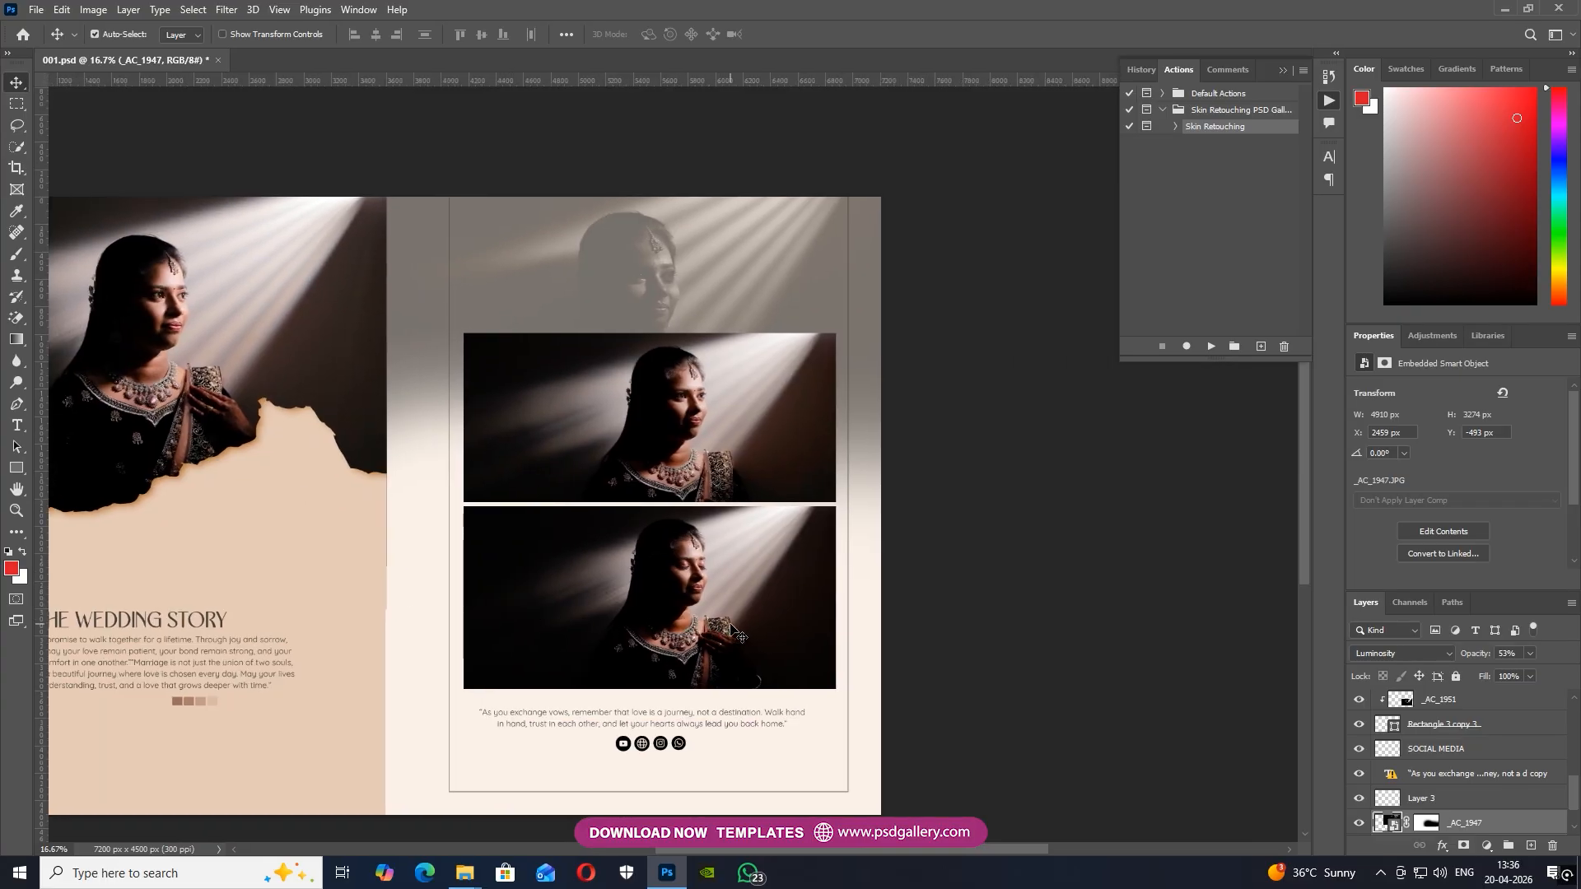
{"action": "key", "text": "ctrl+plus"}
{"action": "left_click_drag", "start_coordinate": [731, 629], "coordinate": [663, 288]}
{"action": "key", "text": "ctrl+plus"}
{"action": "right_click", "coordinate": [557, 550]}
{"action": "left_click", "coordinate": [581, 551]}
{"action": "left_click_drag", "start_coordinate": [544, 544], "coordinate": [542, 581]}
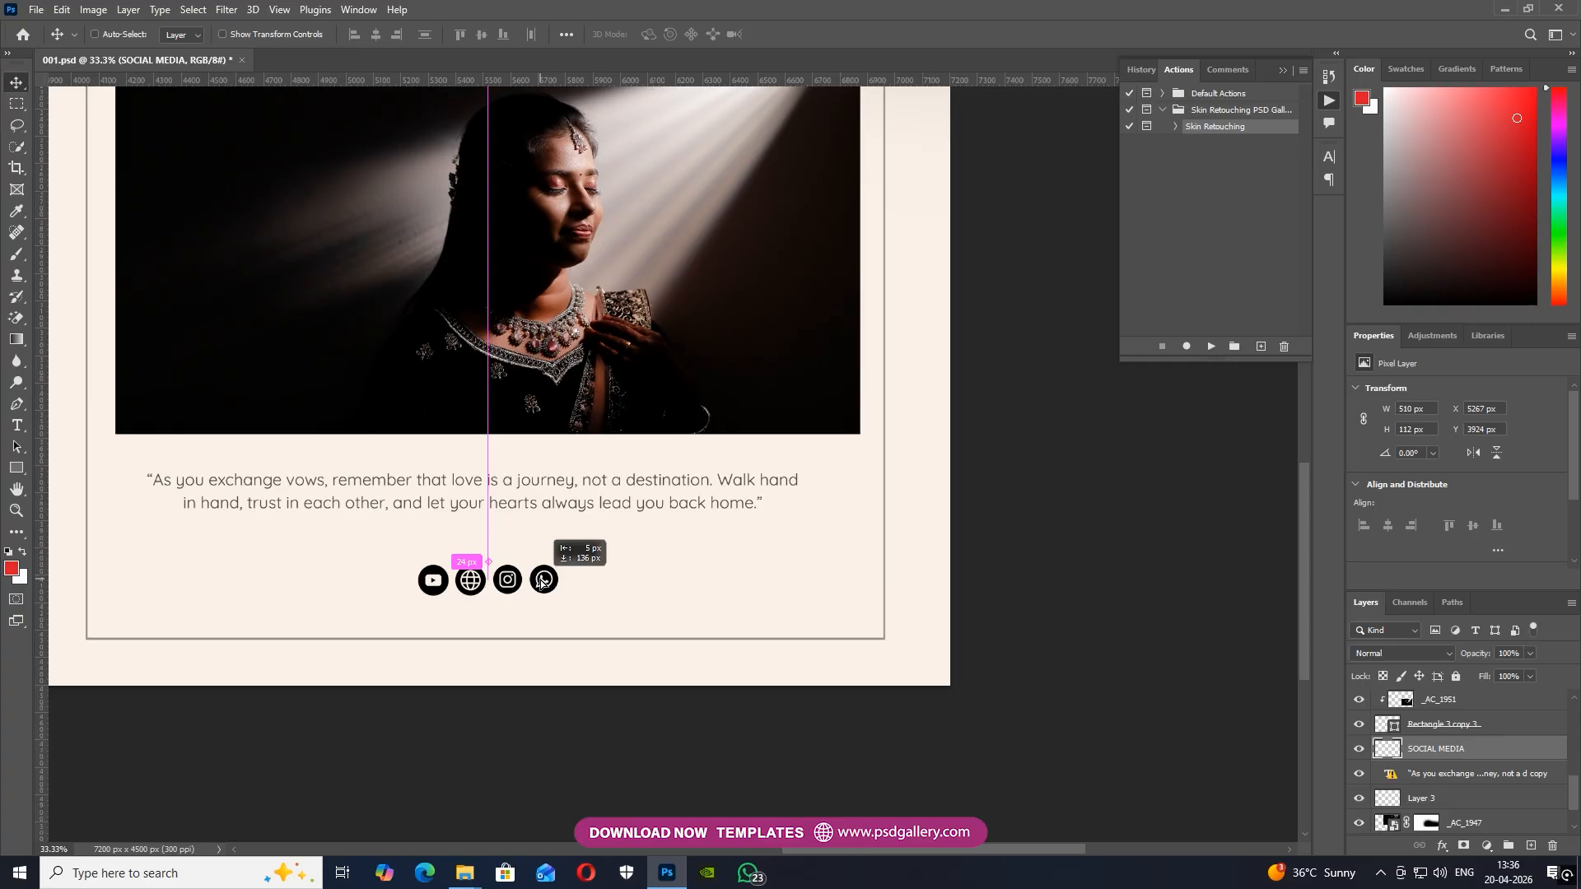
{"action": "left_click", "coordinate": [509, 502]}
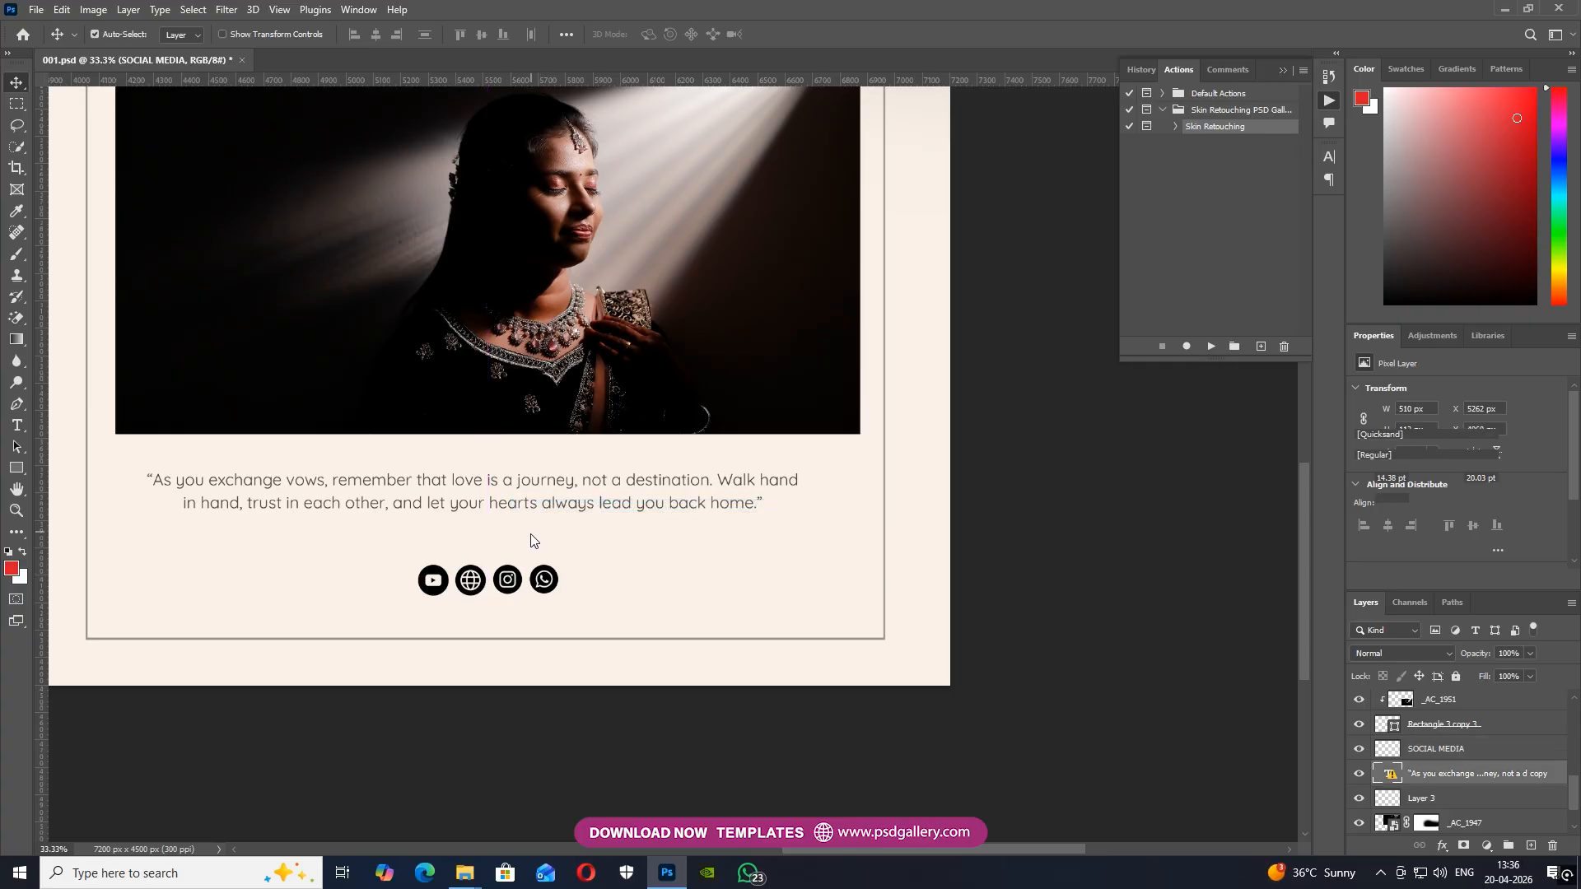
{"action": "left_click_drag", "start_coordinate": [530, 541], "coordinate": [531, 540]}
Examine the layout of the whole two-page spread and collapse the Actions panel
{"action": "key", "text": "ctrl+0"}
{"action": "left_click_drag", "start_coordinate": [652, 540], "coordinate": [372, 562]}
{"action": "key", "text": "ctrl+minus"}
{"action": "key", "text": "ctrl+minus"}
{"action": "left_click_drag", "start_coordinate": [927, 514], "coordinate": [875, 558]}
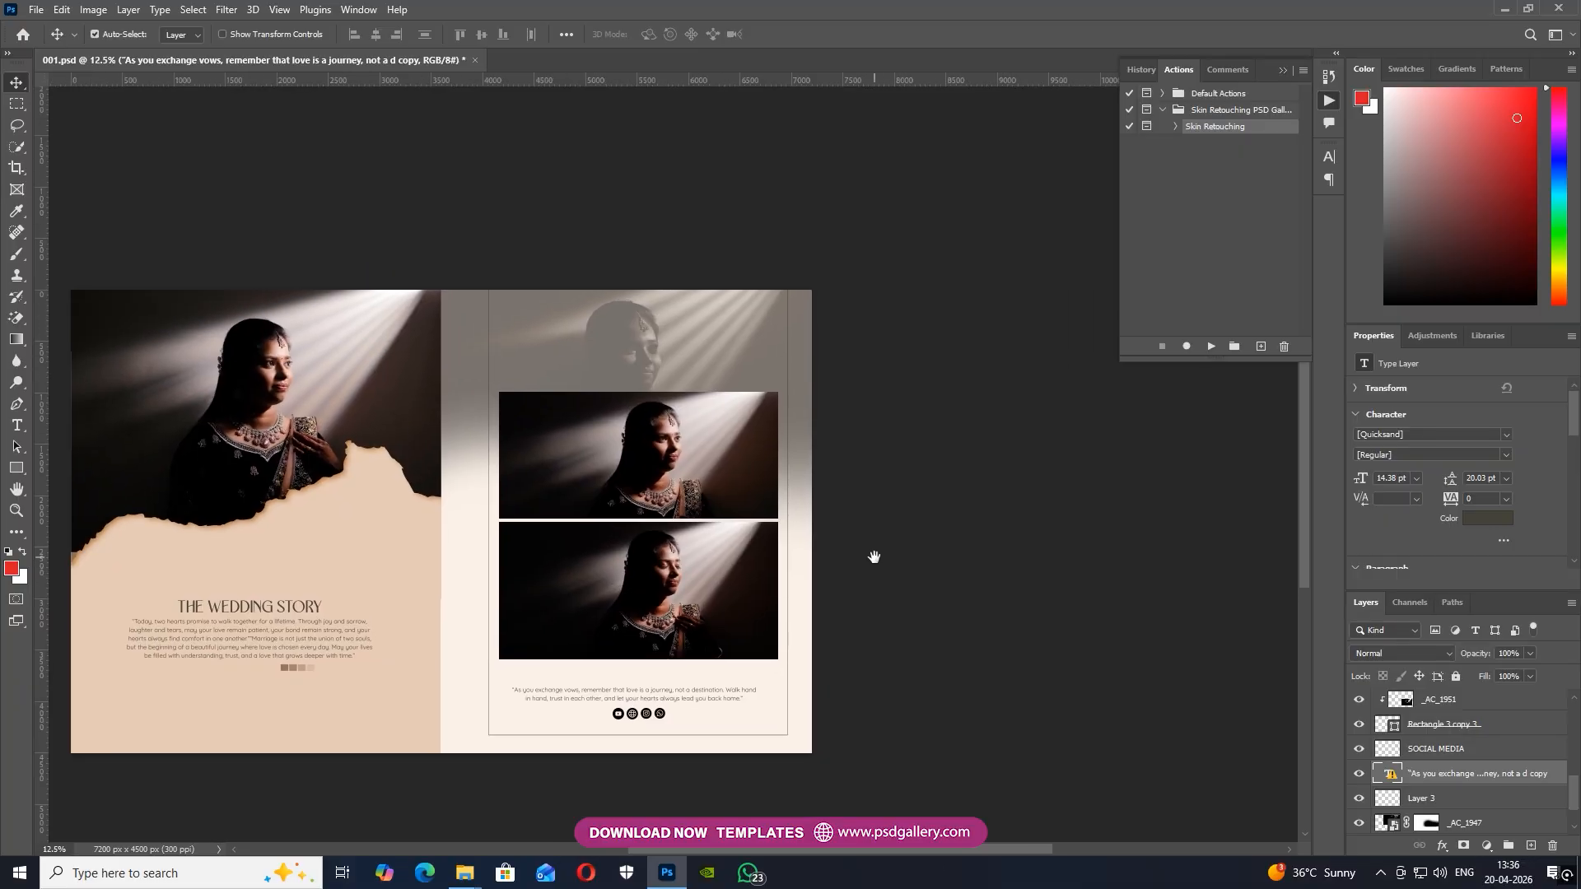
{"action": "key", "text": "ctrl+plus"}
{"action": "left_click_drag", "start_coordinate": [299, 528], "coordinate": [615, 547]}
{"action": "key", "text": "ctrl+plus"}
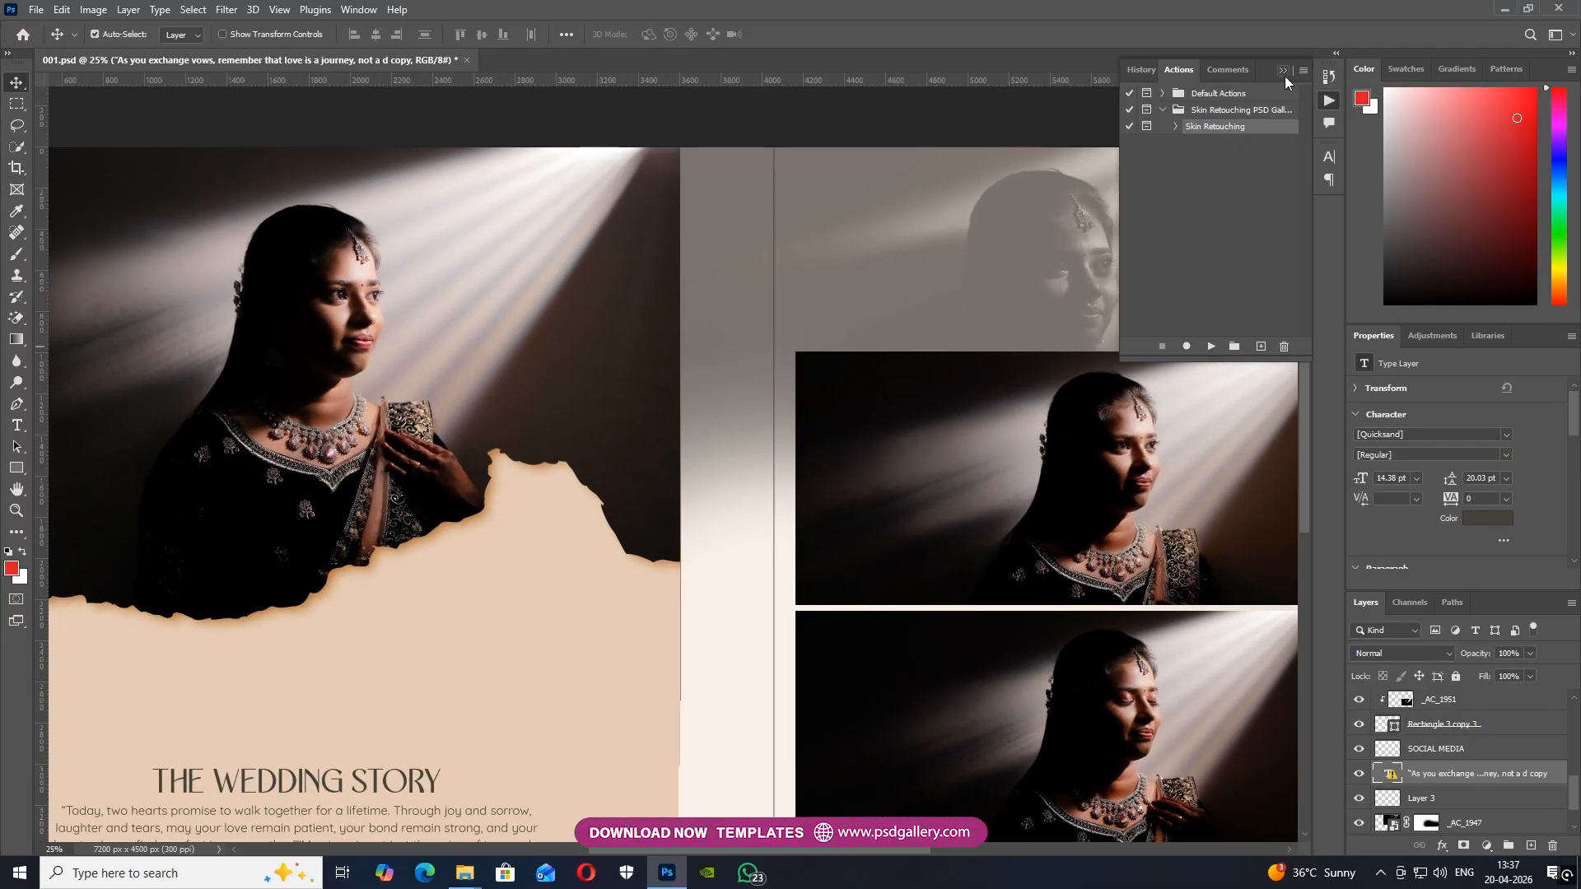
{"action": "left_click", "coordinate": [1283, 70]}
Inspect the large bride photo, the torn paper edge and the wedding story text on the first page
{"action": "left_click_drag", "start_coordinate": [352, 418], "coordinate": [568, 424]}
{"action": "key", "text": "ctrl+plus"}
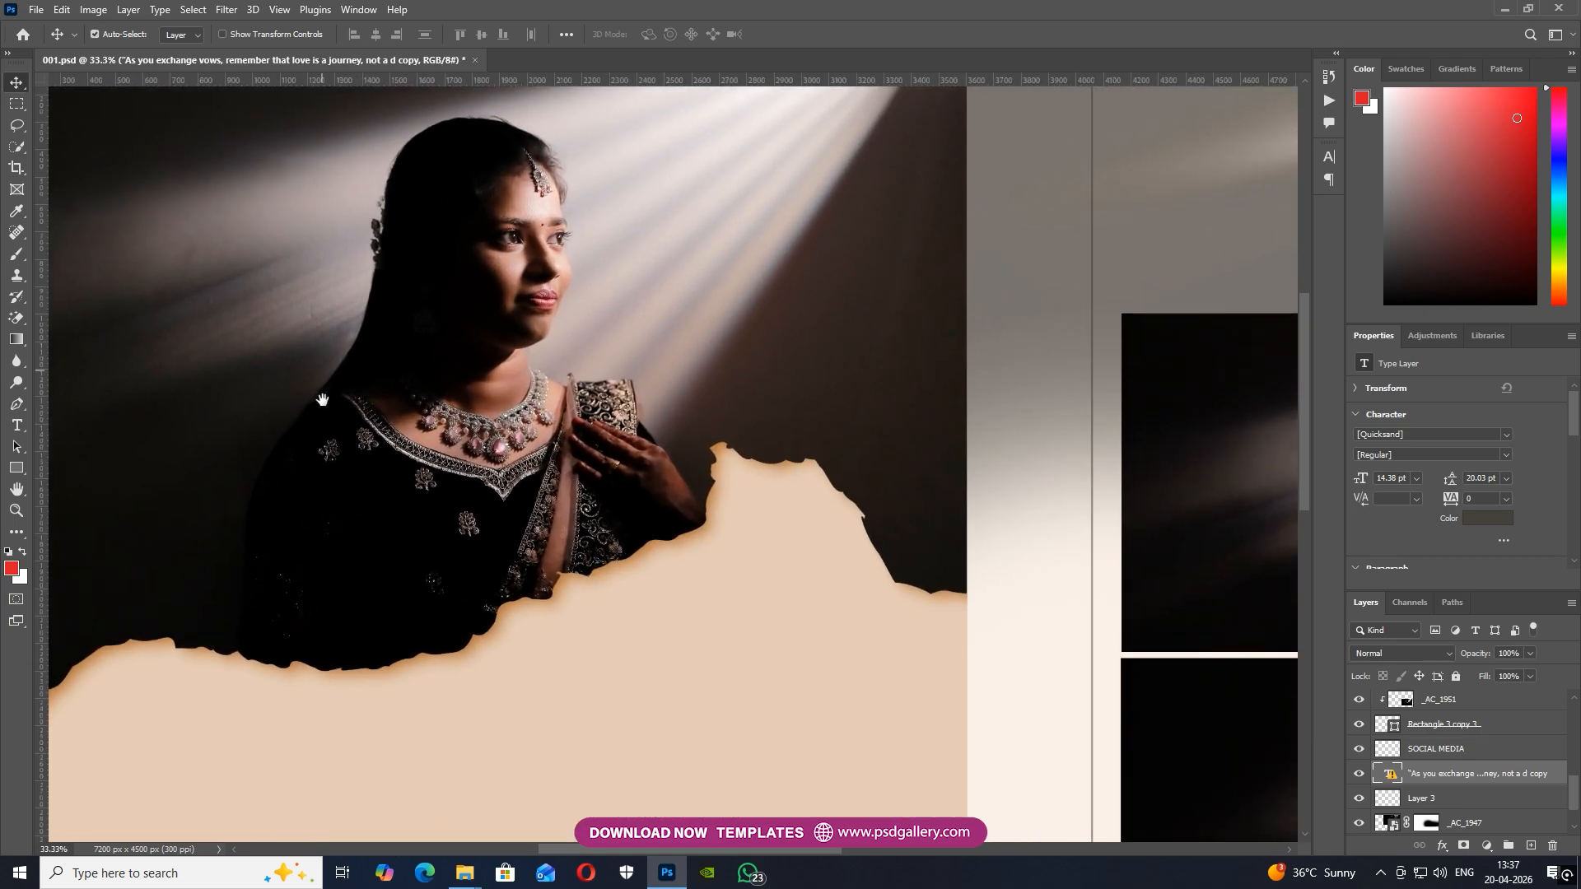
{"action": "scroll", "coordinate": [497, 543], "scroll_direction": "up", "scroll_amount": 1}
{"action": "left_click_drag", "start_coordinate": [392, 613], "coordinate": [523, 519]}
{"action": "scroll", "coordinate": [480, 487], "scroll_direction": "down", "scroll_amount": 6}
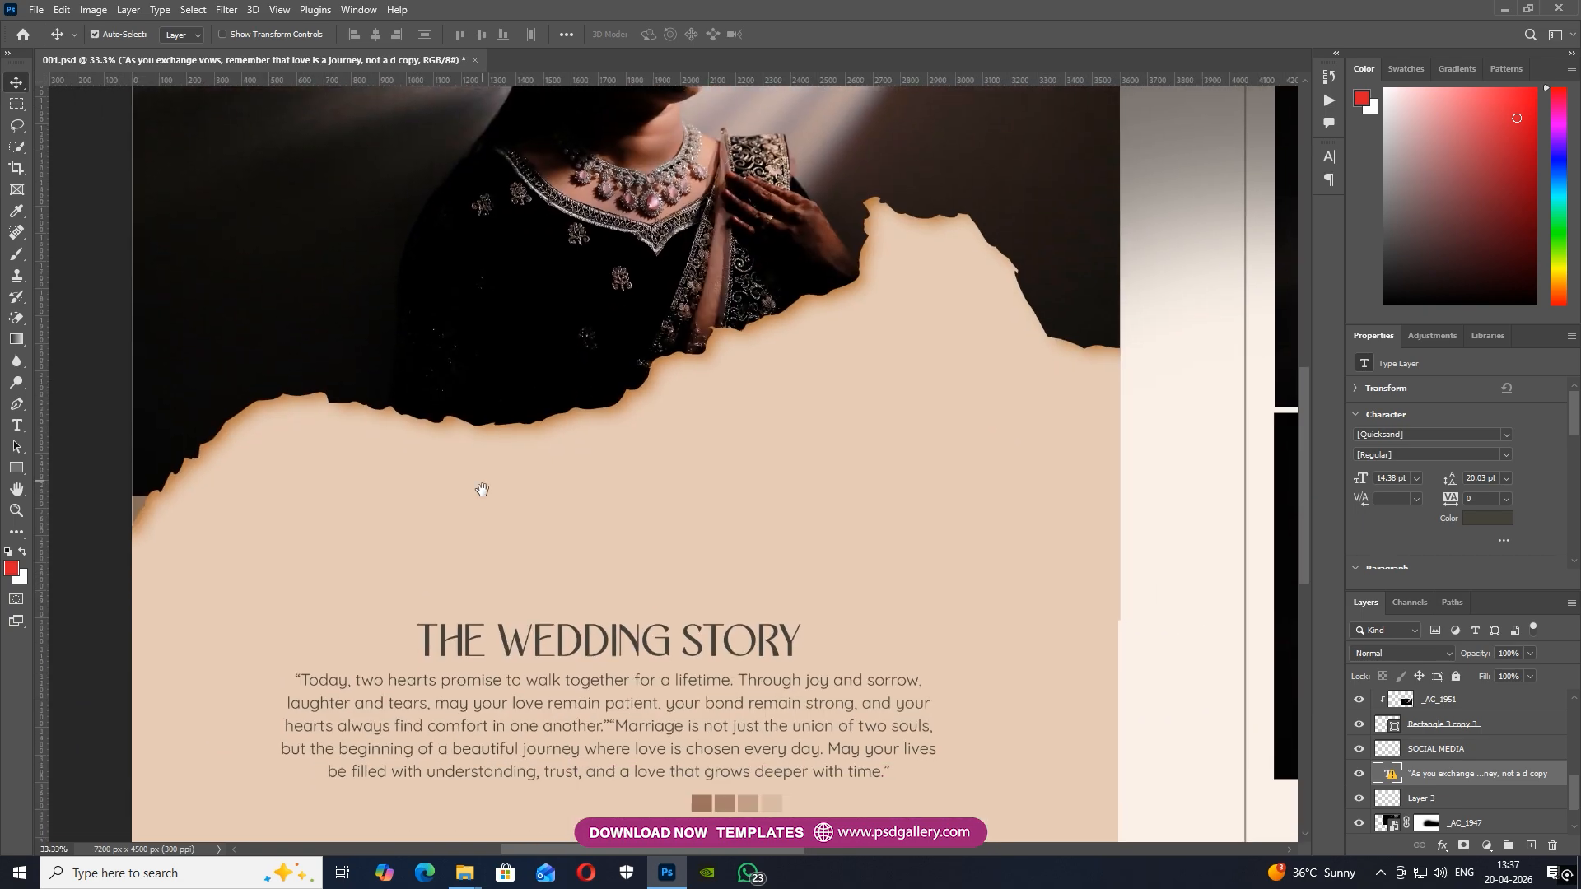
{"action": "key", "text": "ctrl+plus"}
{"action": "scroll", "coordinate": [600, 533], "scroll_direction": "up", "scroll_amount": 10}
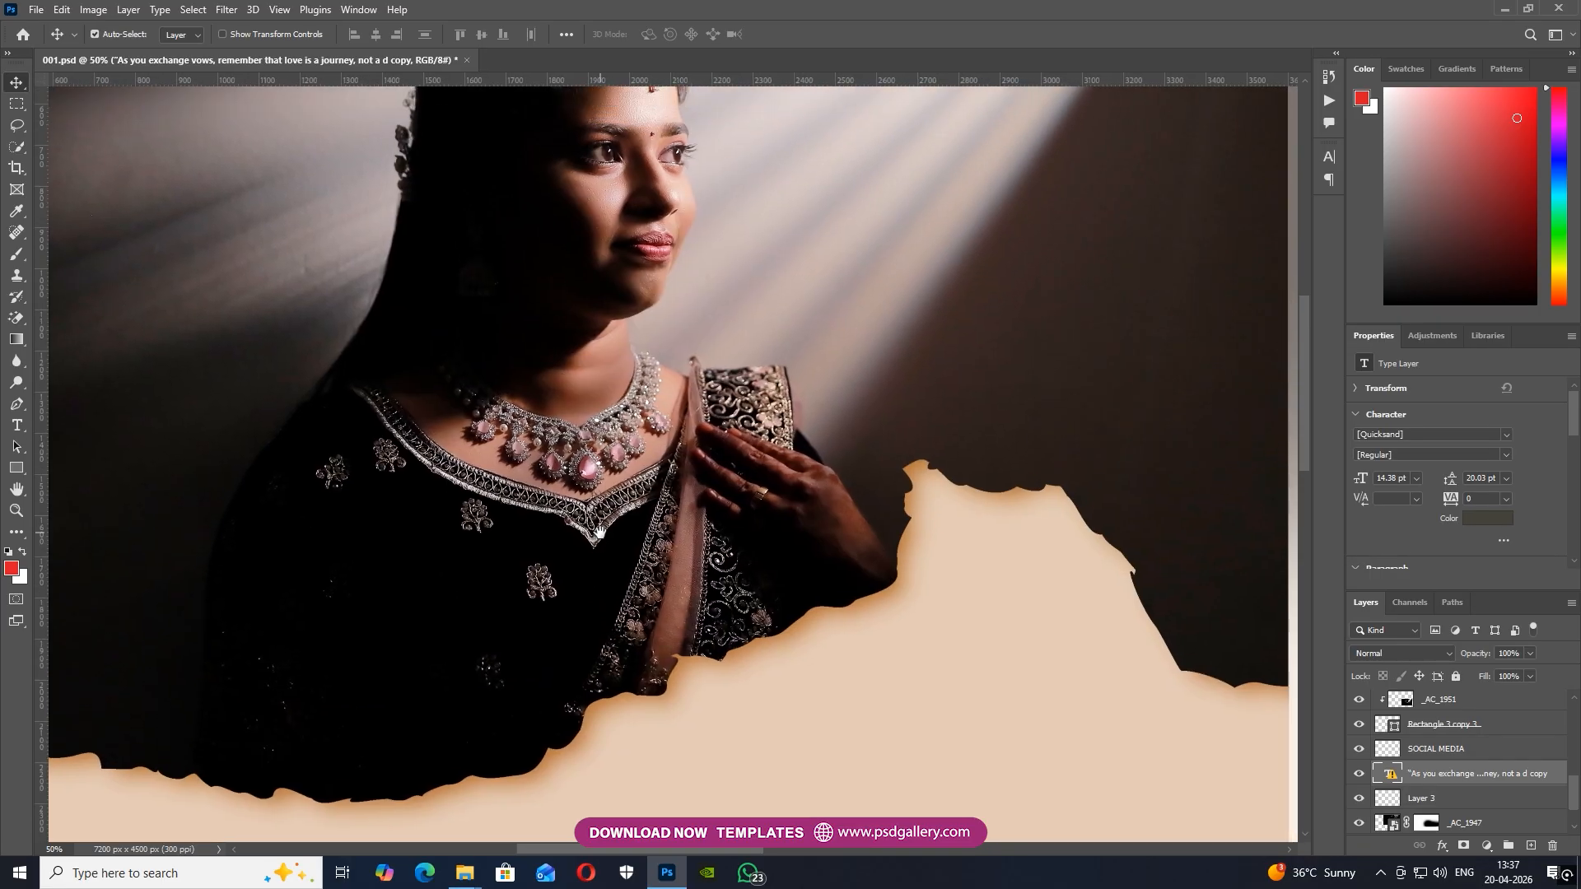
{"action": "left_click_drag", "start_coordinate": [683, 499], "coordinate": [658, 585]}
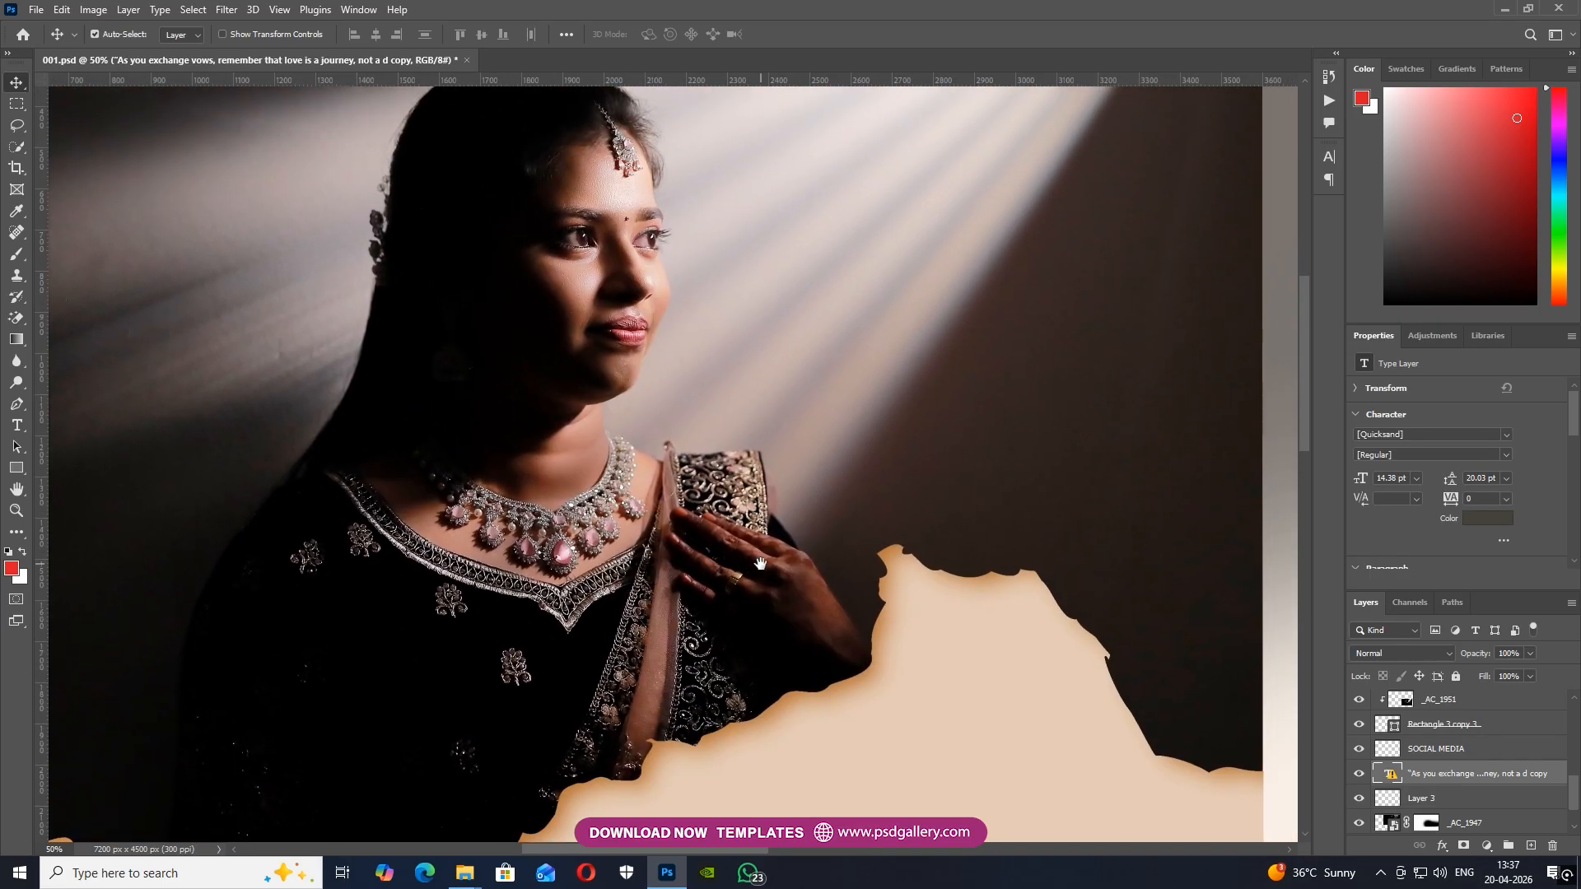
Brighten the bride's dress and jewelry on the _AC_1948 copy layer with the Dodge tool and reduce the brush to 400 px
{"action": "left_click", "coordinate": [508, 605]}
{"action": "left_click", "coordinate": [16, 382]}
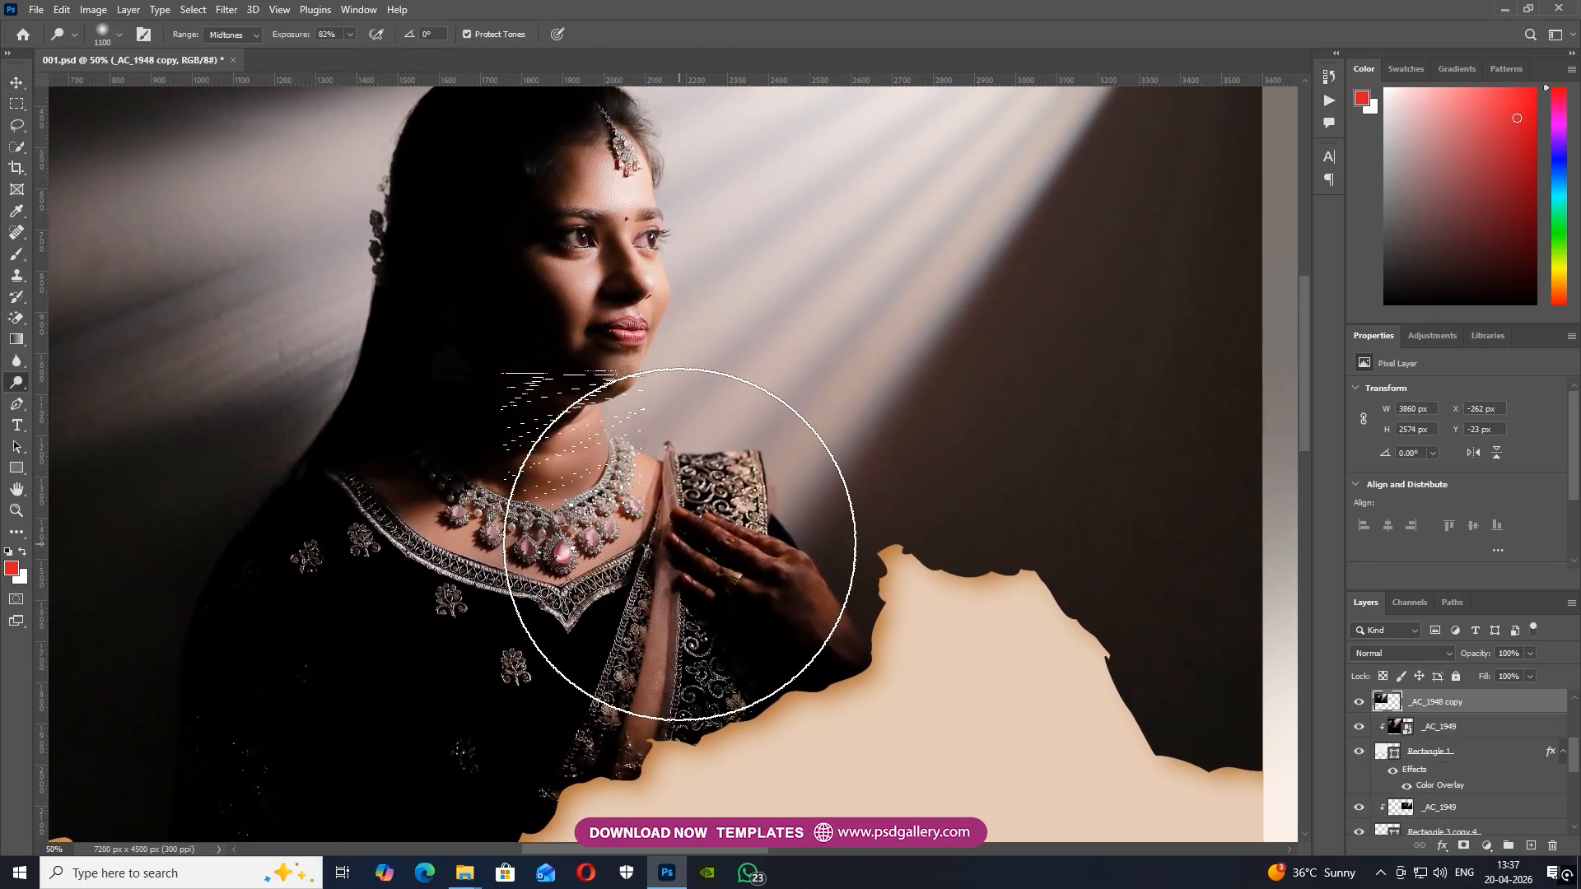
{"action": "scroll", "coordinate": [483, 650], "scroll_direction": "down", "scroll_amount": 1}
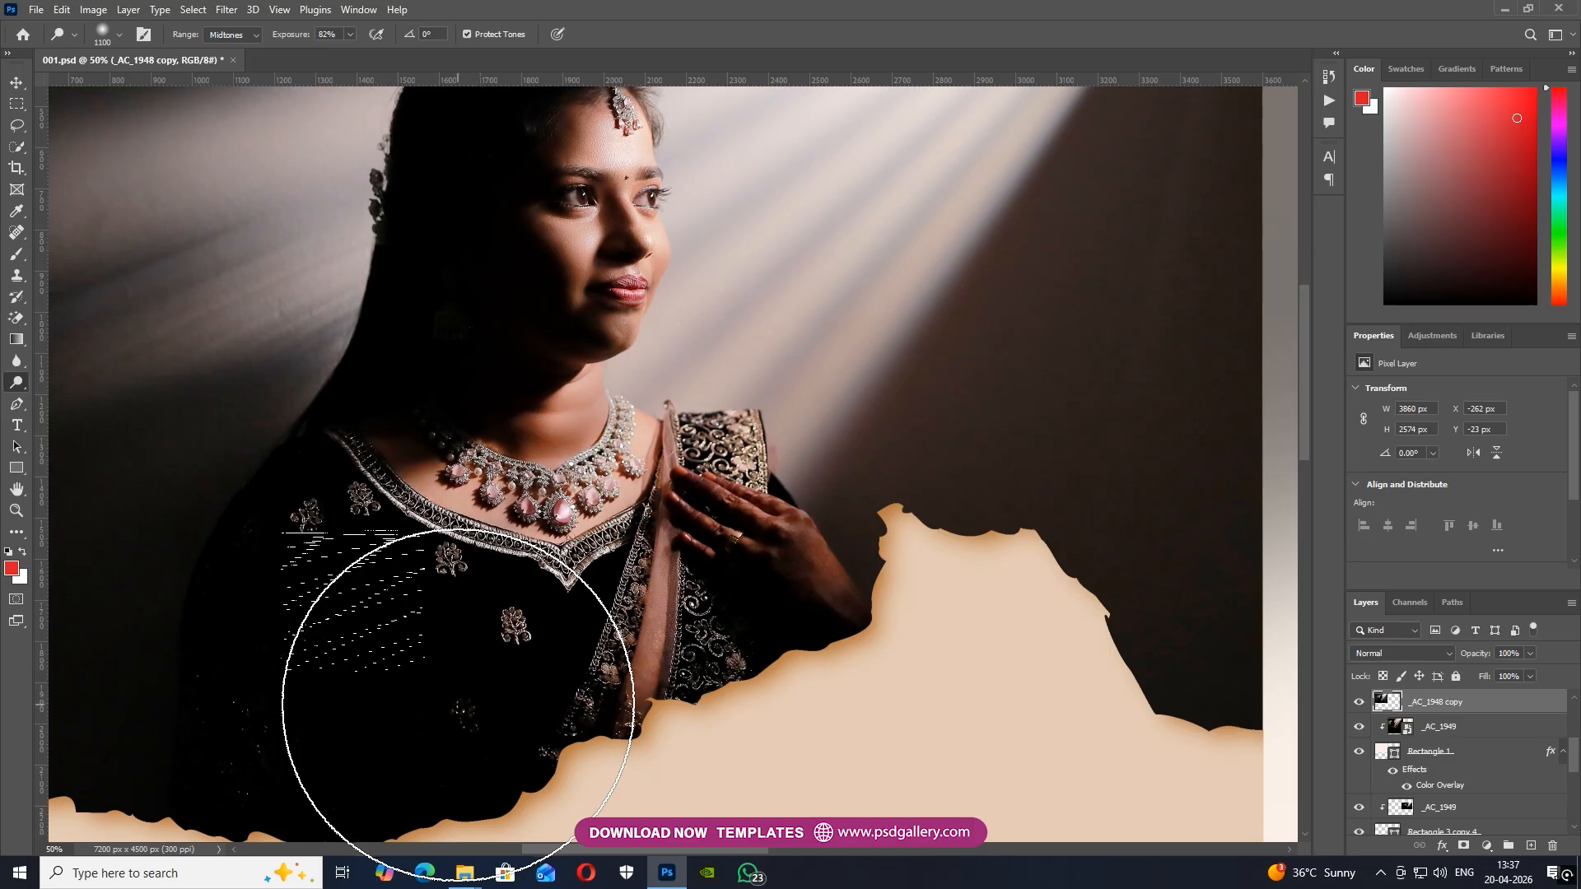
{"action": "key", "text": "bracketleft"}
{"action": "key", "text": "bracketleft"}
{"action": "key", "text": "bracketleft"}
{"action": "key", "text": "bracketleft"}
Dodge the bride's necklace and outfit in the upper _AC_1949 photo with the 400 px brush at 82% exposure
{"action": "left_click_drag", "start_coordinate": [867, 442], "coordinate": [332, 514]}
{"action": "left_click_drag", "start_coordinate": [943, 530], "coordinate": [219, 455]}
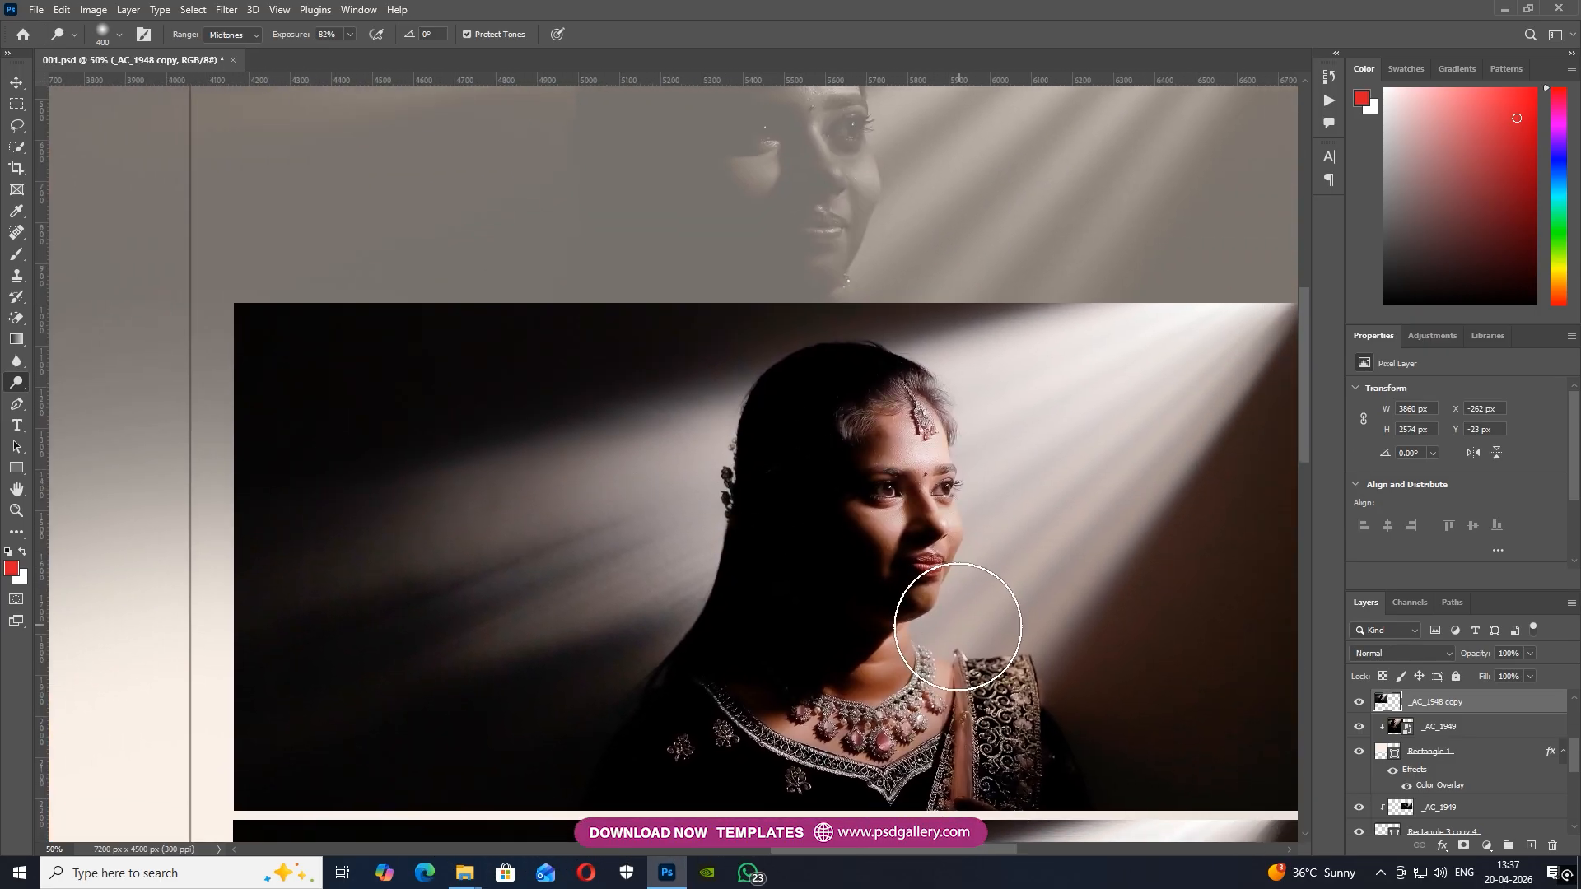
{"action": "key", "text": "v"}
{"action": "right_click", "coordinate": [900, 578]}
{"action": "left_click", "coordinate": [917, 588]}
{"action": "left_click_drag", "start_coordinate": [1006, 587], "coordinate": [870, 563]}
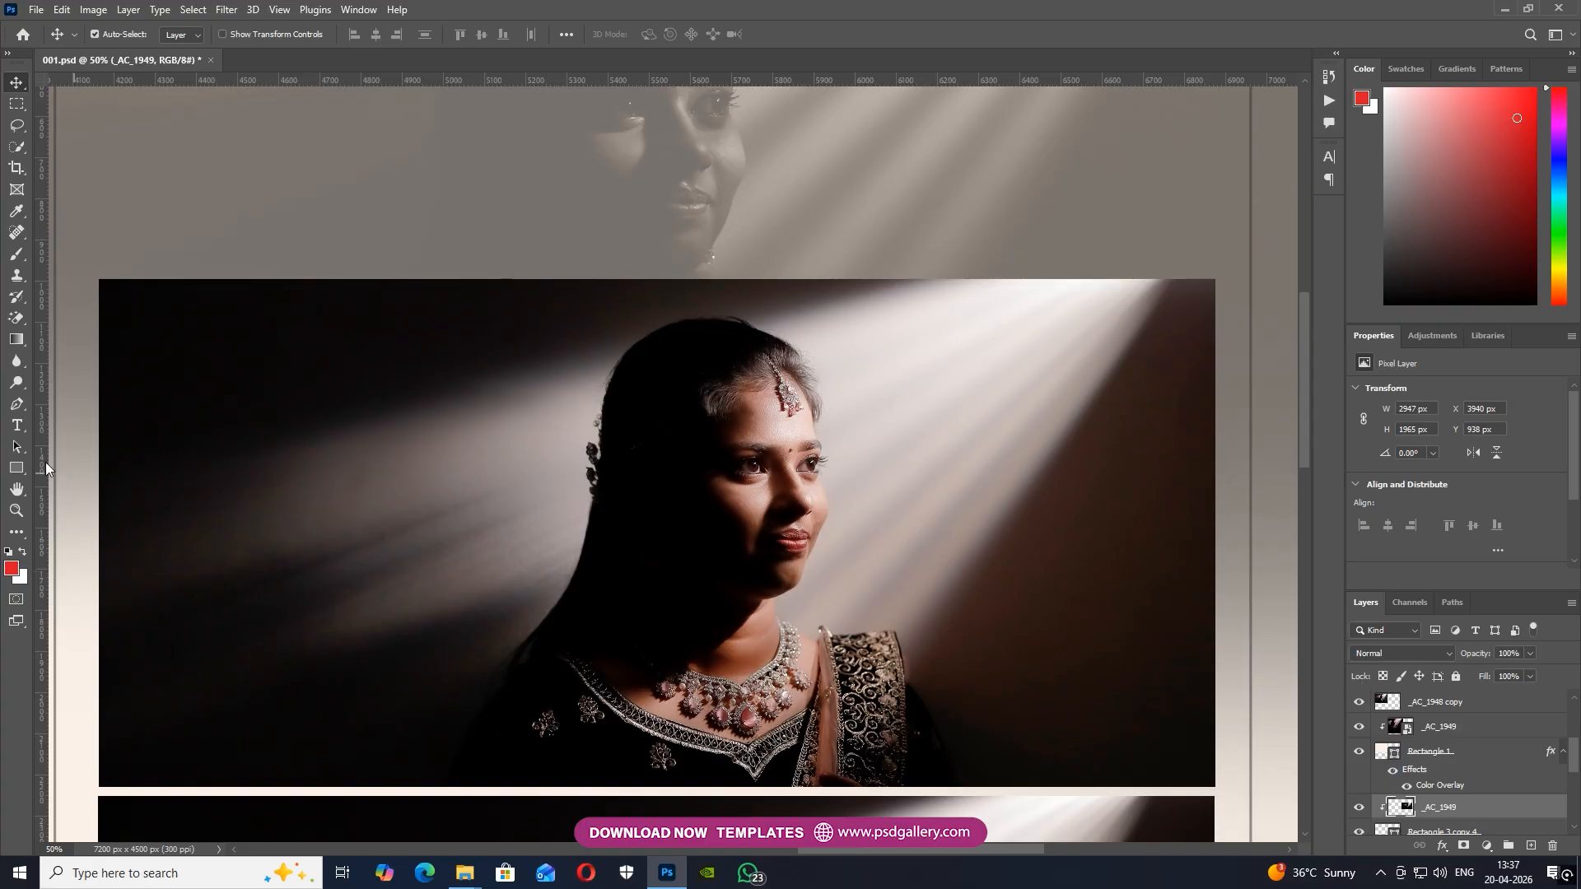
{"action": "left_click", "coordinate": [16, 384]}
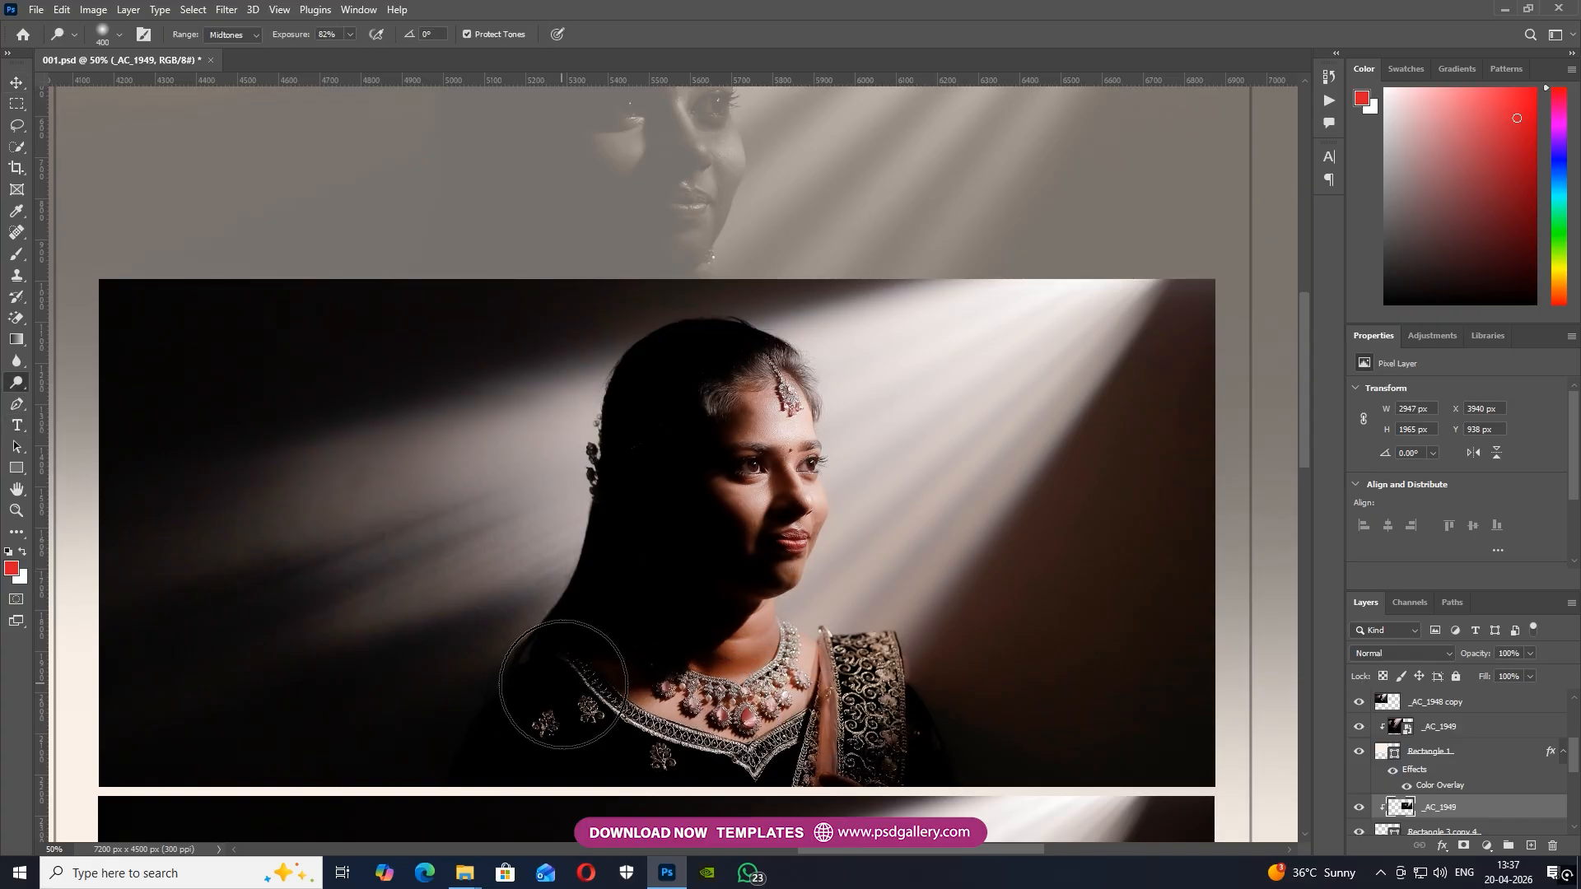
{"action": "left_click_drag", "start_coordinate": [850, 802], "coordinate": [838, 439]}
Brighten the embroidered shoulder and jewelry in the lower _AC_1951 photo with the Dodge tool
{"action": "key", "text": "v"}
{"action": "right_click", "coordinate": [762, 666]}
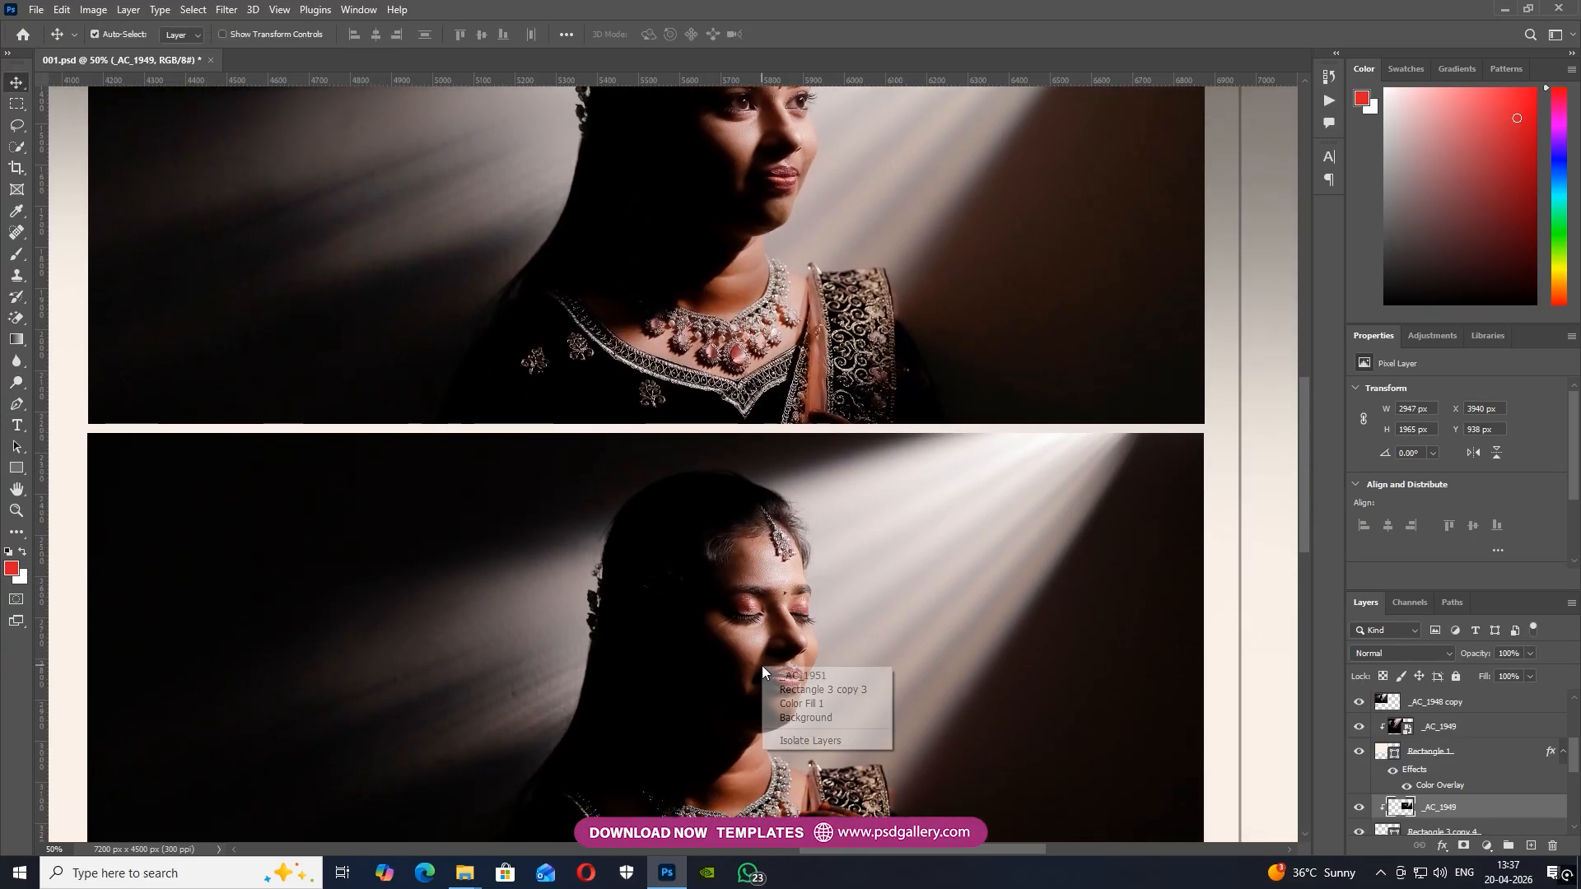
{"action": "left_click", "coordinate": [784, 677]}
{"action": "left_click_drag", "start_coordinate": [767, 737], "coordinate": [726, 440]}
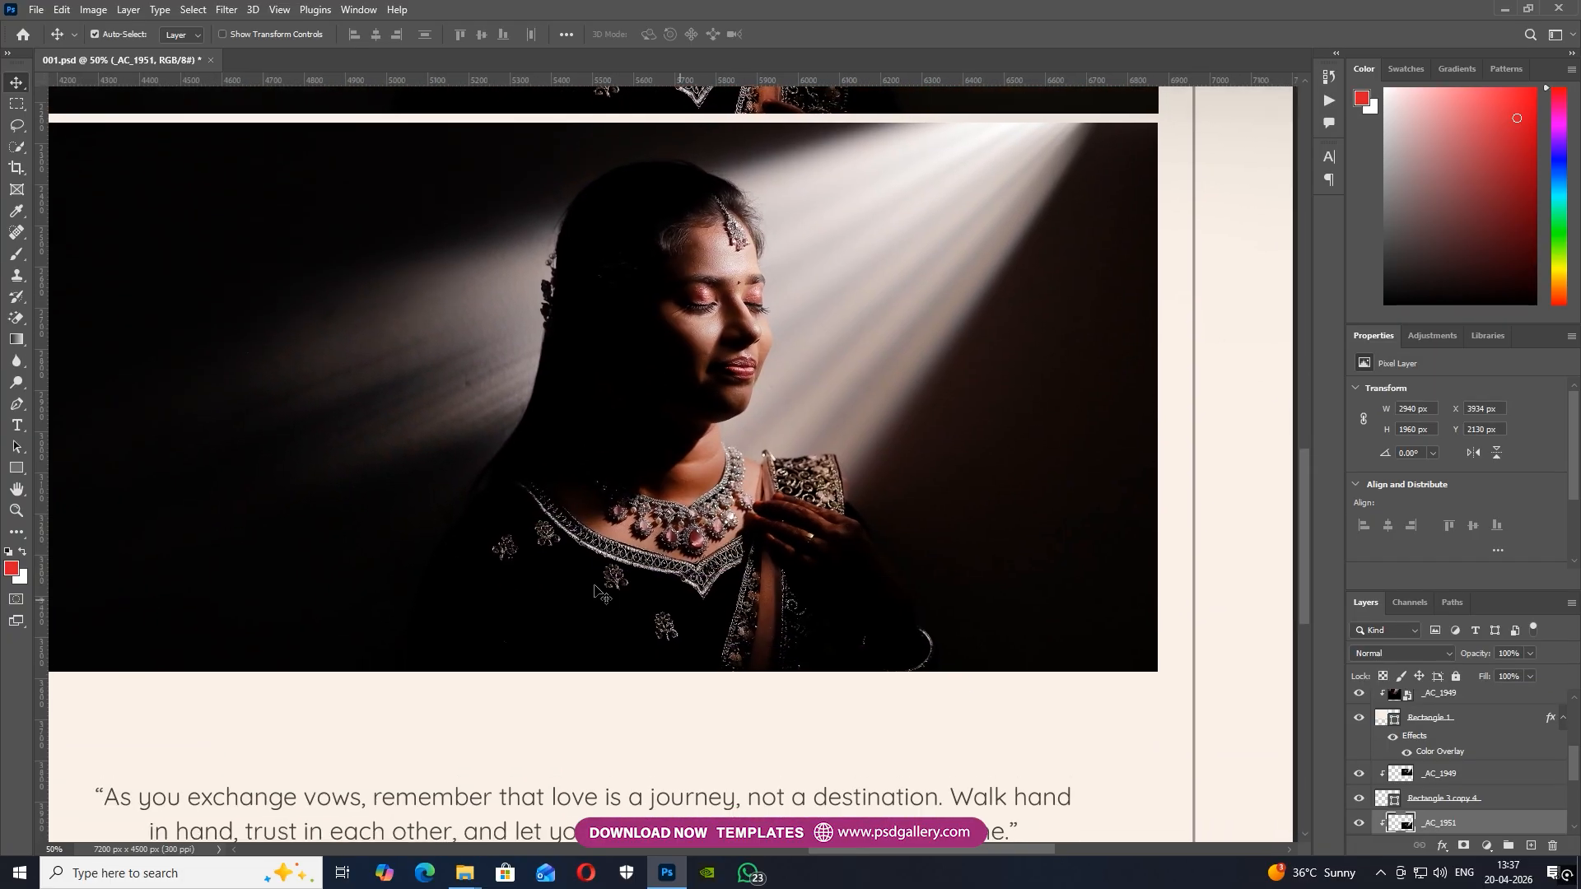
{"action": "left_click", "coordinate": [17, 382]}
{"action": "left_click", "coordinate": [796, 455]}
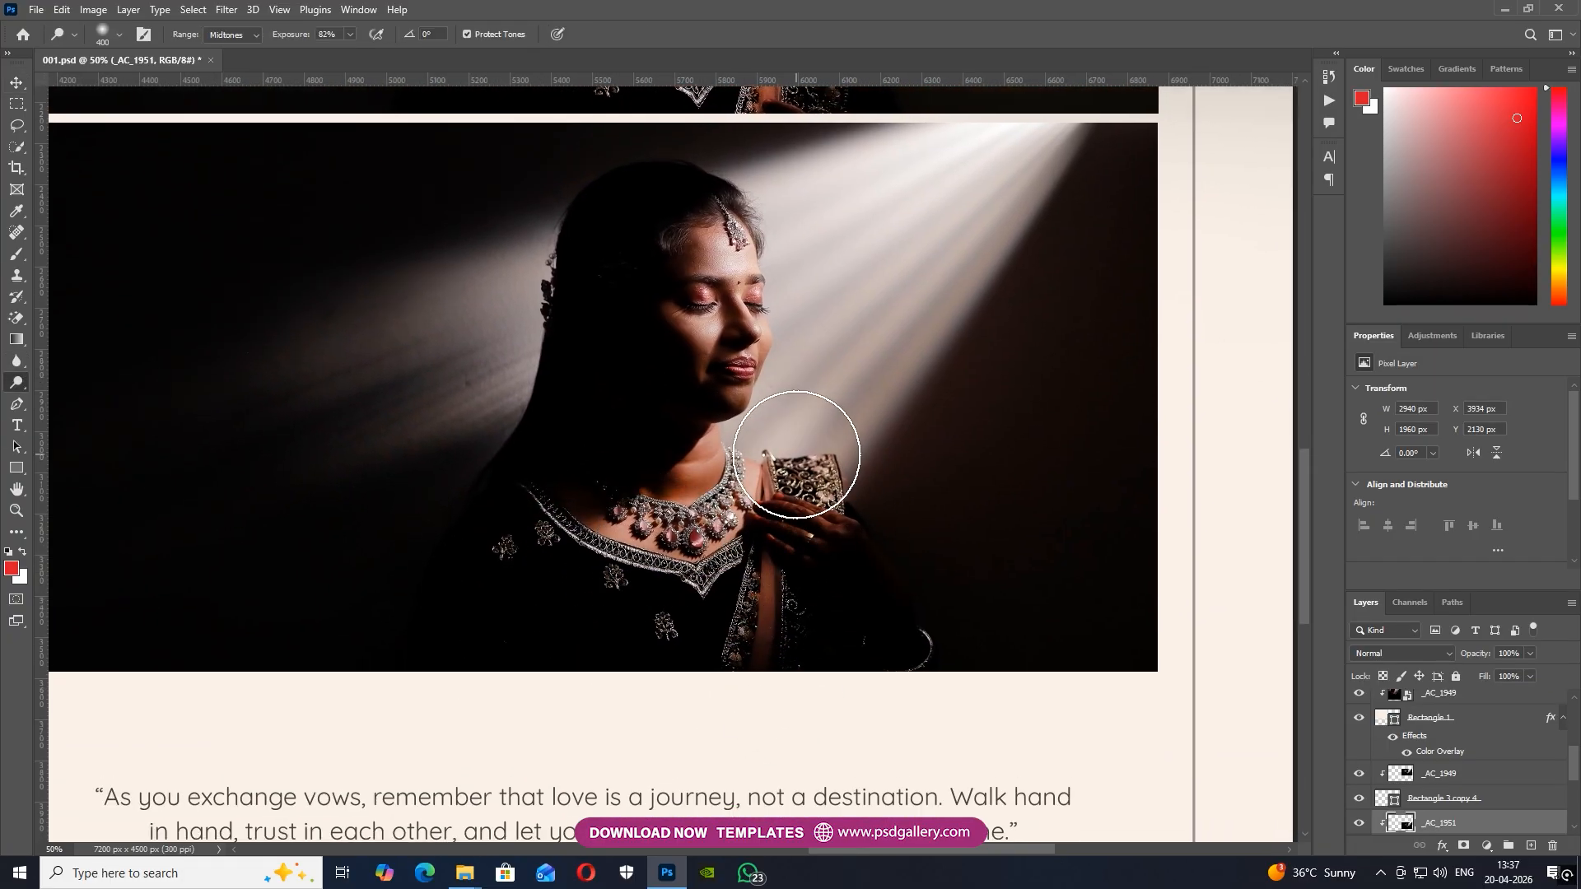
Return to the _AC_1949 photo and dodge the embroidery and necklace on the bride's chest again
{"action": "key", "text": "ctrl+minus"}
{"action": "scroll", "coordinate": [626, 544], "scroll_direction": "up", "scroll_amount": 5}
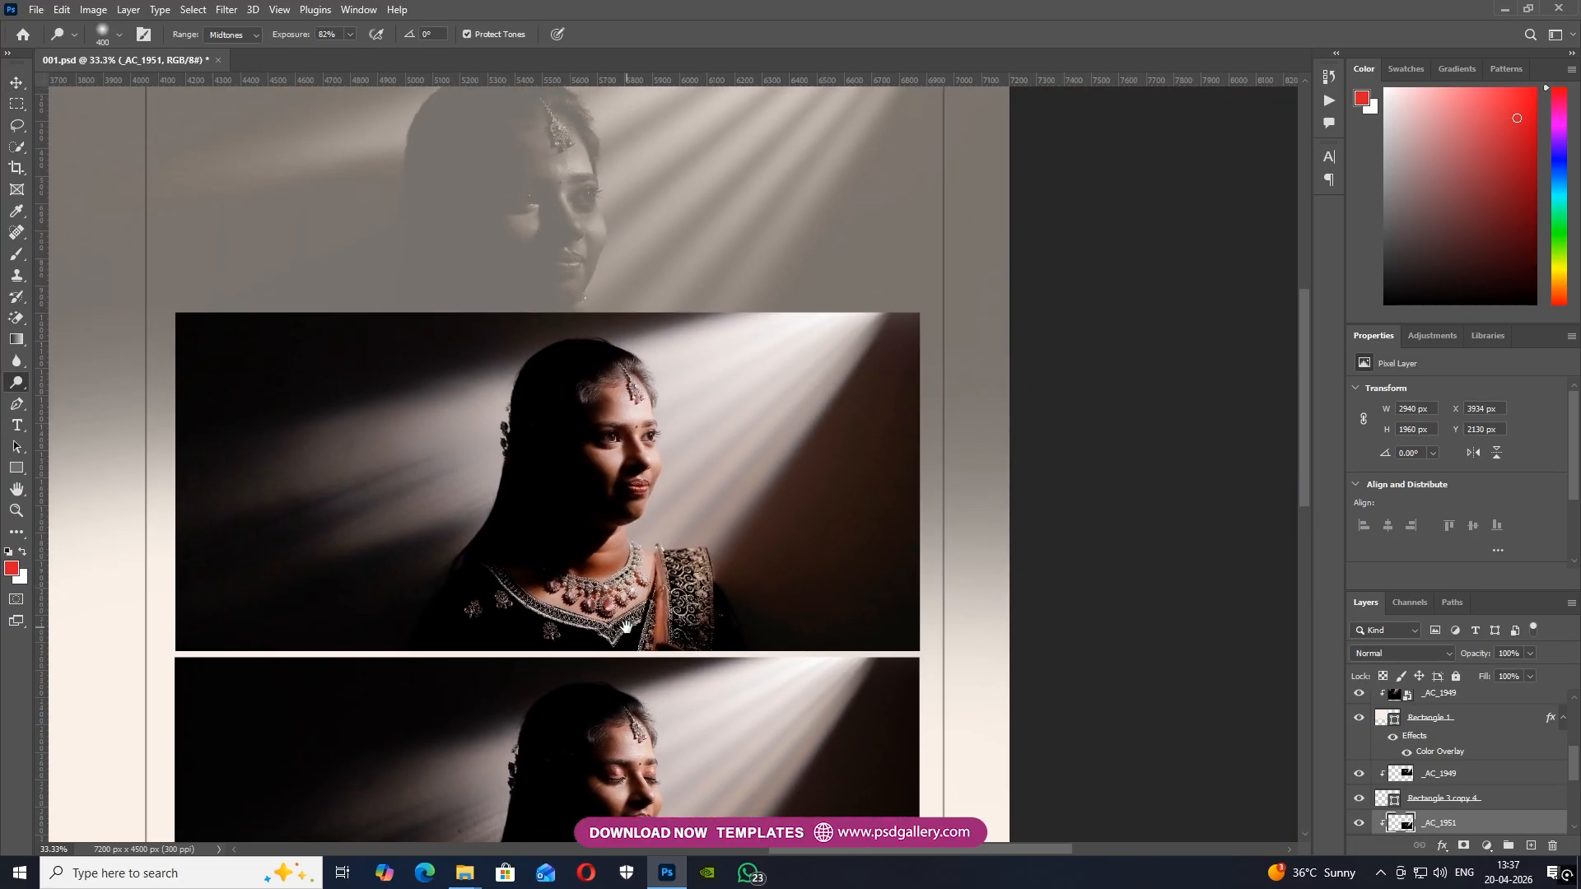
{"action": "key", "text": "v"}
{"action": "left_click_drag", "start_coordinate": [617, 699], "coordinate": [627, 592]}
{"action": "key", "text": "ctrl+plus"}
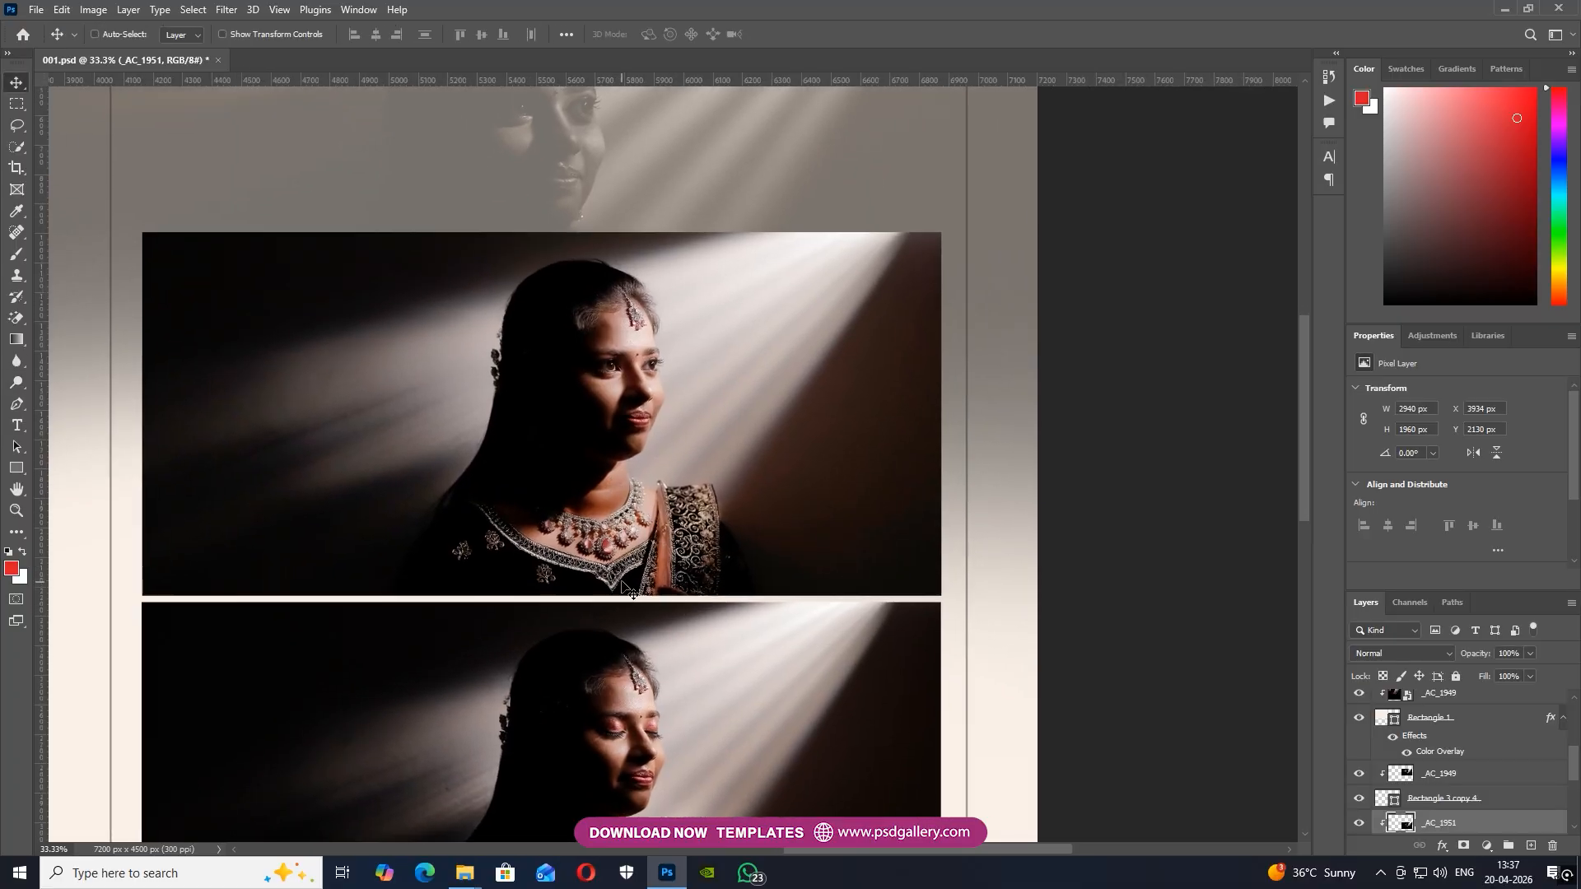
{"action": "right_click", "coordinate": [590, 568]}
{"action": "left_click", "coordinate": [607, 577]}
{"action": "left_click", "coordinate": [15, 383]}
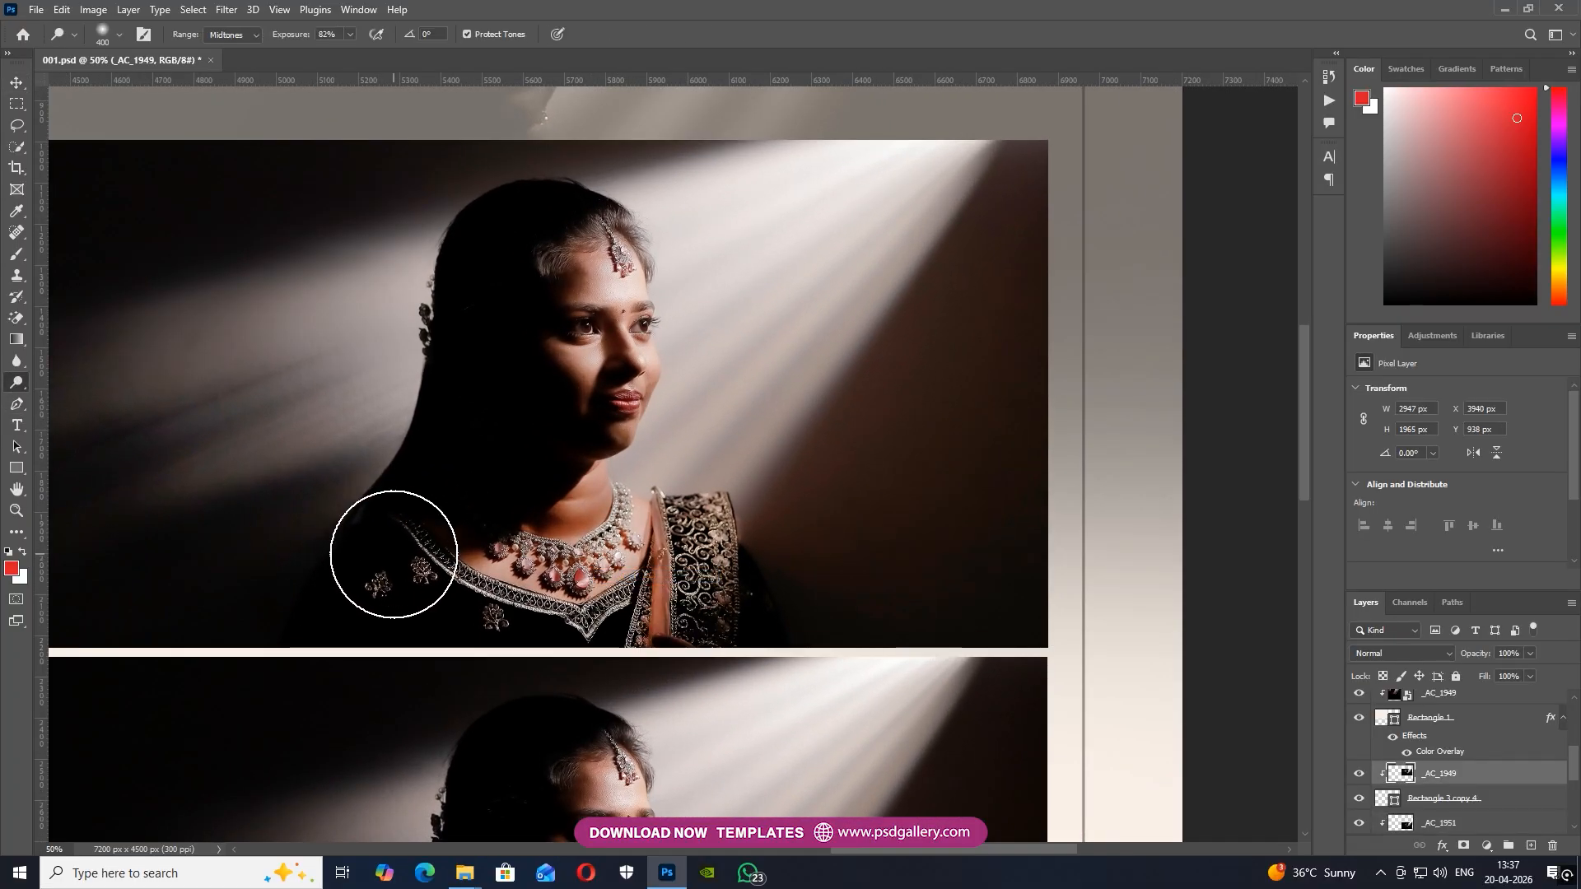
{"action": "left_click", "coordinate": [504, 562]}
{"action": "left_click_drag", "start_coordinate": [566, 539], "coordinate": [566, 637]}
Rasterize the faded _AC_1947 background photo layer so it can be retouched with the Dodge tool
{"action": "key", "text": "v"}
{"action": "left_click_drag", "start_coordinate": [425, 463], "coordinate": [504, 659]}
{"action": "right_click", "coordinate": [558, 296]}
{"action": "left_click", "coordinate": [576, 303]}
{"action": "left_click_drag", "start_coordinate": [389, 286], "coordinate": [353, 361]}
{"action": "left_click", "coordinate": [17, 384]}
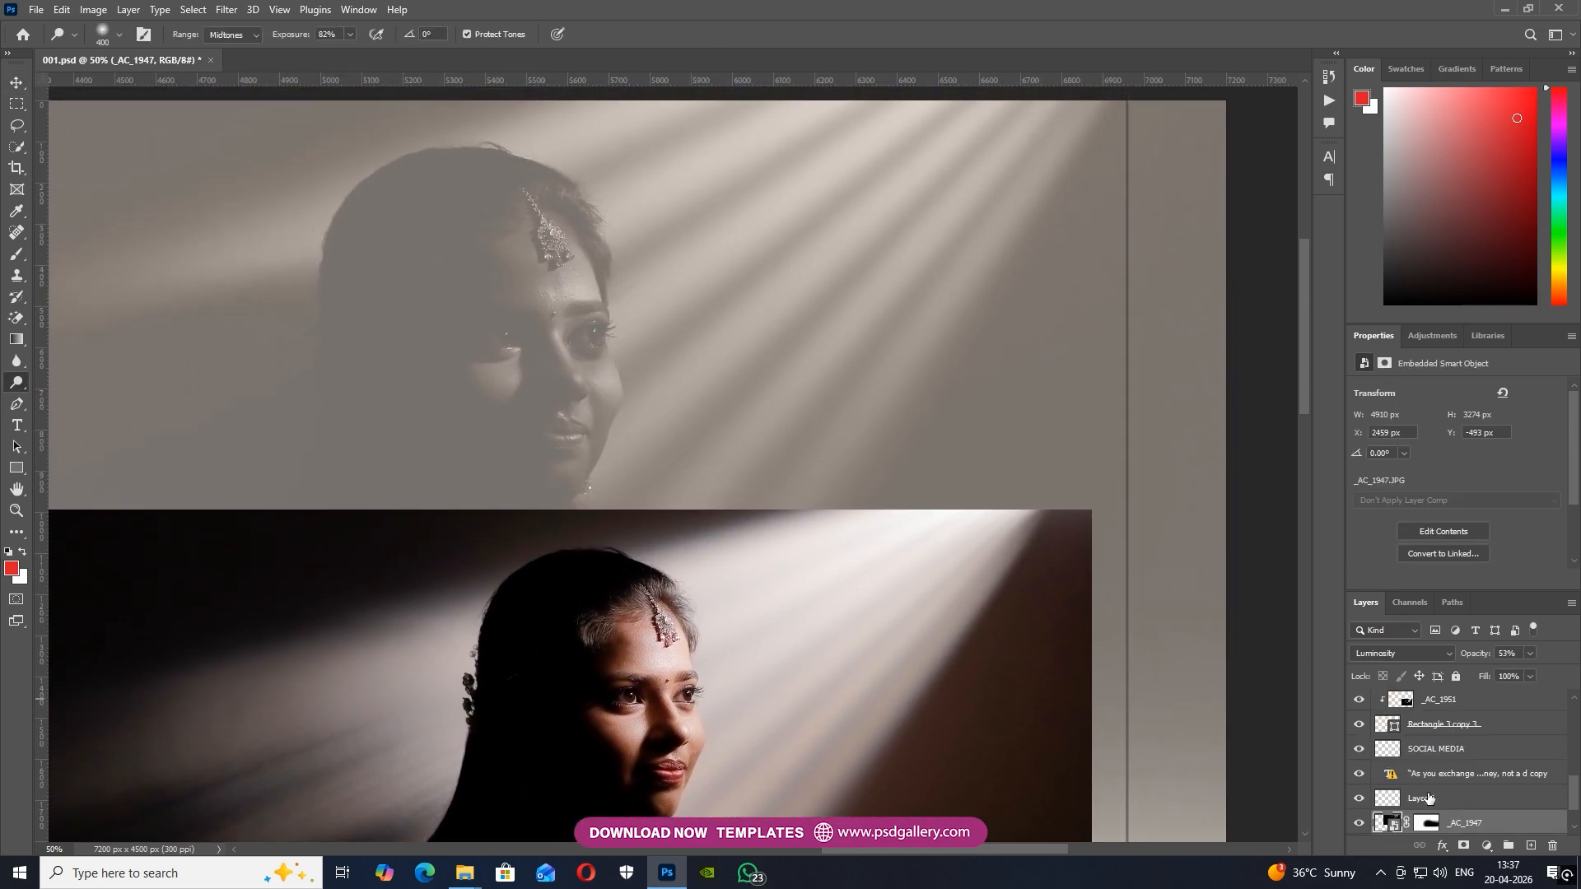
{"action": "right_click", "coordinate": [1468, 821]}
{"action": "left_click", "coordinate": [1417, 405]}
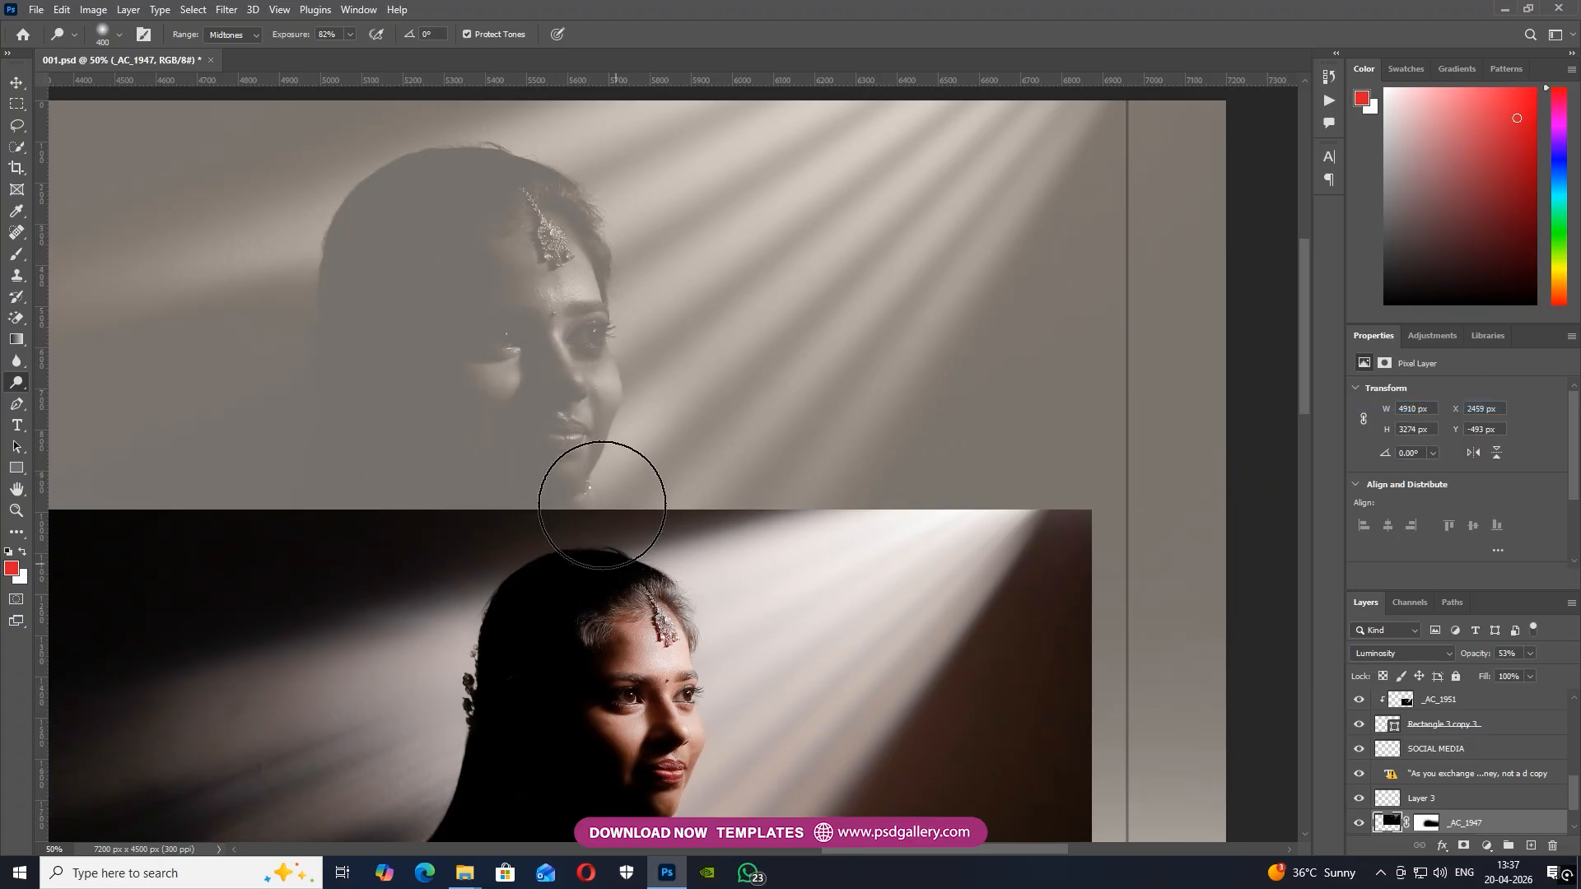
Review the retouched spread, from the large bride photo to the framed photos, quote and social media icons
{"action": "key", "text": "ctrl+minus"}
{"action": "left_click_drag", "start_coordinate": [213, 641], "coordinate": [719, 573]}
{"action": "left_click_drag", "start_coordinate": [105, 615], "coordinate": [500, 577]}
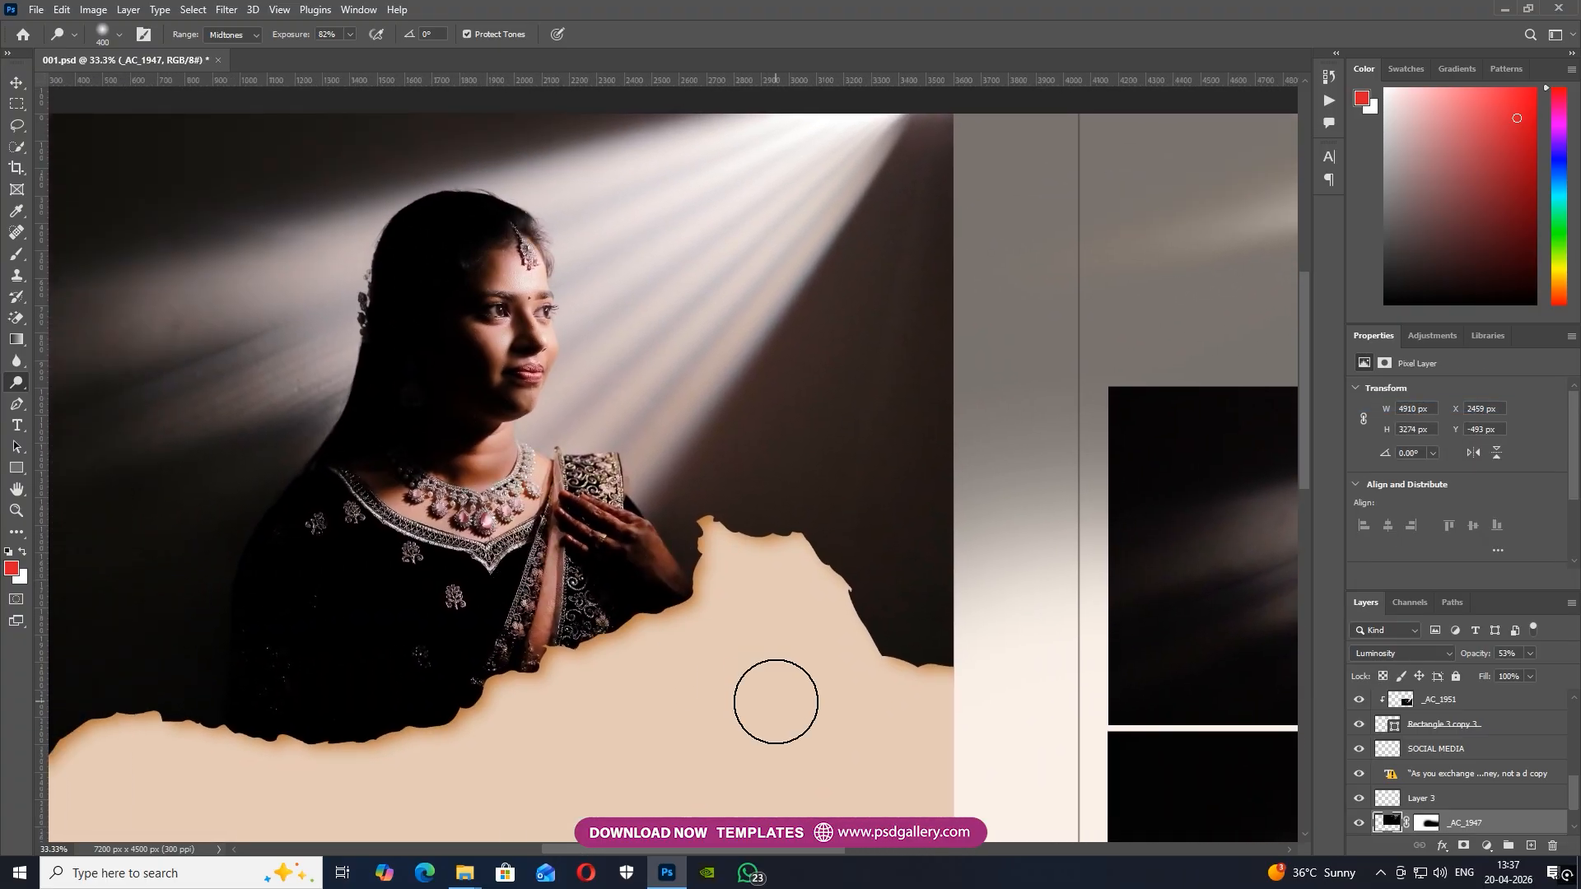
{"action": "key", "text": "v"}
{"action": "key", "text": "ctrl+plus"}
{"action": "left_click_drag", "start_coordinate": [1003, 691], "coordinate": [395, 716]}
{"action": "left_click_drag", "start_coordinate": [1228, 741], "coordinate": [449, 772]}
{"action": "left_click_drag", "start_coordinate": [774, 728], "coordinate": [881, 272]}
{"action": "left_click_drag", "start_coordinate": [623, 807], "coordinate": [655, 514]}
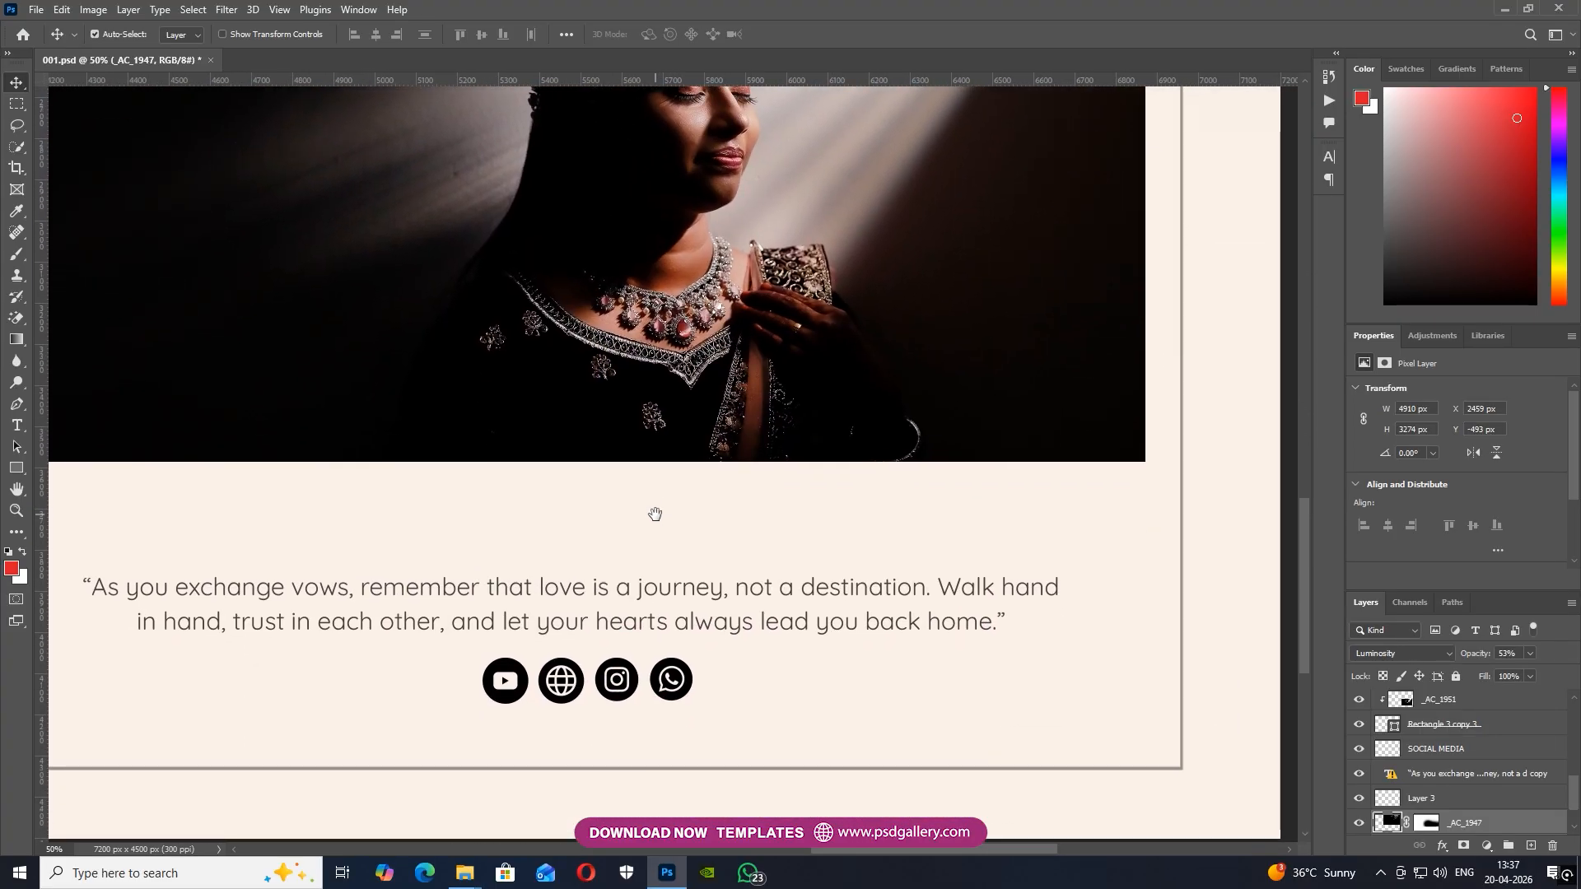